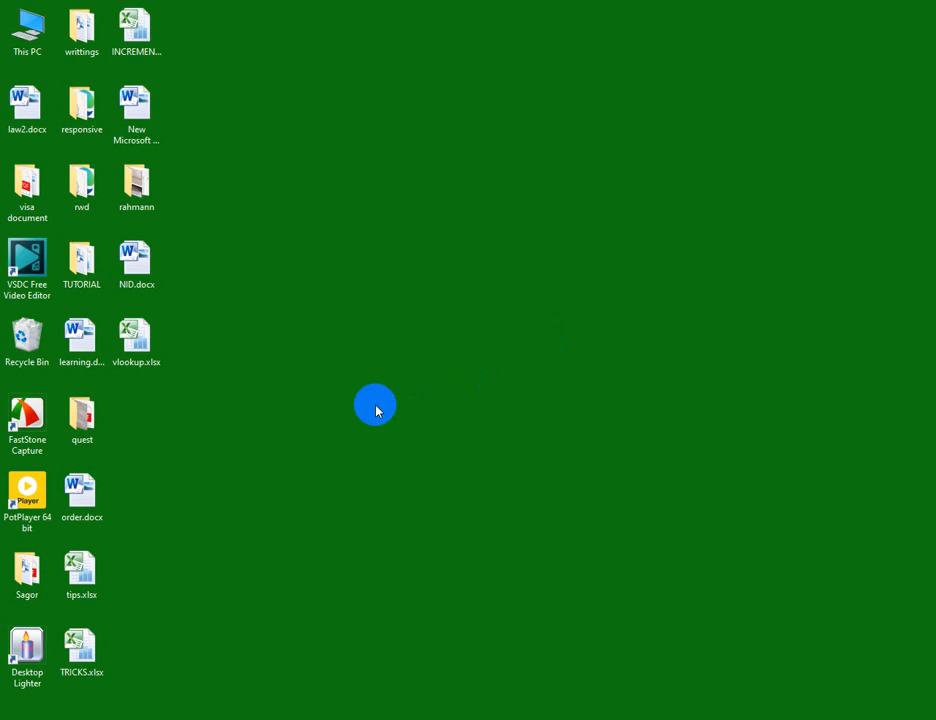
right_click(343, 156)
click(380, 188)
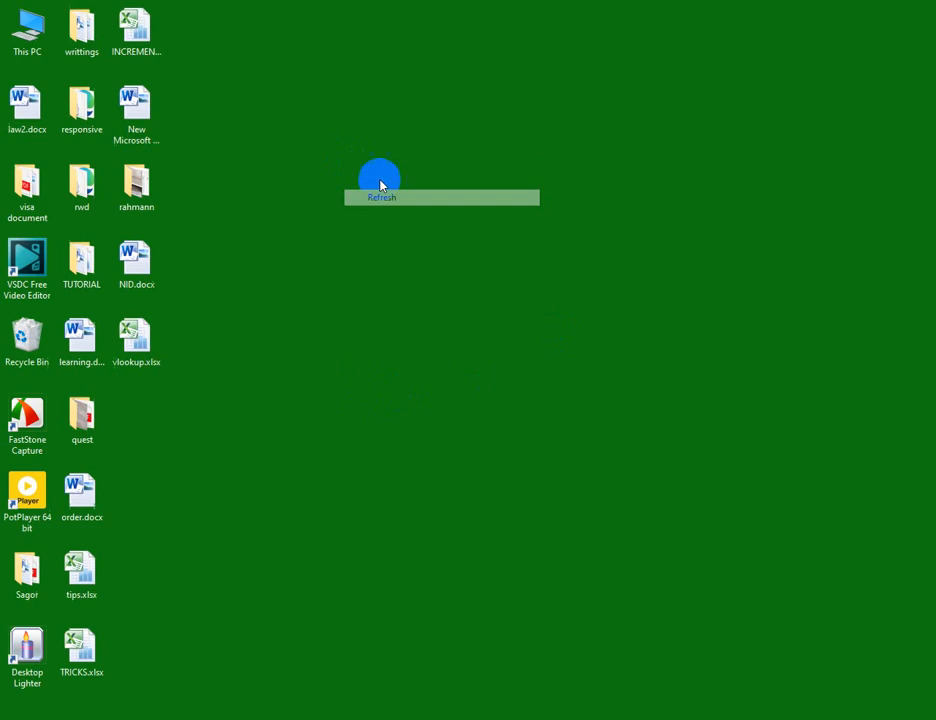
right_click(378, 177)
click(414, 217)
right_click(389, 169)
click(414, 209)
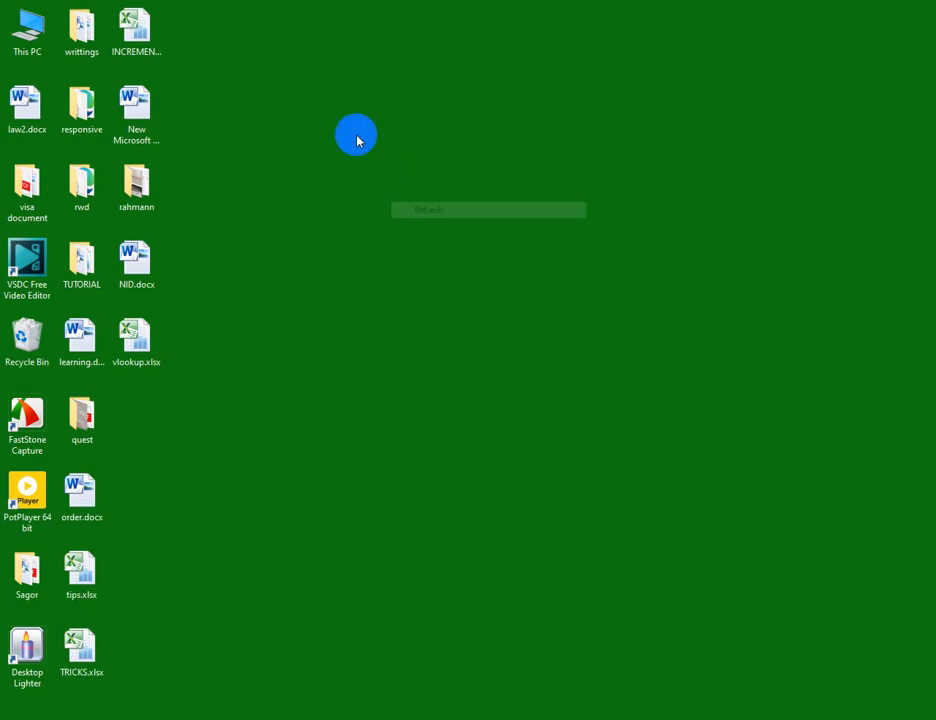
right_click(357, 140)
click(372, 175)
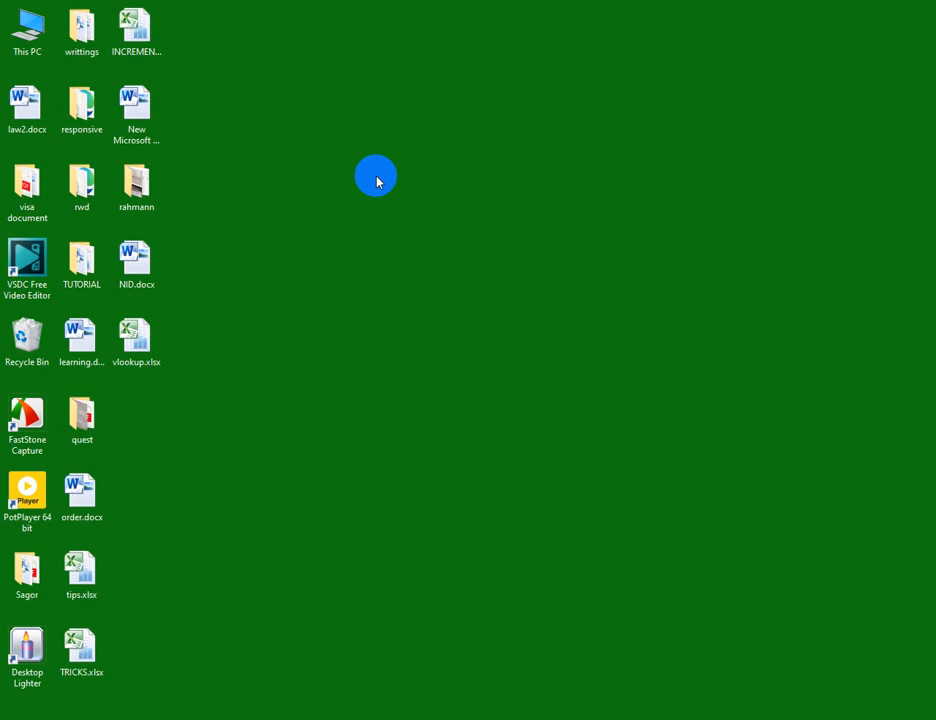
Open the workbook vlookup.xlsx from the desktop in Excel and dismiss the Office Activation Wizard.
double_click(155, 350)
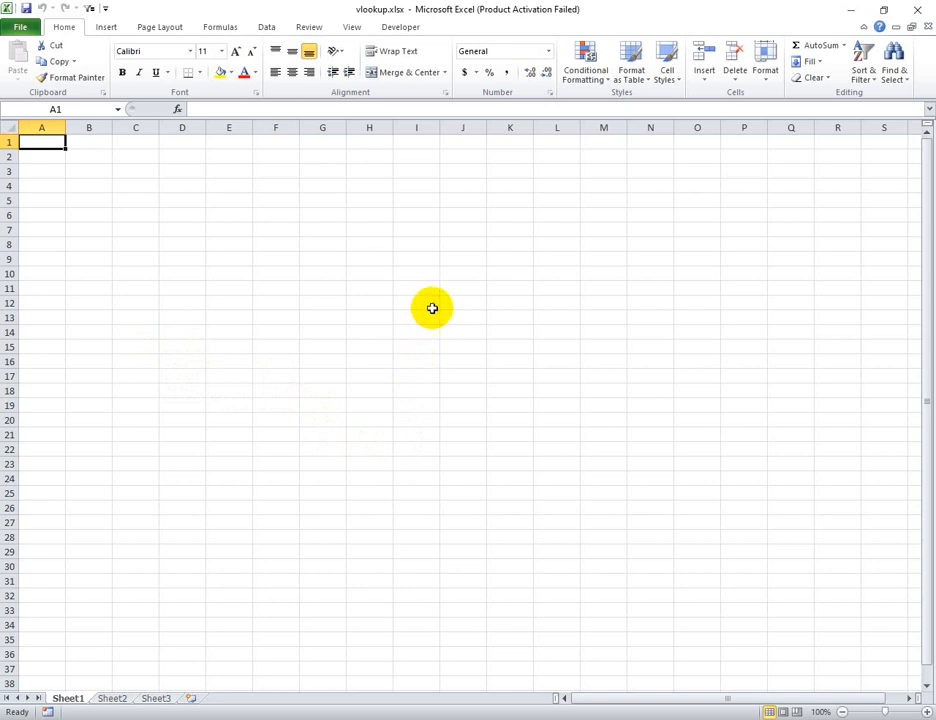
click(271, 213)
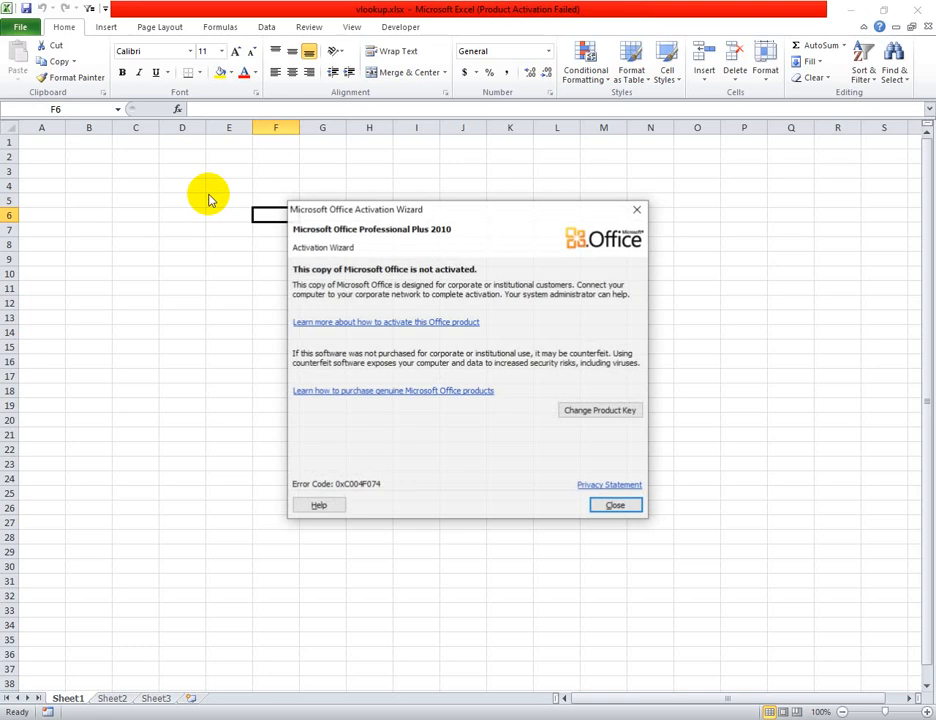
click(637, 209)
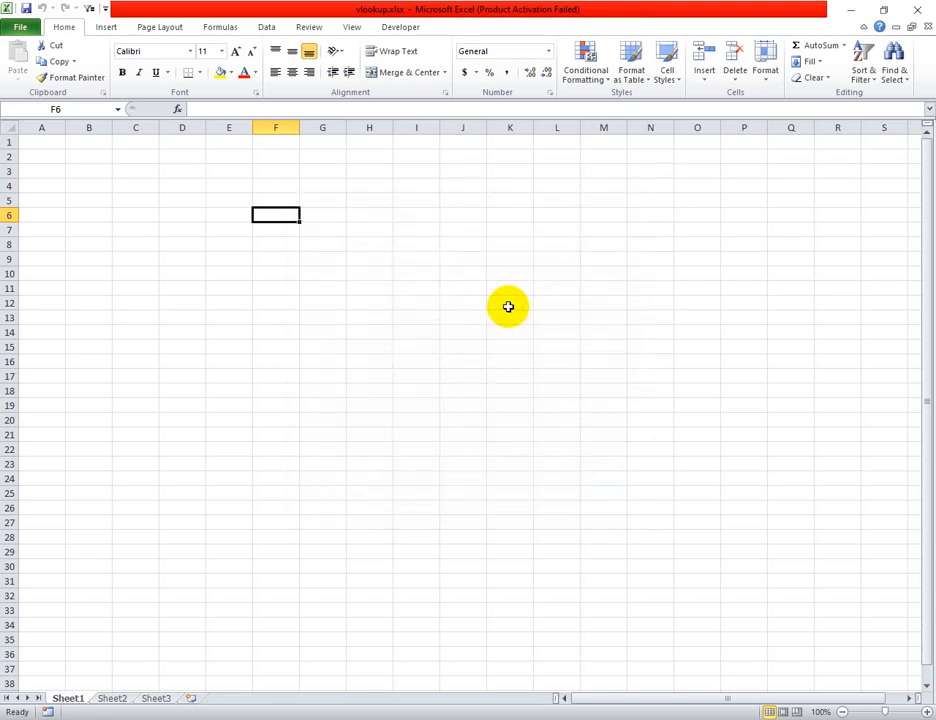
click(329, 216)
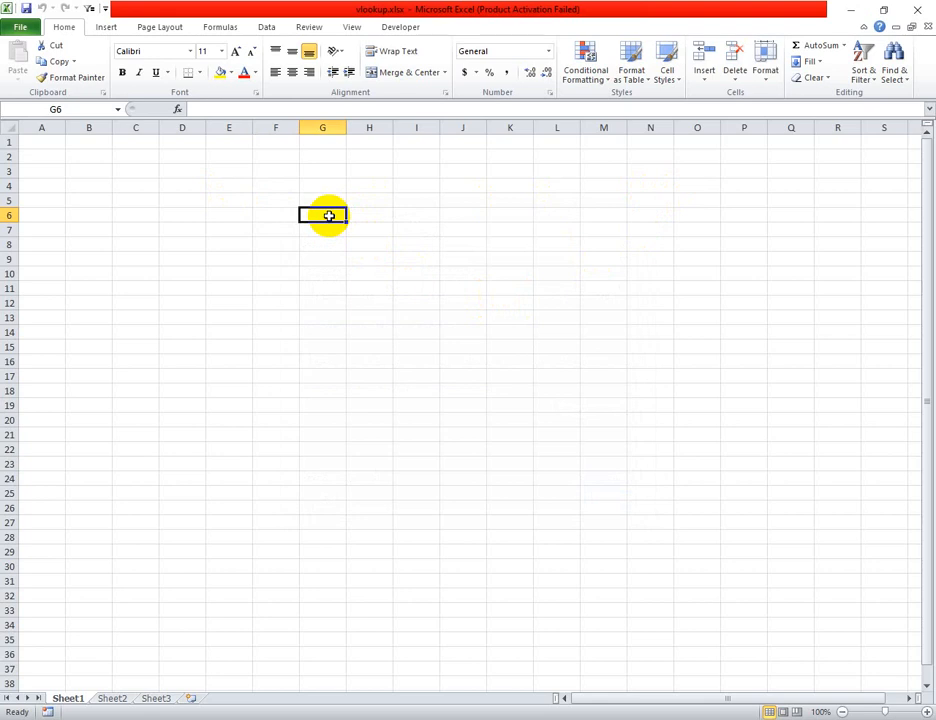
click(286, 218)
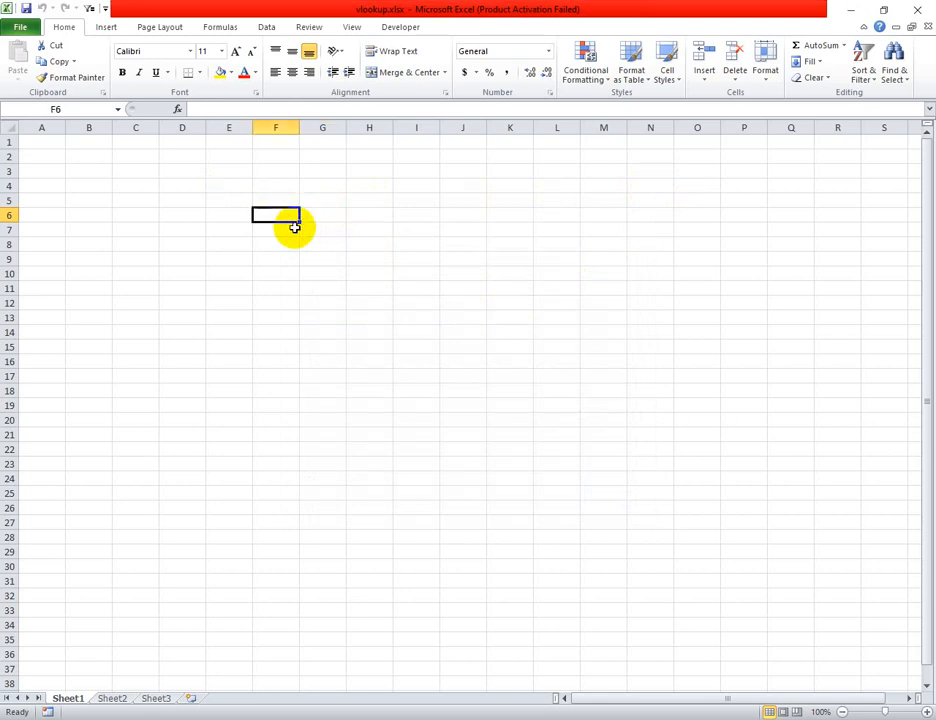
Enter the column headers ID, NAME, DIVISION and SALES in cells C6 through F6.
click(136, 212)
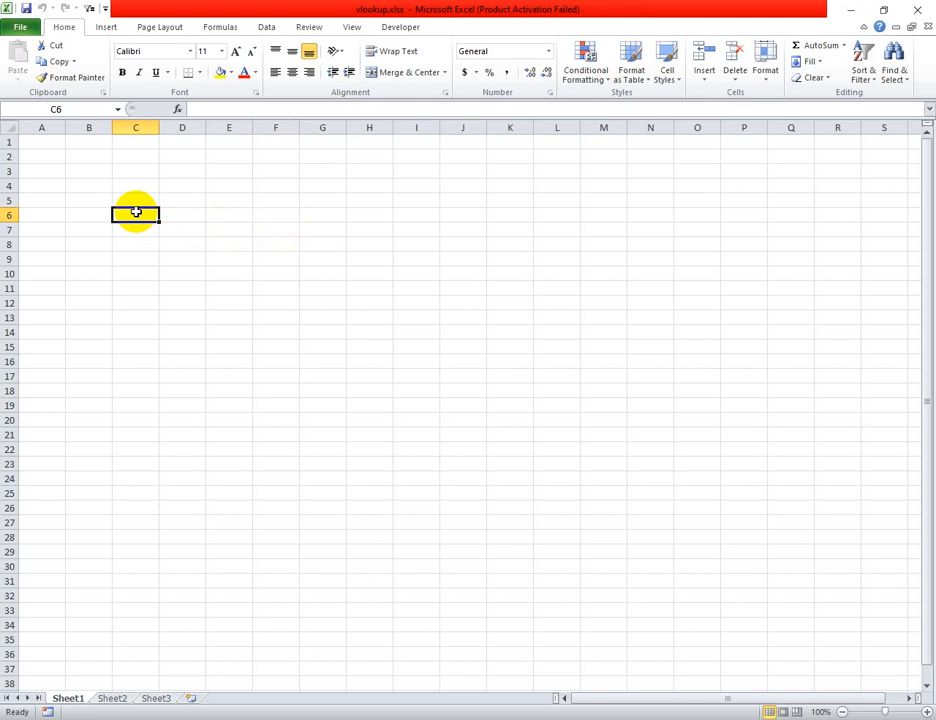
text(ID)
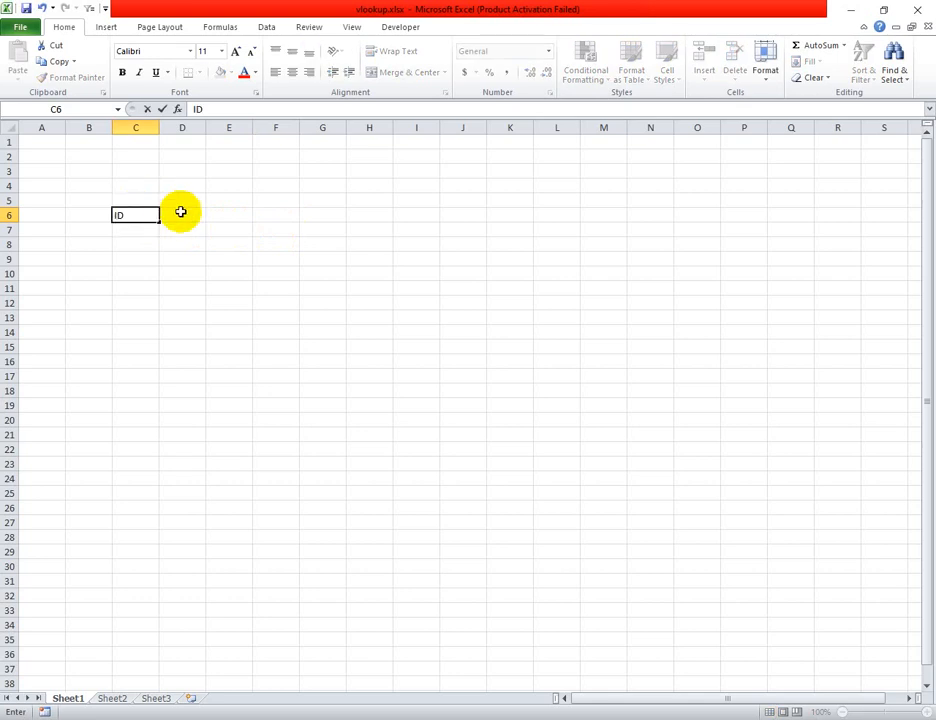
click(180, 214)
text(NAME)
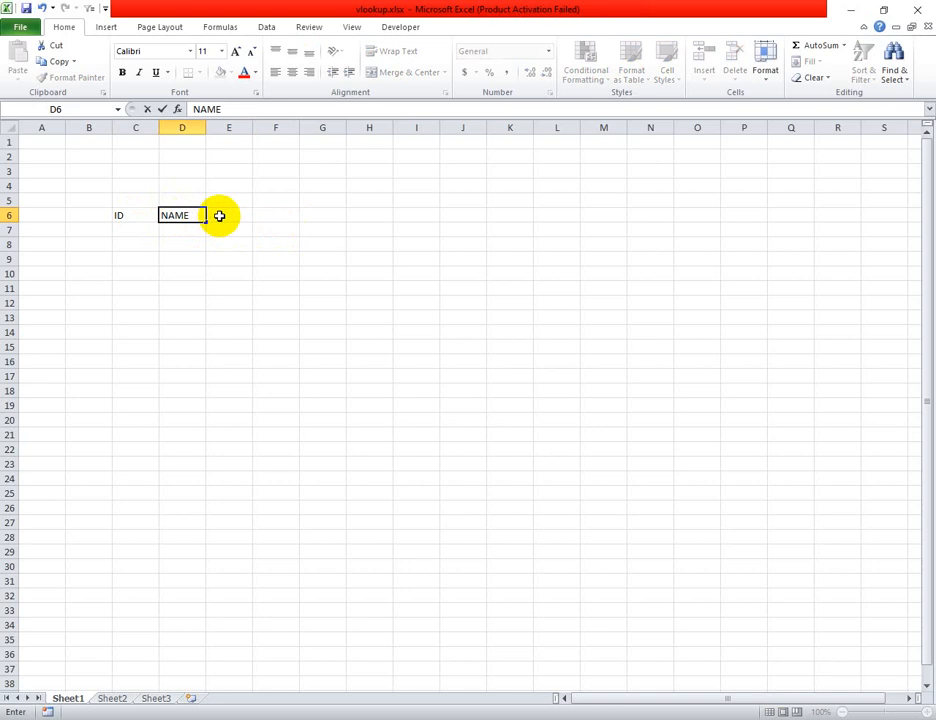
click(219, 215)
text(DIC)
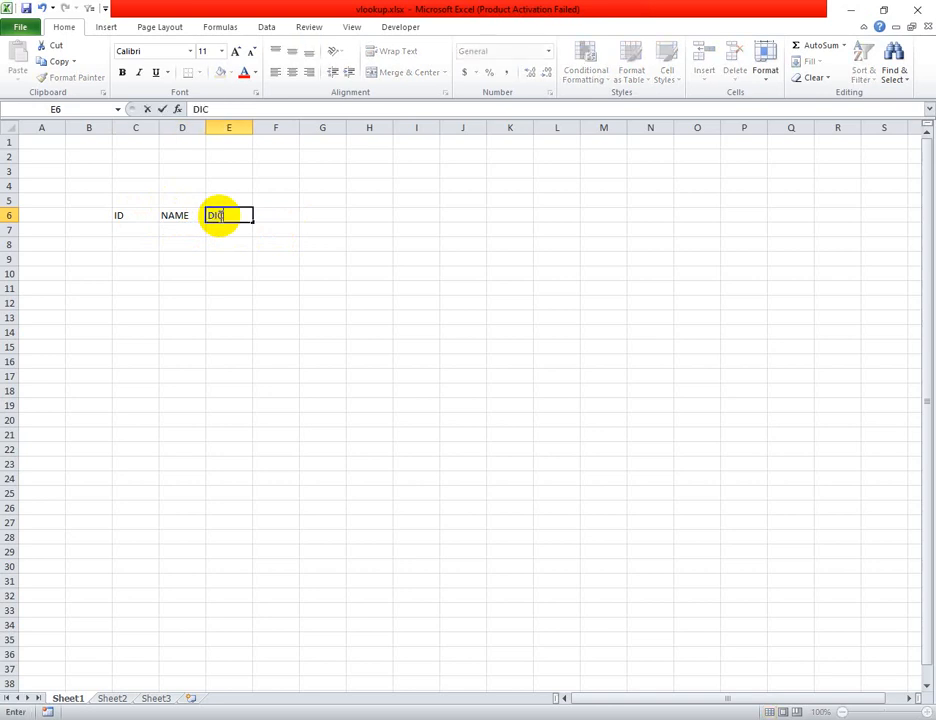
key(BackSpace)
text(VISION)
click(275, 215)
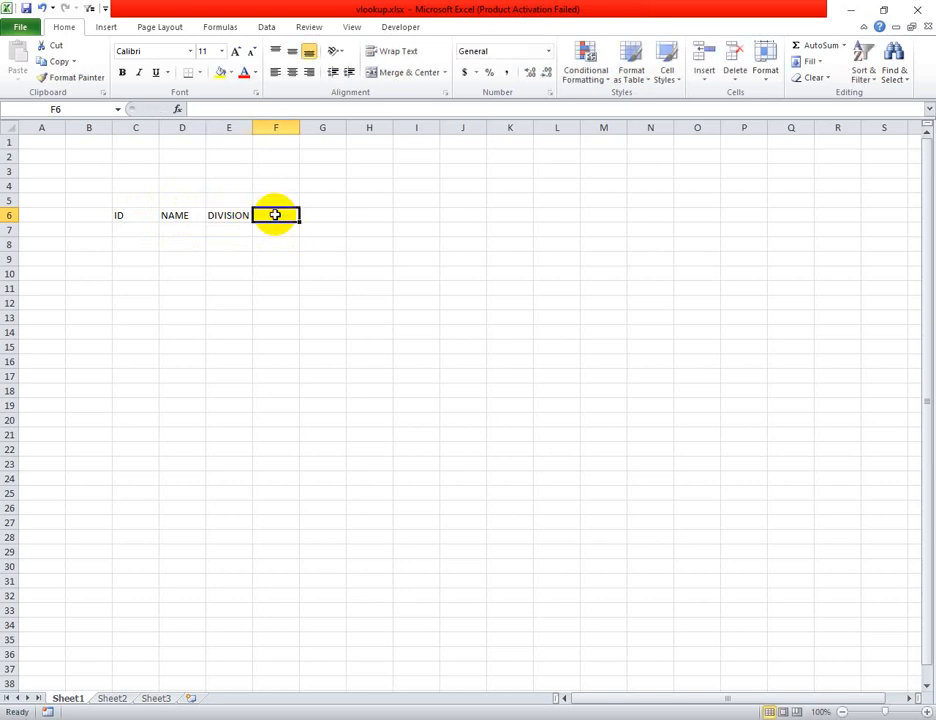
text(SALES)
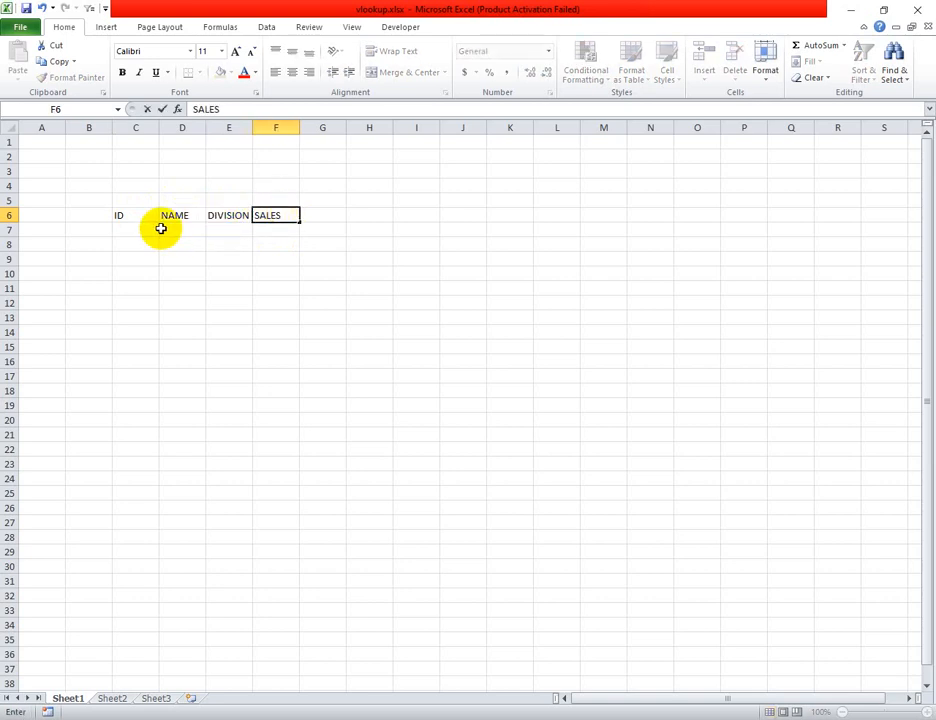
Set the width of columns C through F to 17.
drag(119, 217, 267, 317)
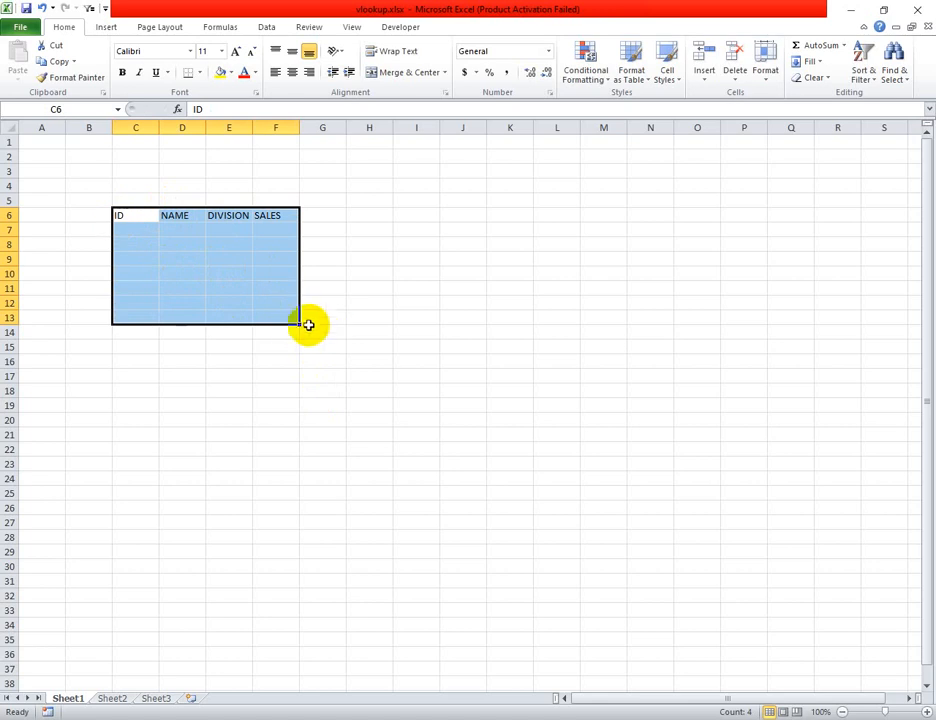
click(766, 78)
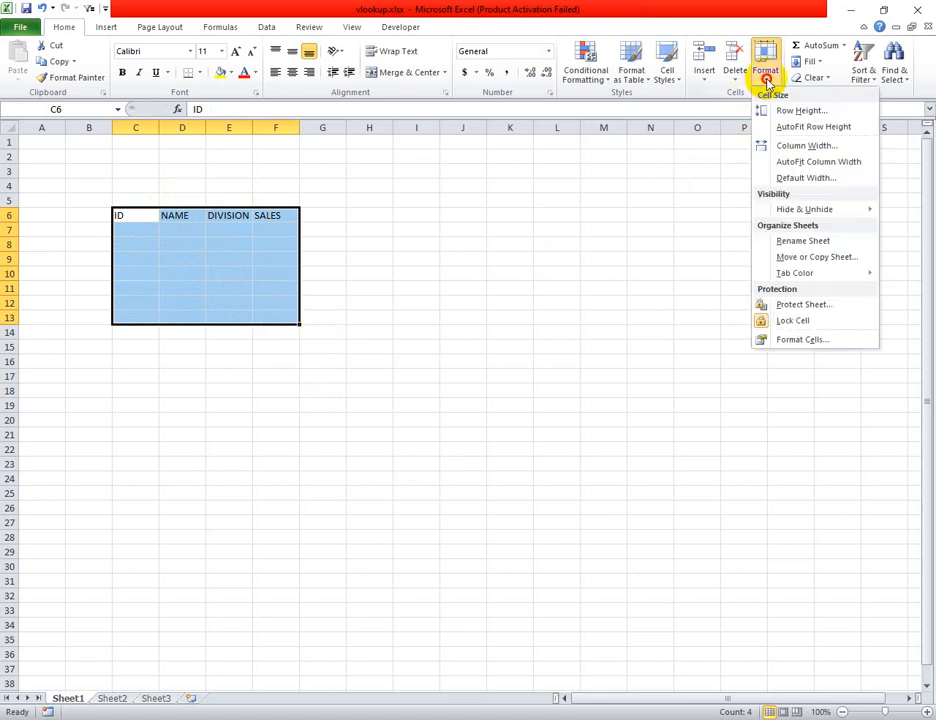
click(808, 146)
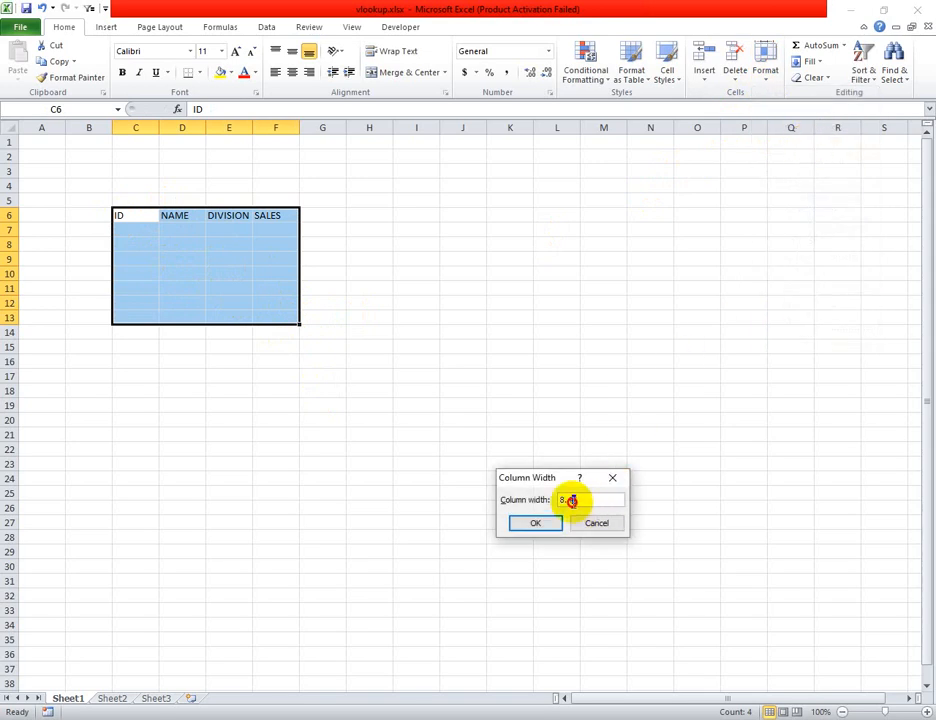
text(15)
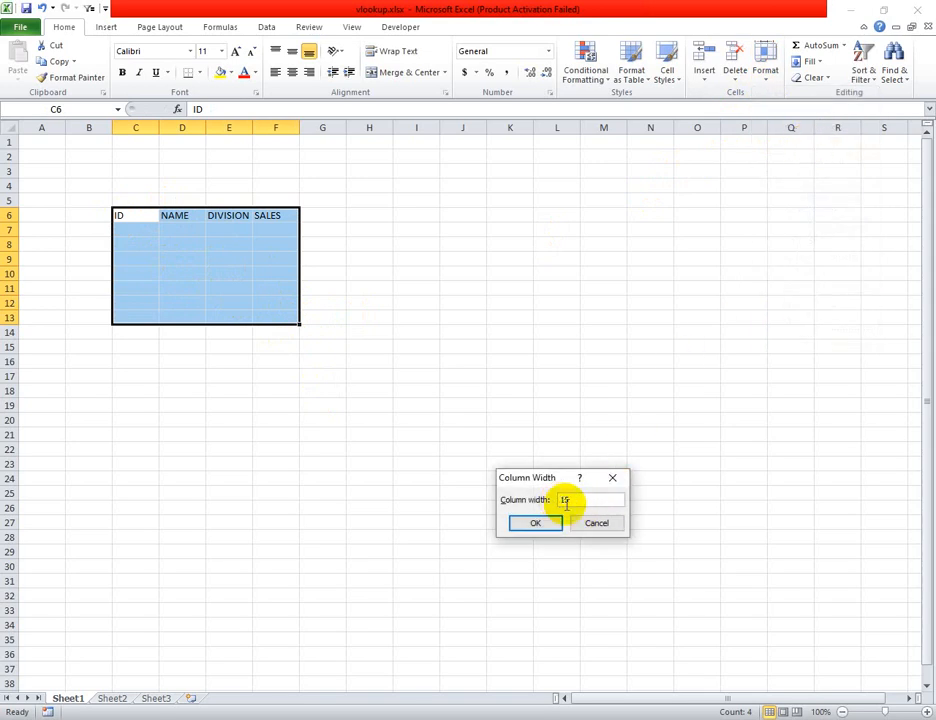
drag(566, 502, 558, 505)
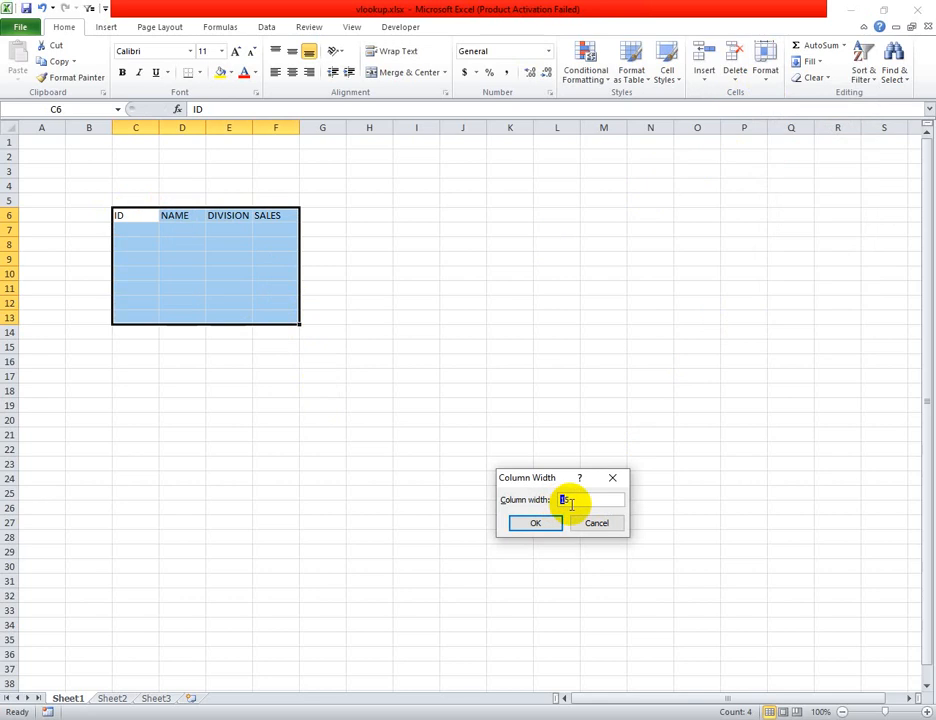
double_click(562, 500)
key(BackSpace)
text(17)
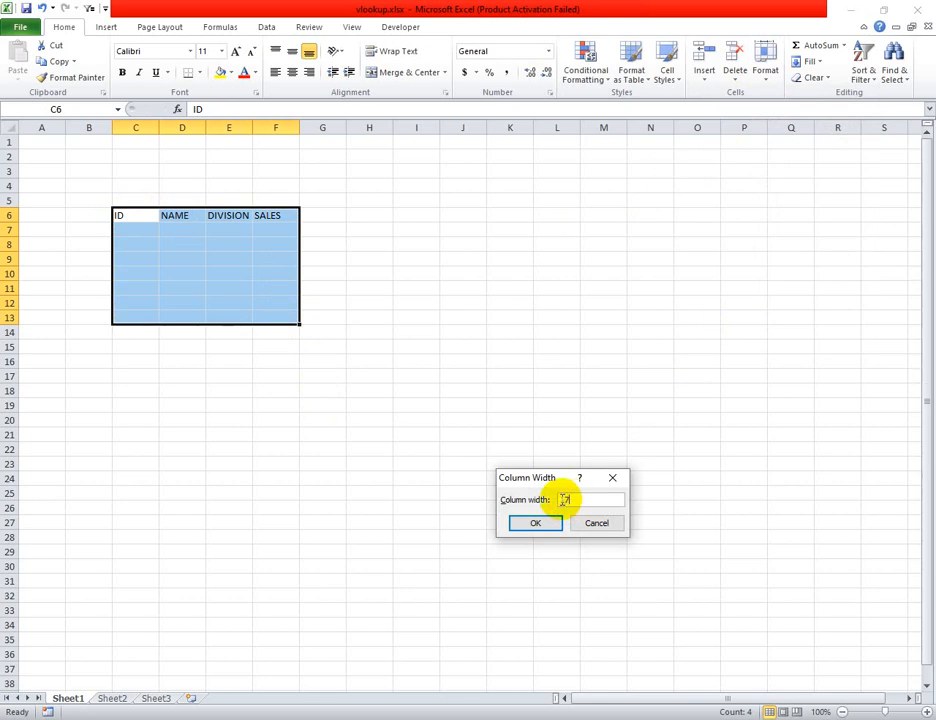
click(540, 522)
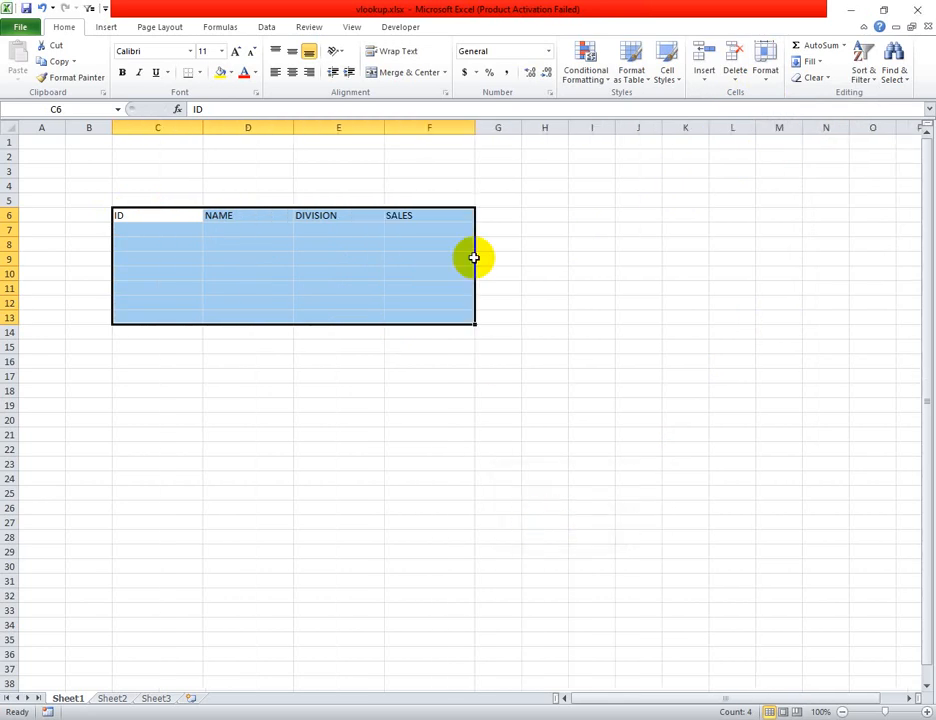
click(345, 230)
click(271, 229)
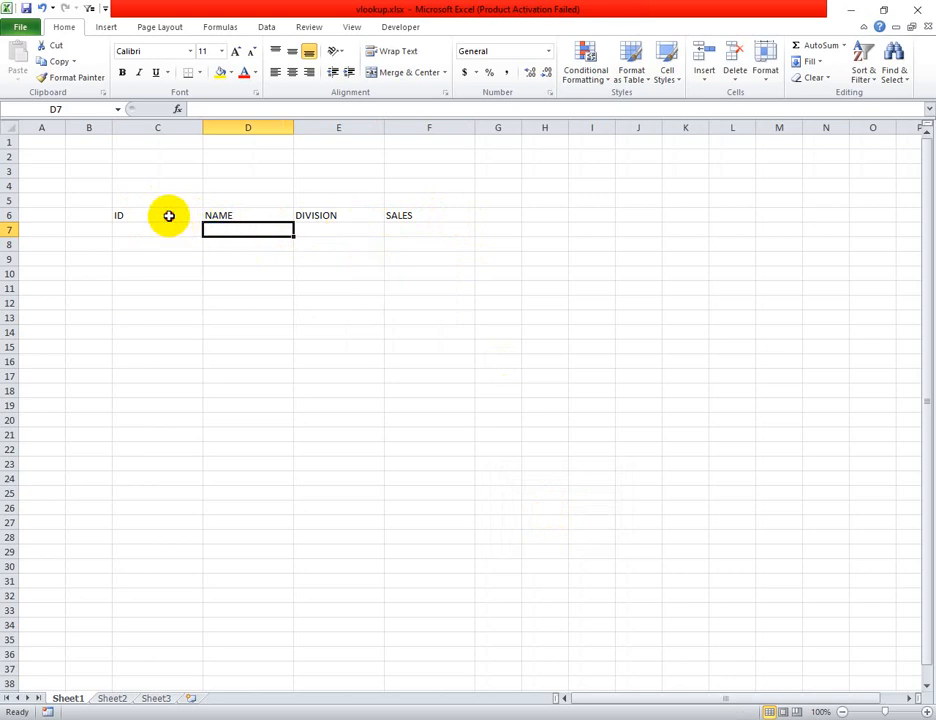
Apply all borders to the table range C6:F13.
drag(169, 215, 418, 315)
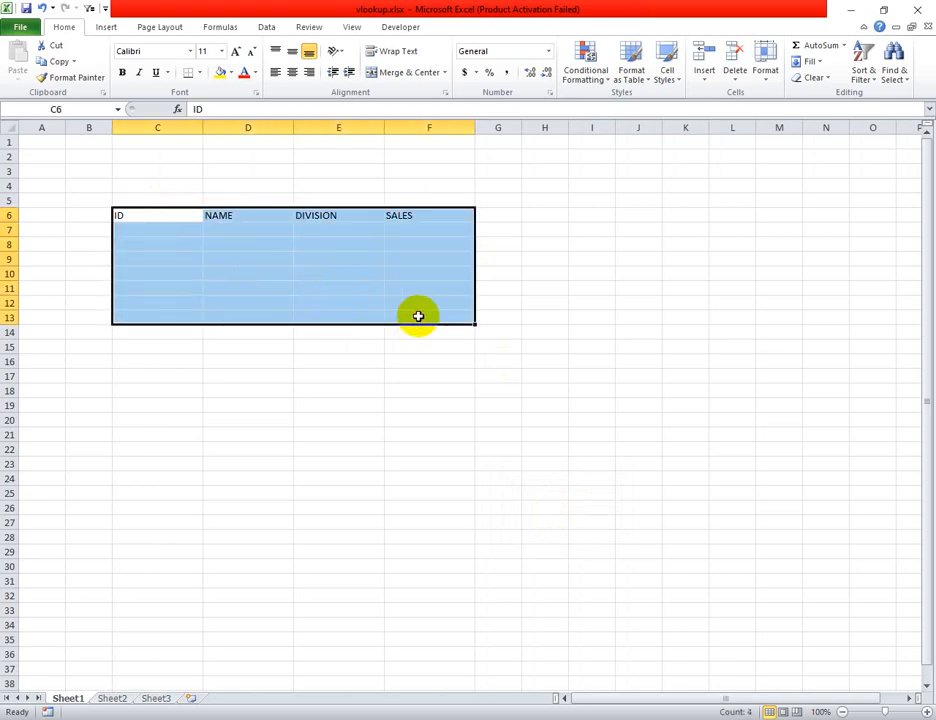
click(199, 72)
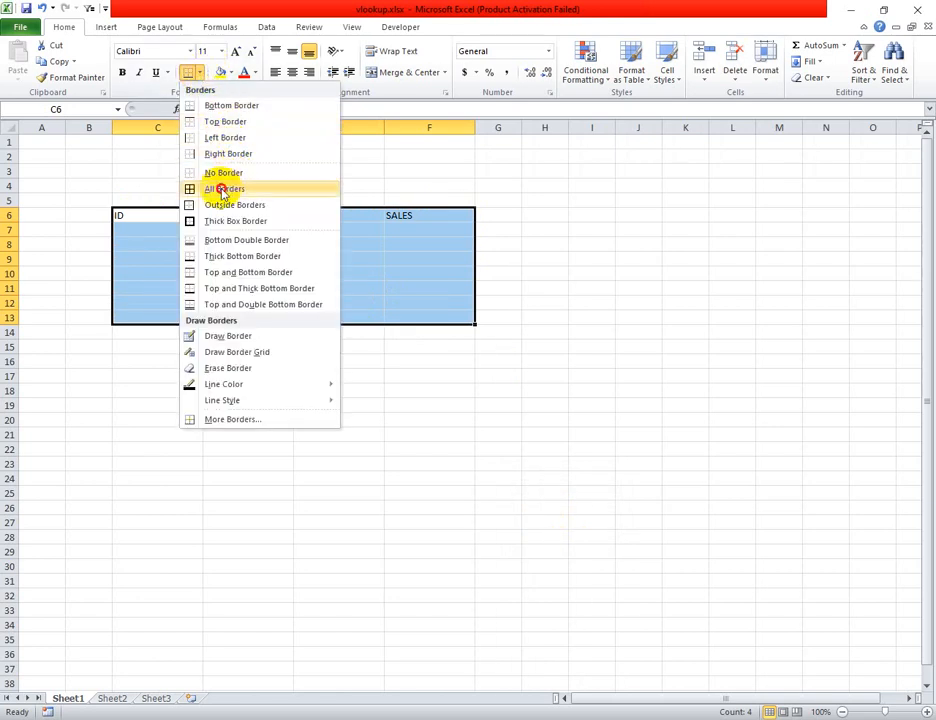
click(220, 187)
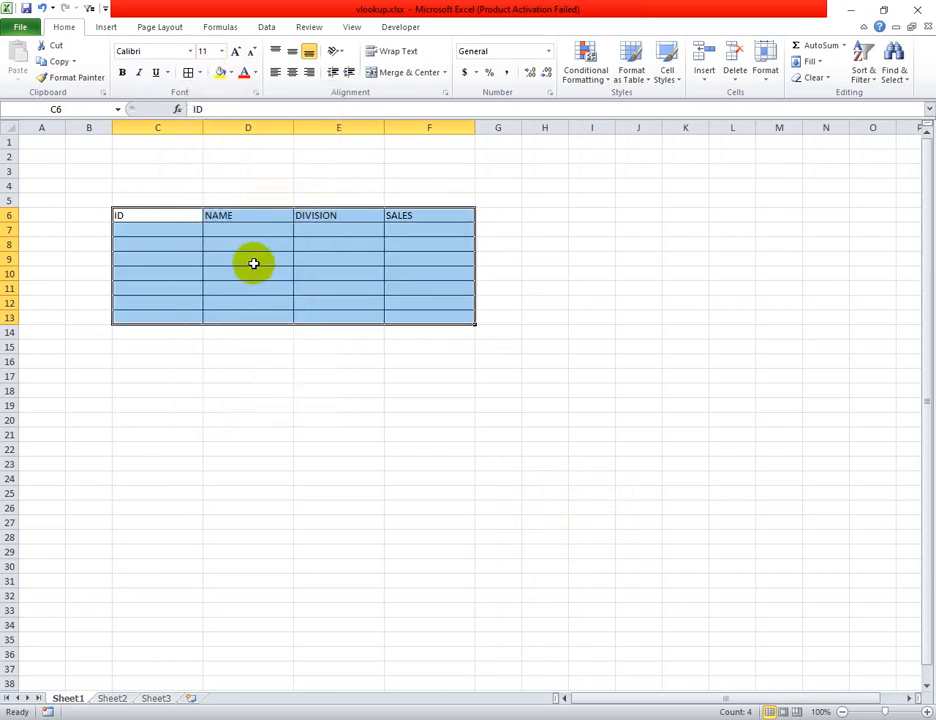
click(152, 198)
click(130, 215)
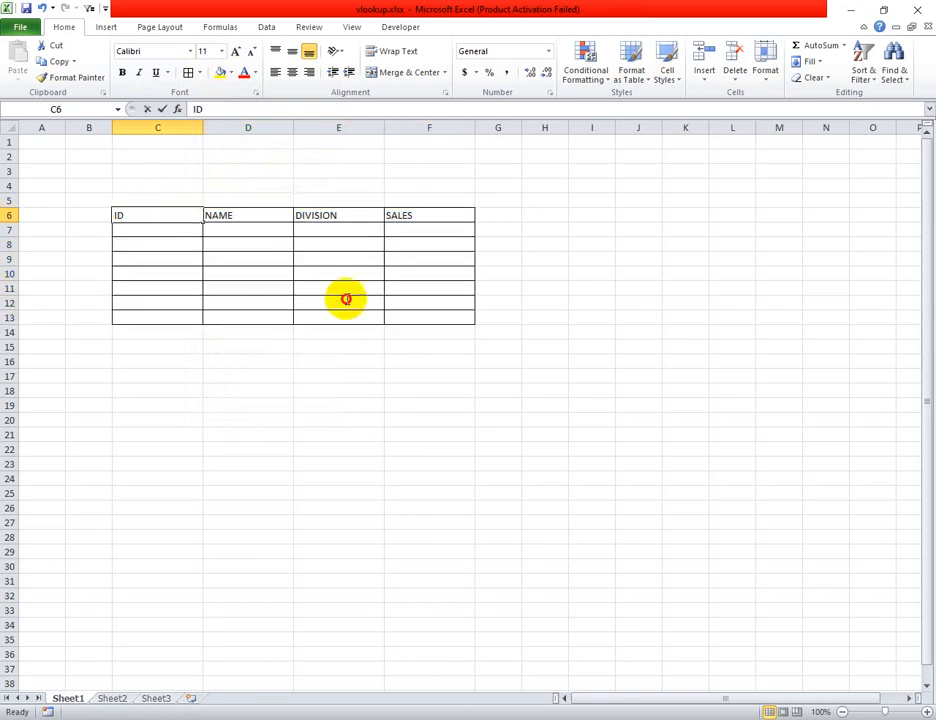
key(F2)
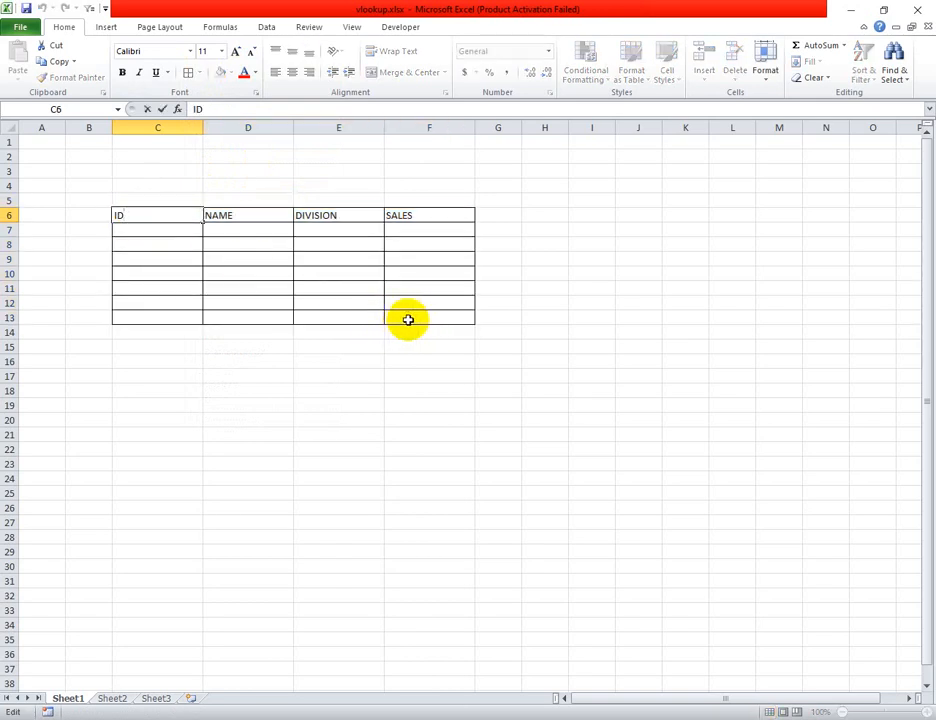
Reapply all borders to C6:F13 and fill the range with a light orange theme color.
drag(407, 319, 174, 218)
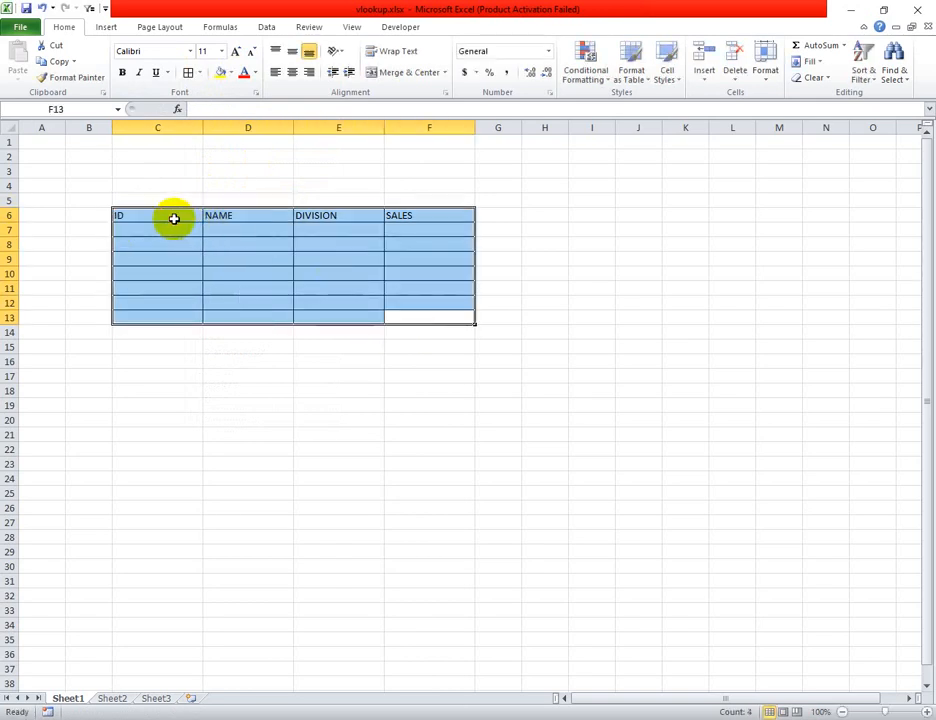
click(199, 75)
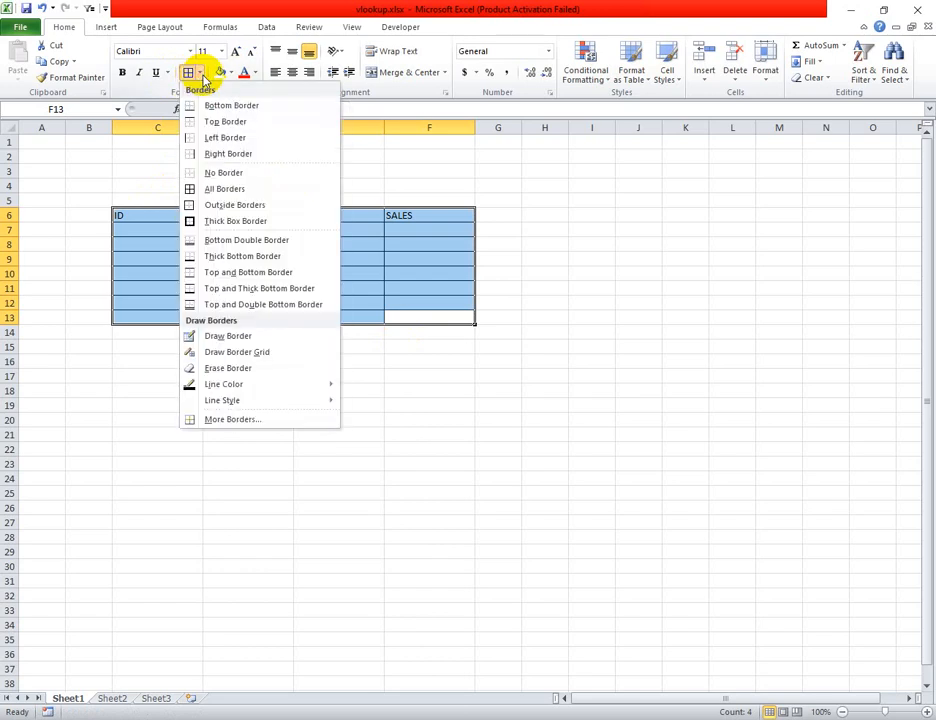
click(231, 189)
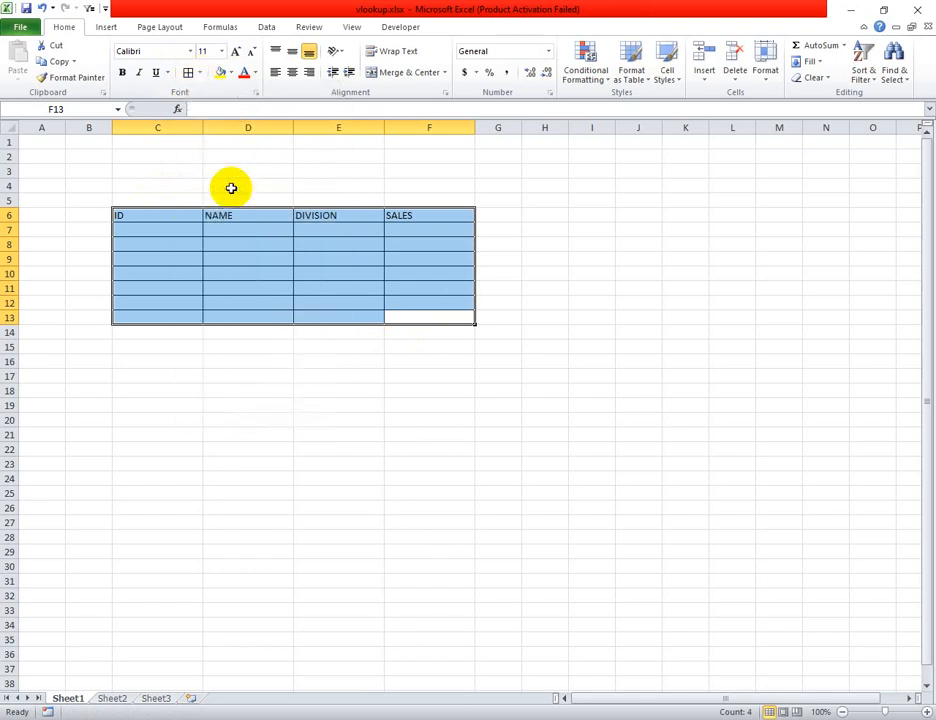
click(230, 74)
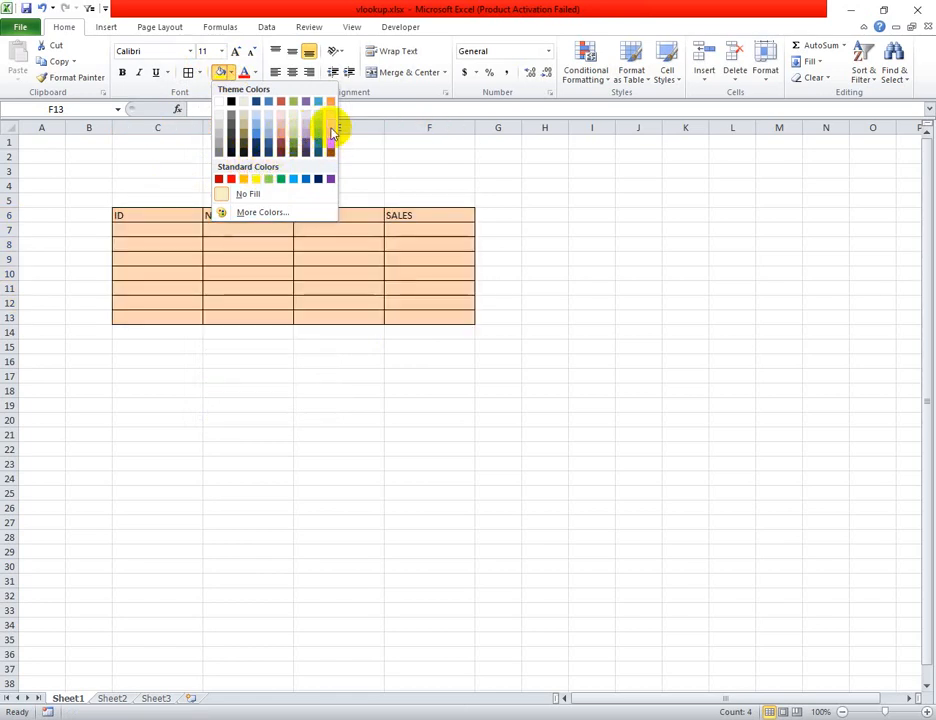
click(332, 133)
click(502, 431)
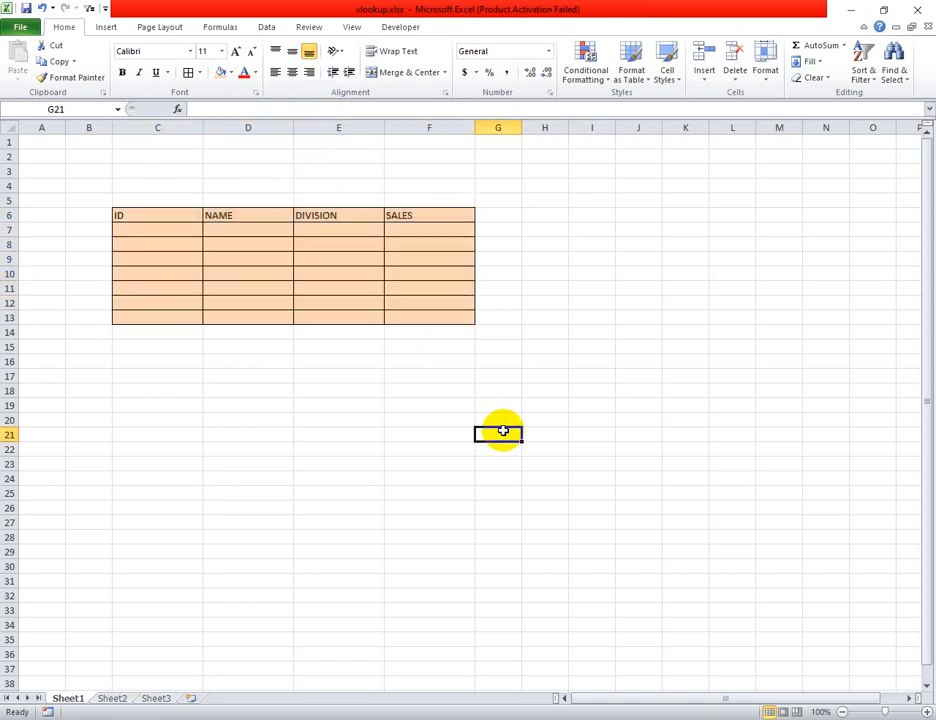
Set the font size of the table range C6:F13 to 16.
drag(175, 213, 432, 318)
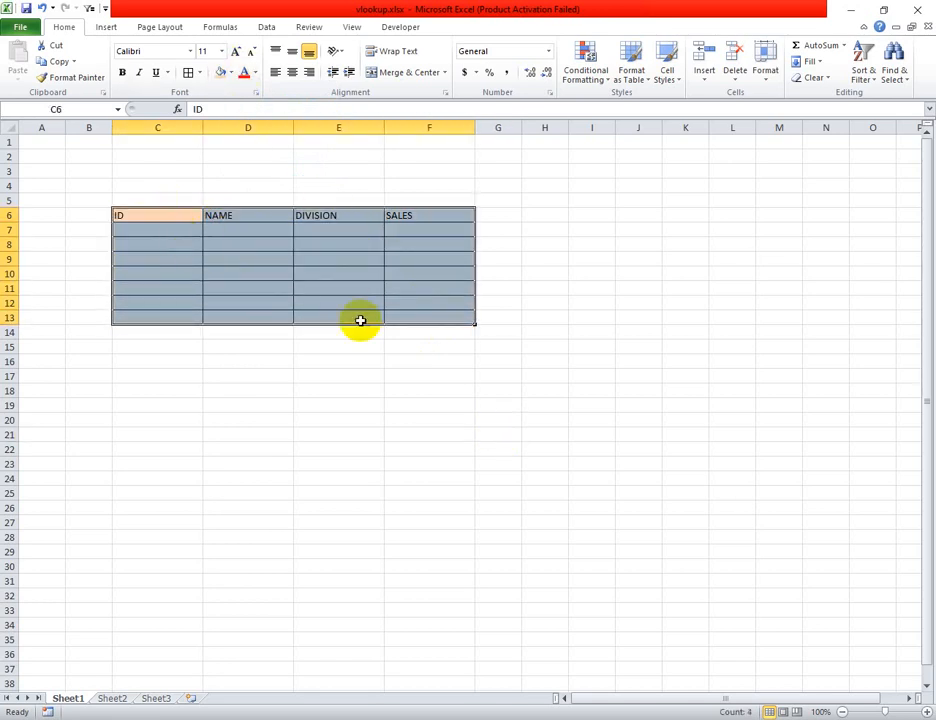
click(222, 51)
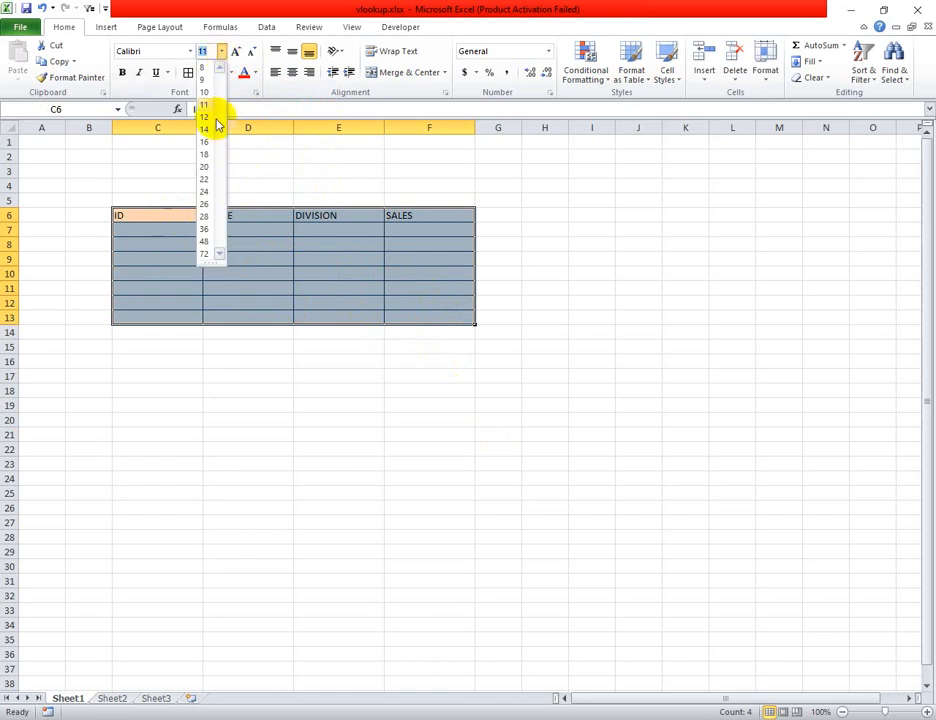
click(207, 142)
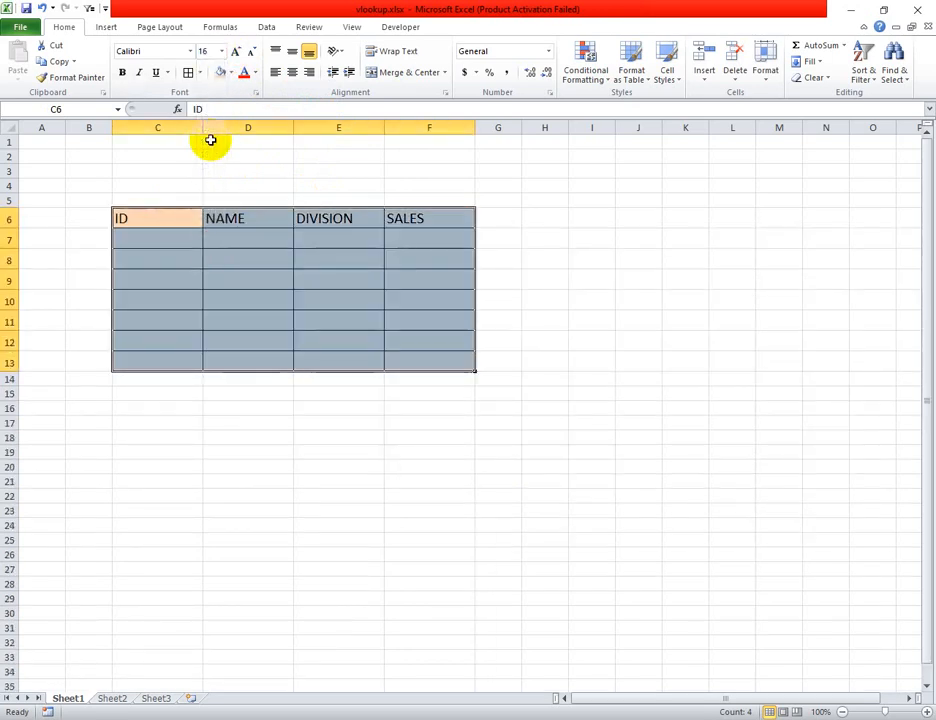
Enter 1500 in cell C7 as the starting value of the ID column.
click(338, 396)
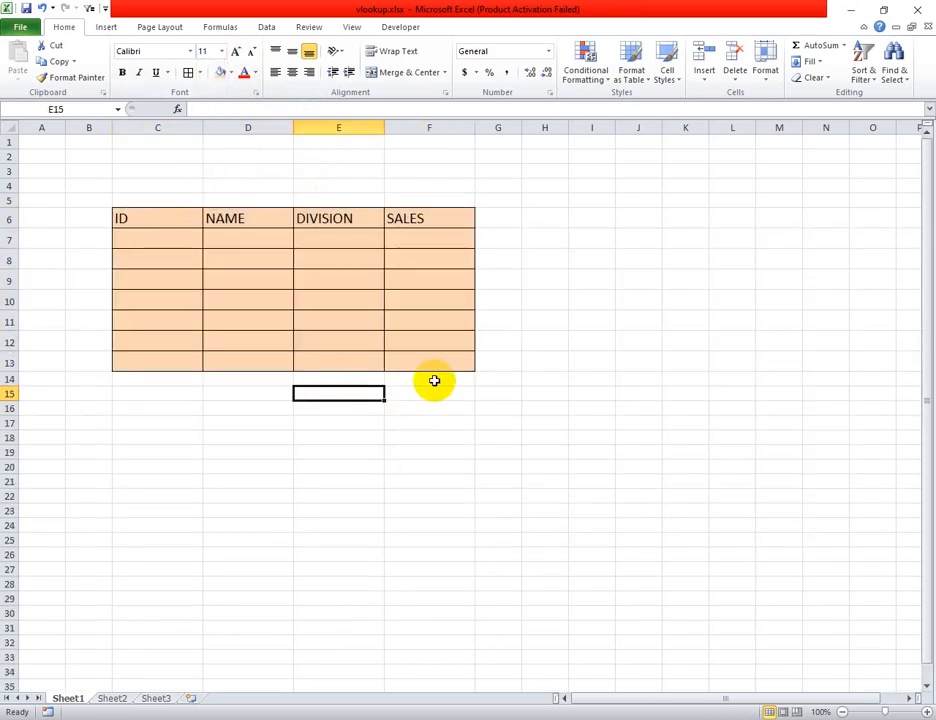
click(928, 711)
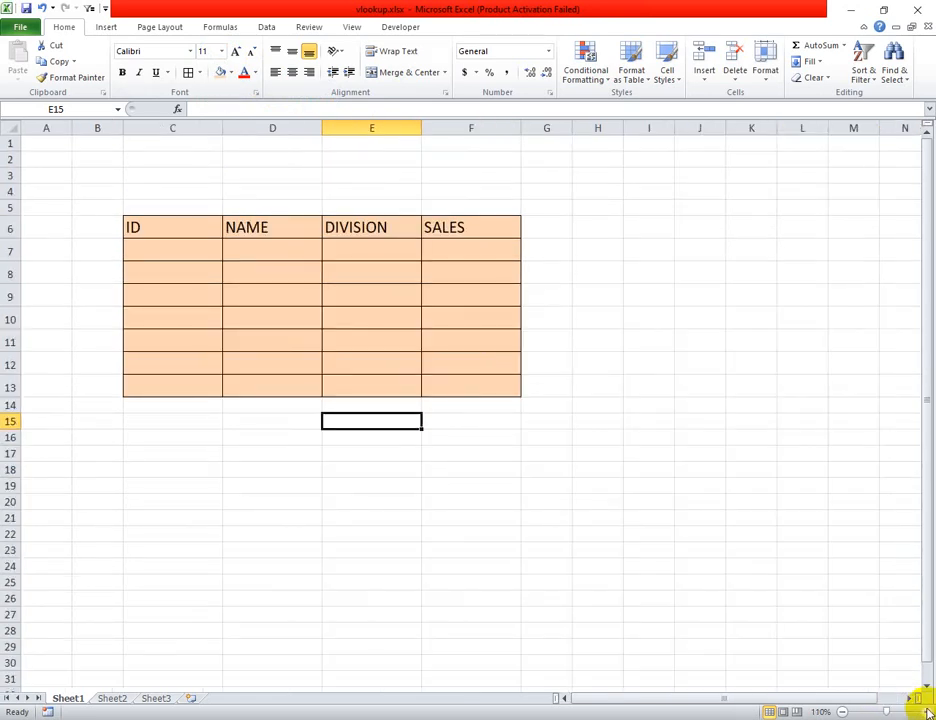
click(928, 711)
click(707, 303)
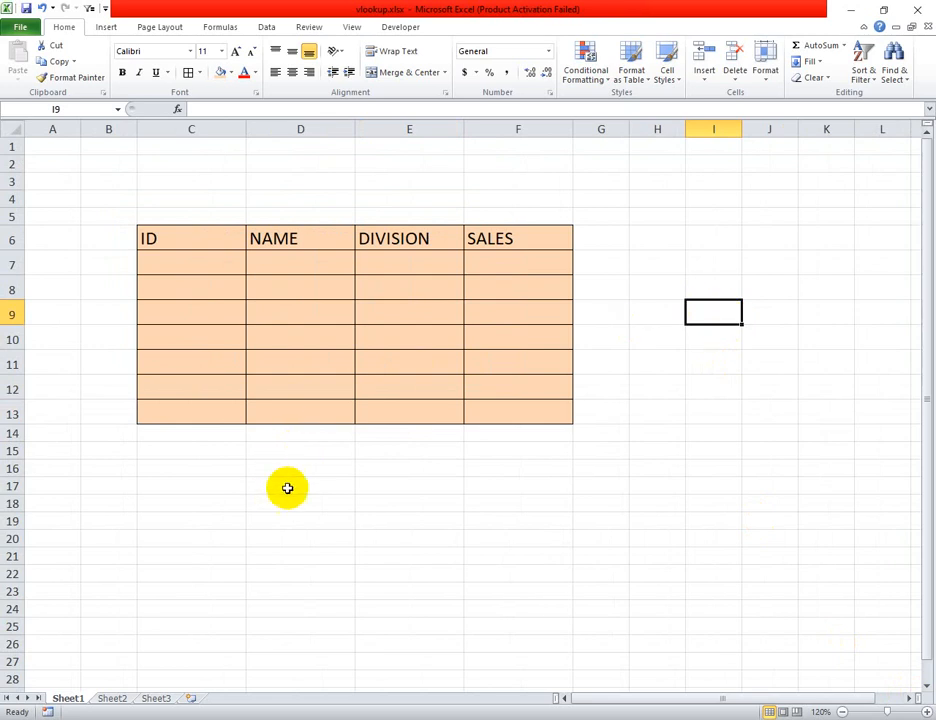
click(193, 277)
click(194, 263)
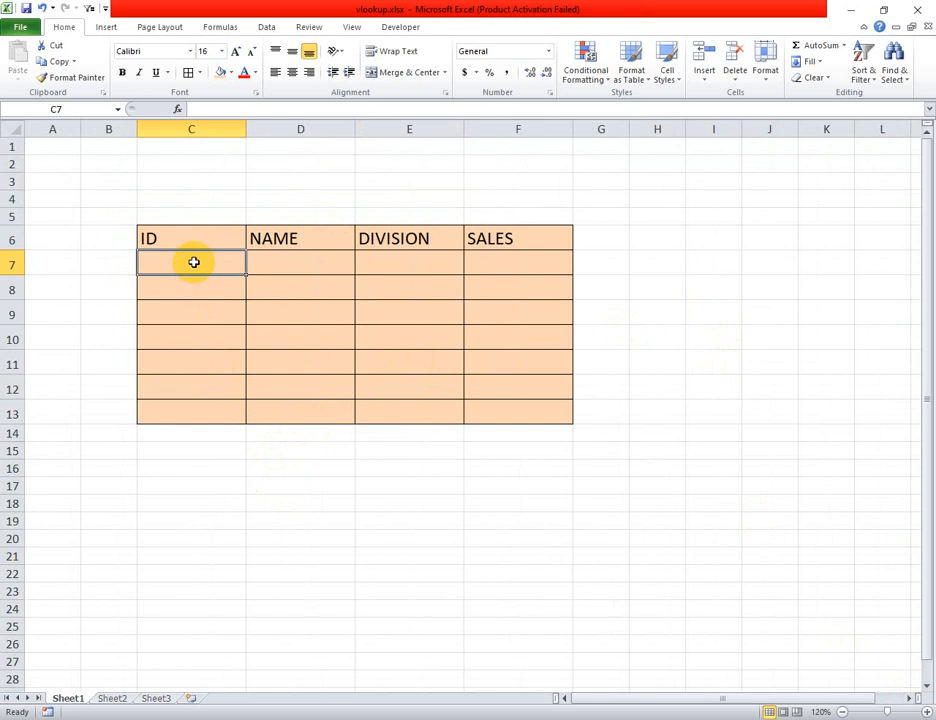
text(1500)
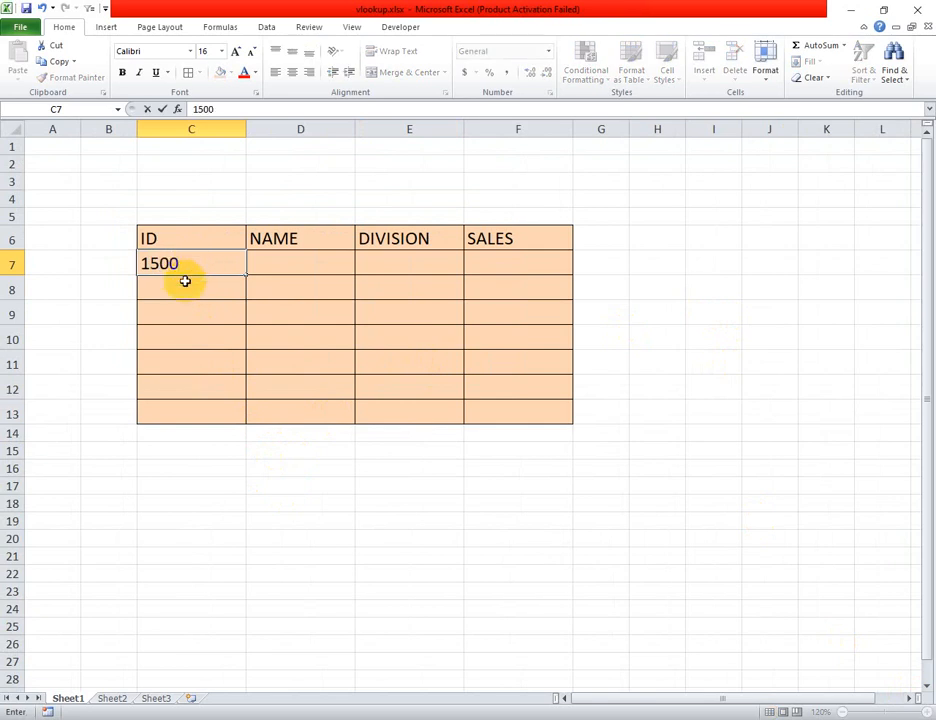
Enter the formula =IF(C7>0,C7+1) in cell C8 to calculate the second ID from the one above.
click(180, 285)
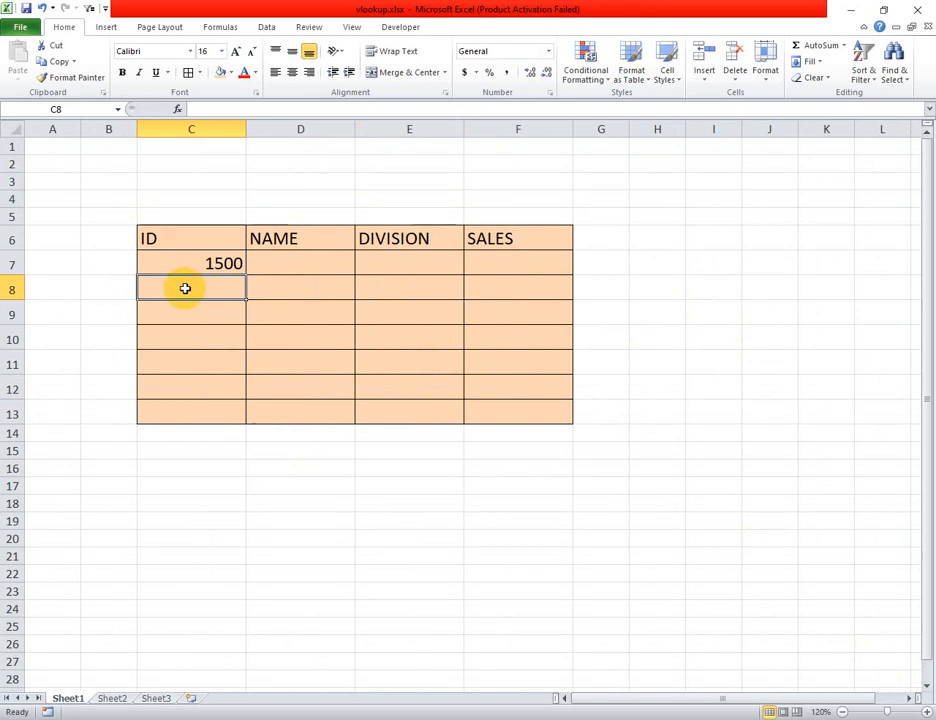
text(=)
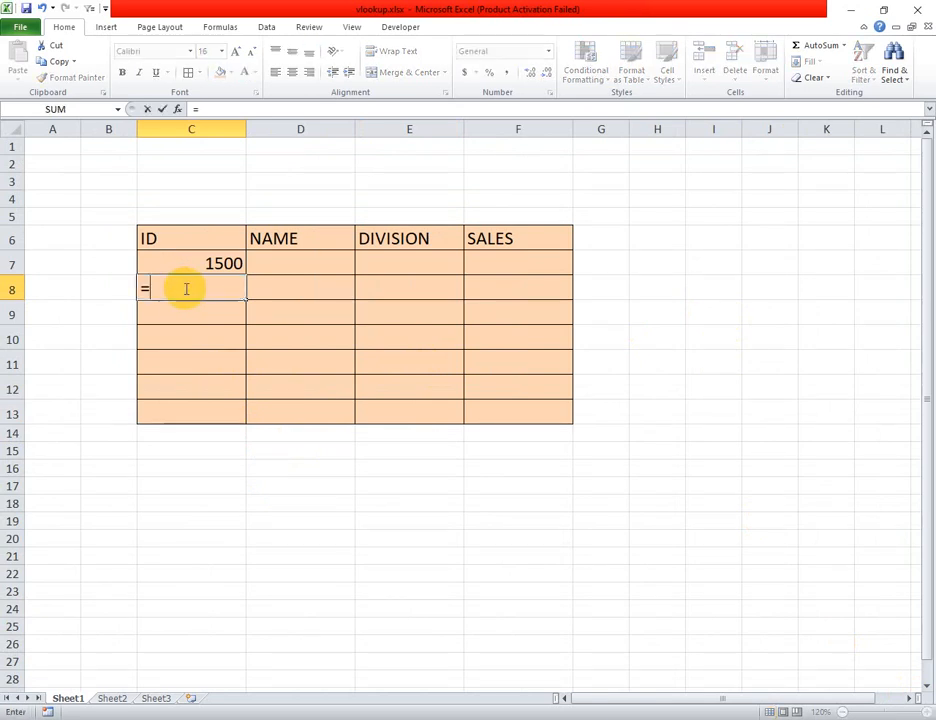
text(IF)
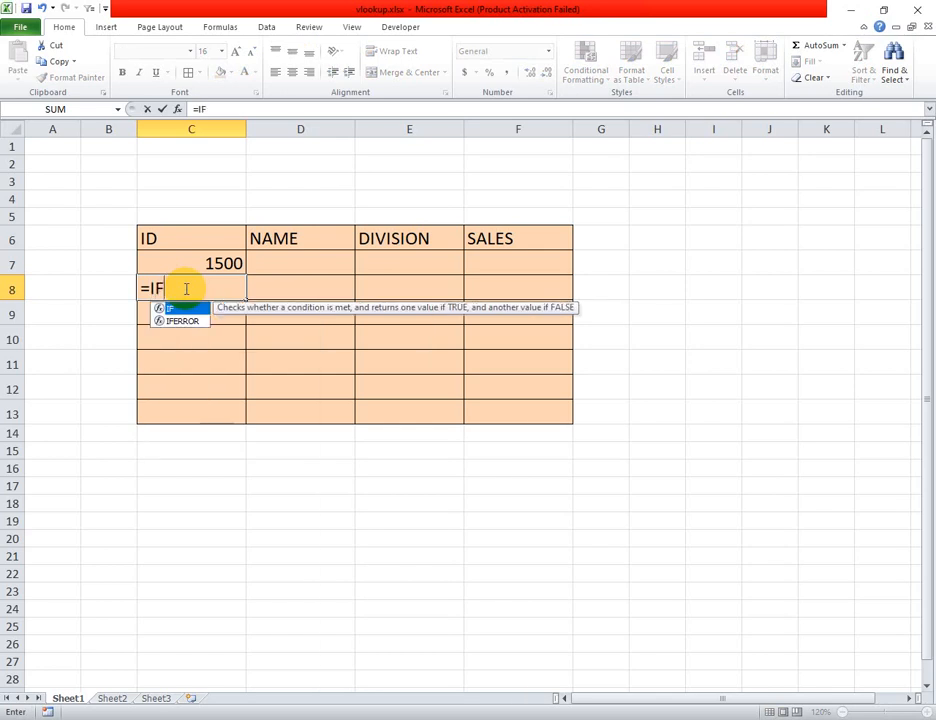
double_click(180, 310)
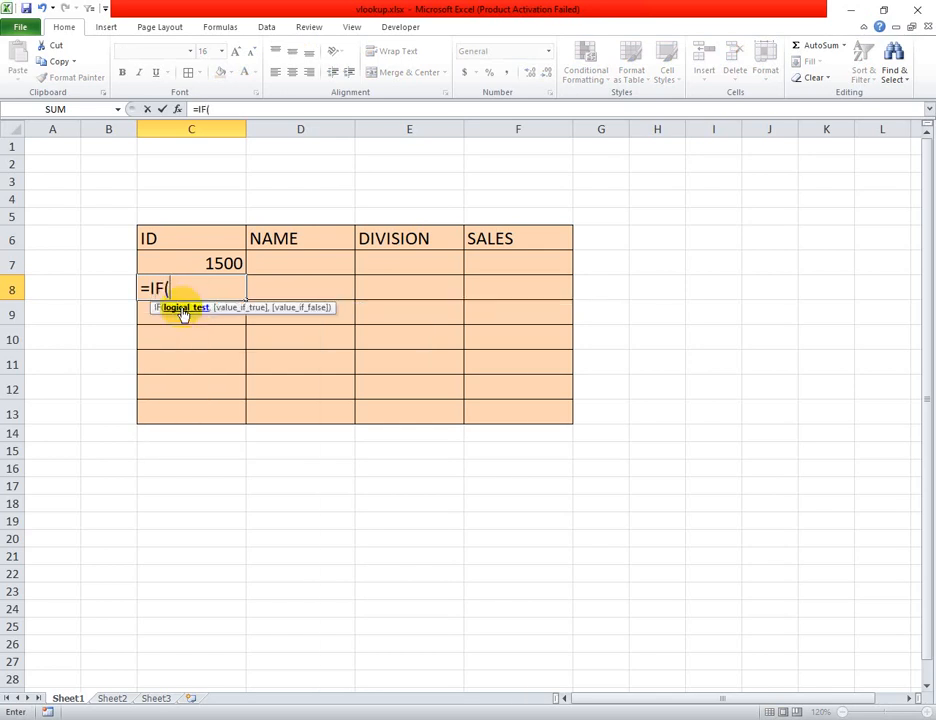
click(214, 265)
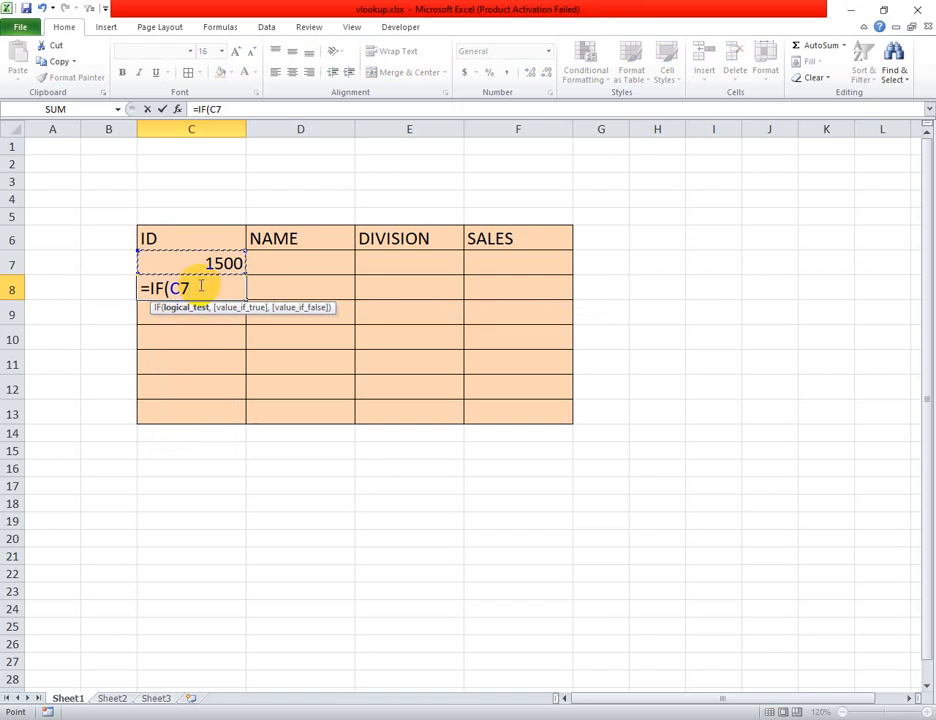
text(>0)
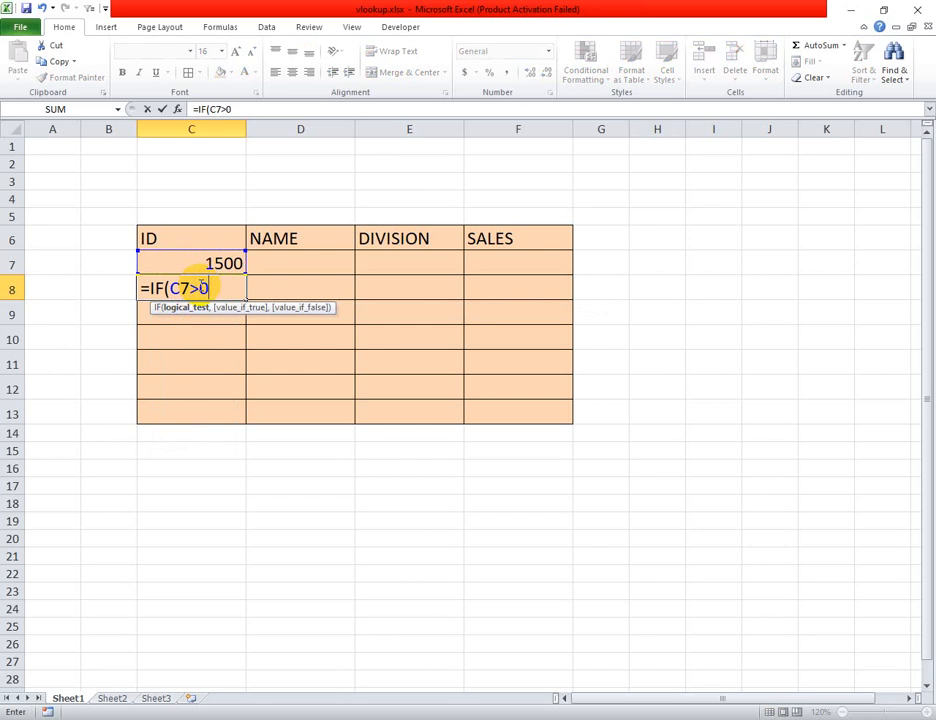
text(,)
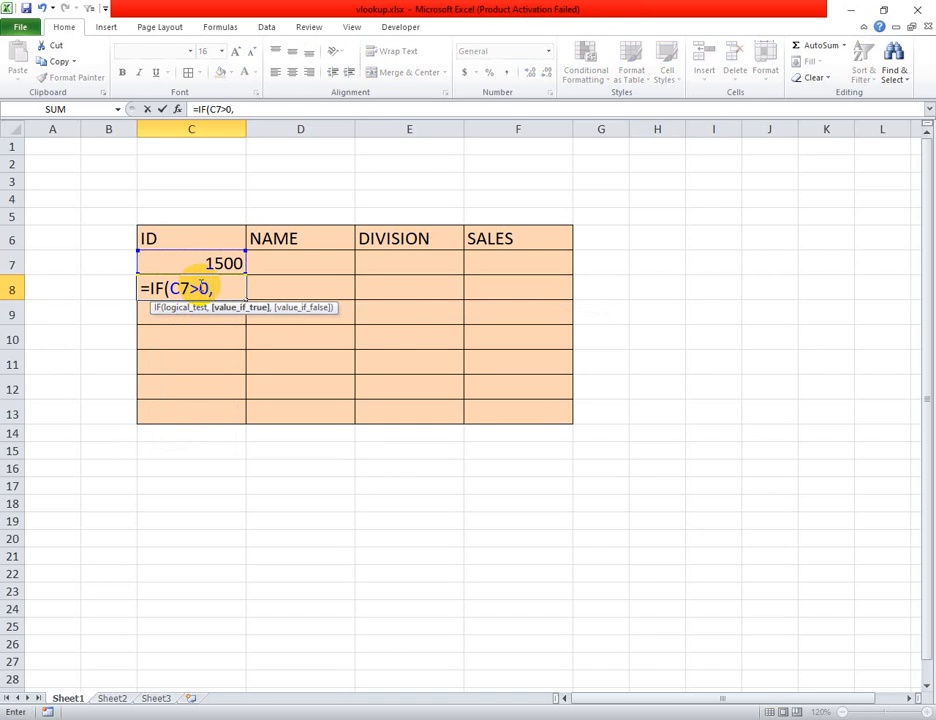
click(208, 264)
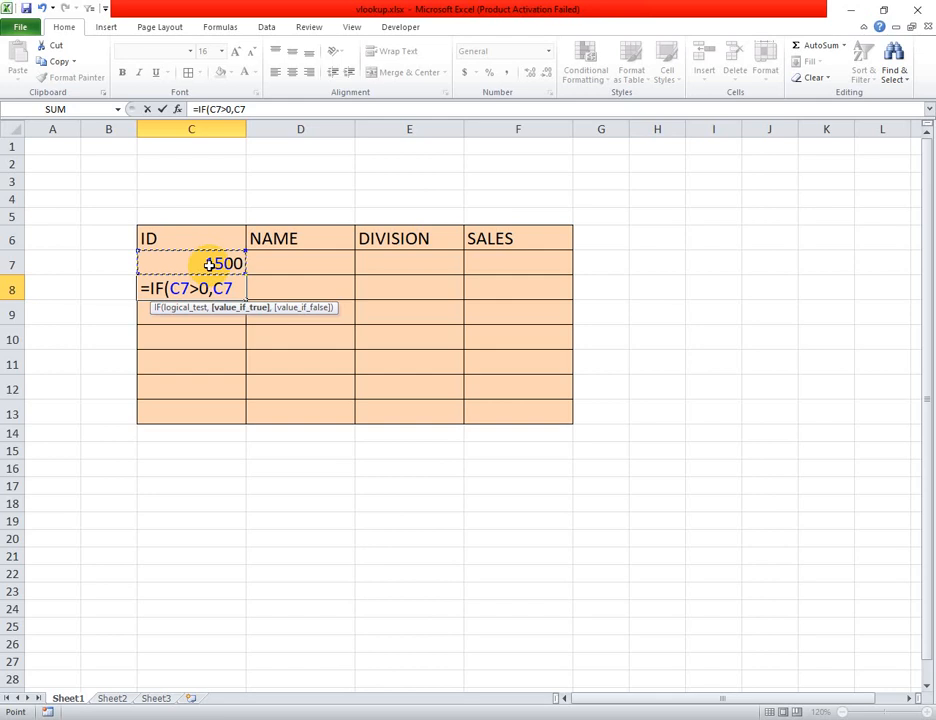
text(+1)
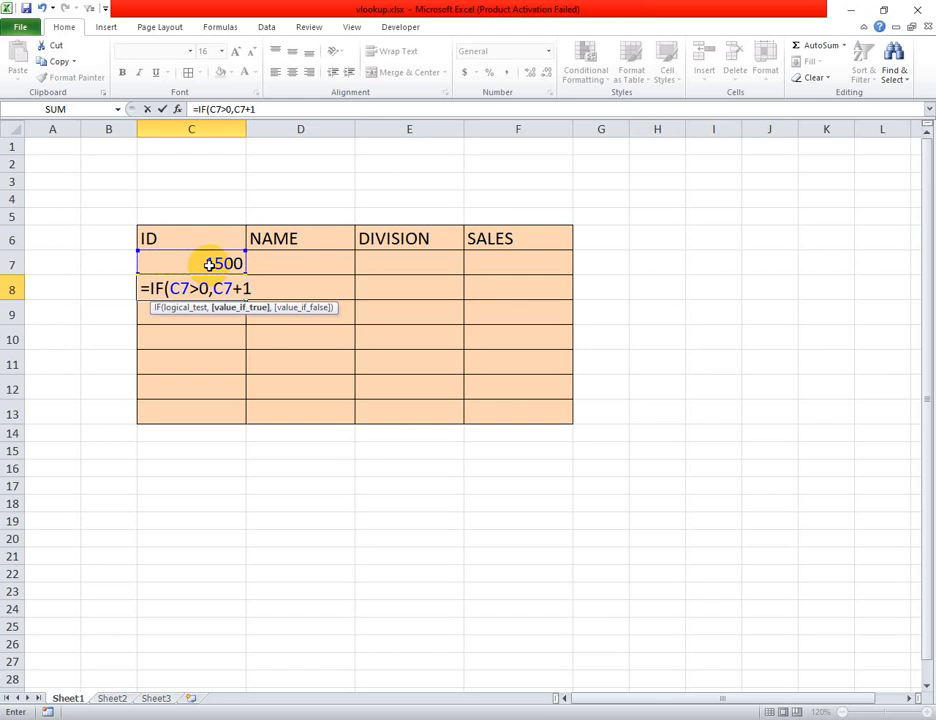
text())
key(Return)
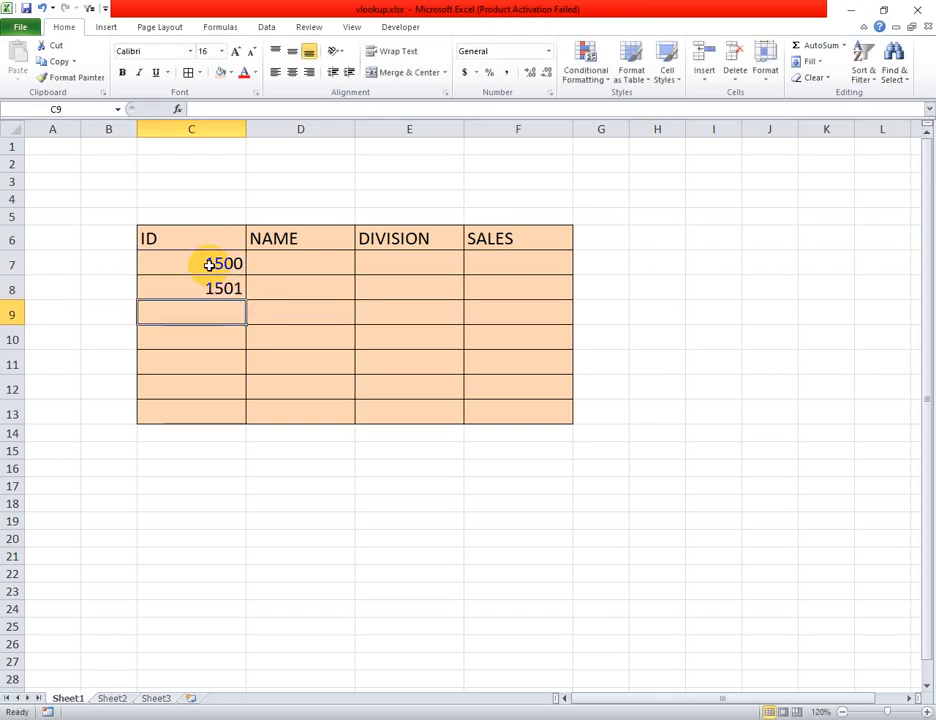
Fill the ID formula from C8 down through C13.
click(225, 291)
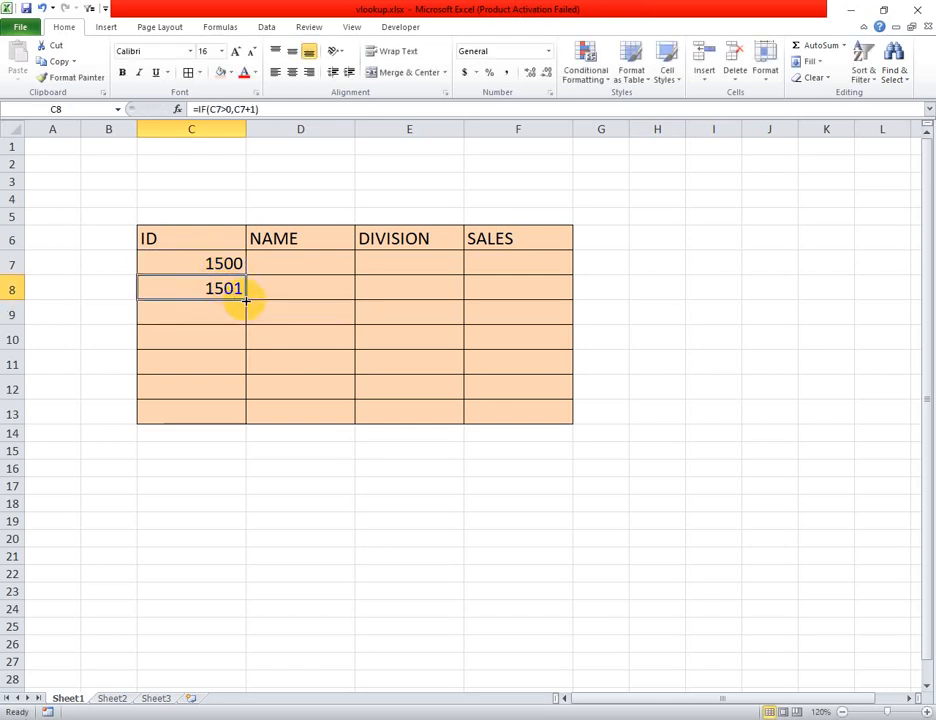
drag(245, 300, 248, 414)
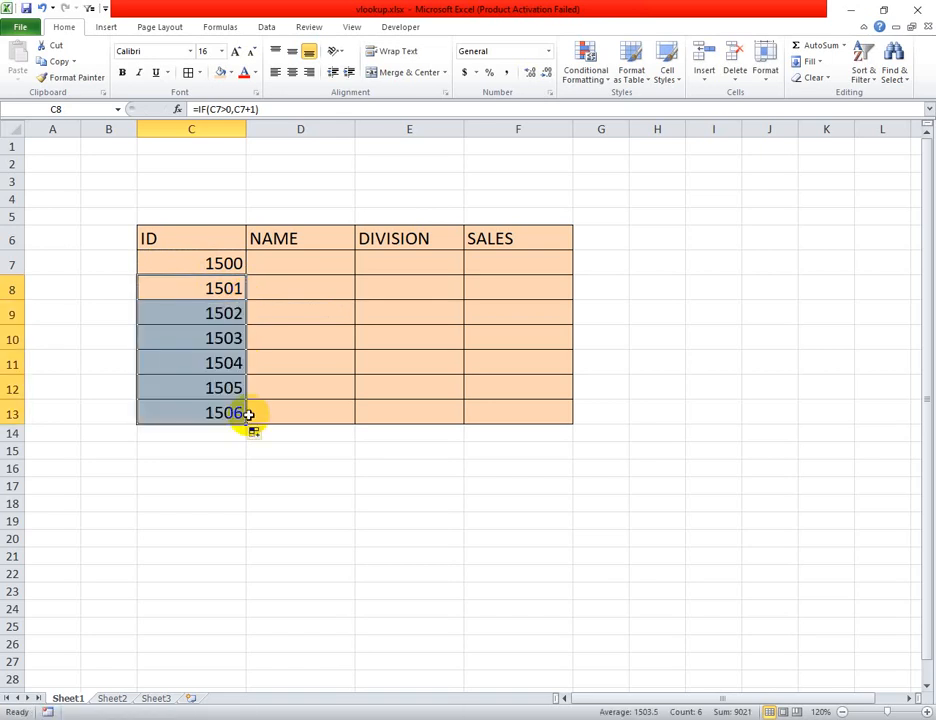
click(240, 262)
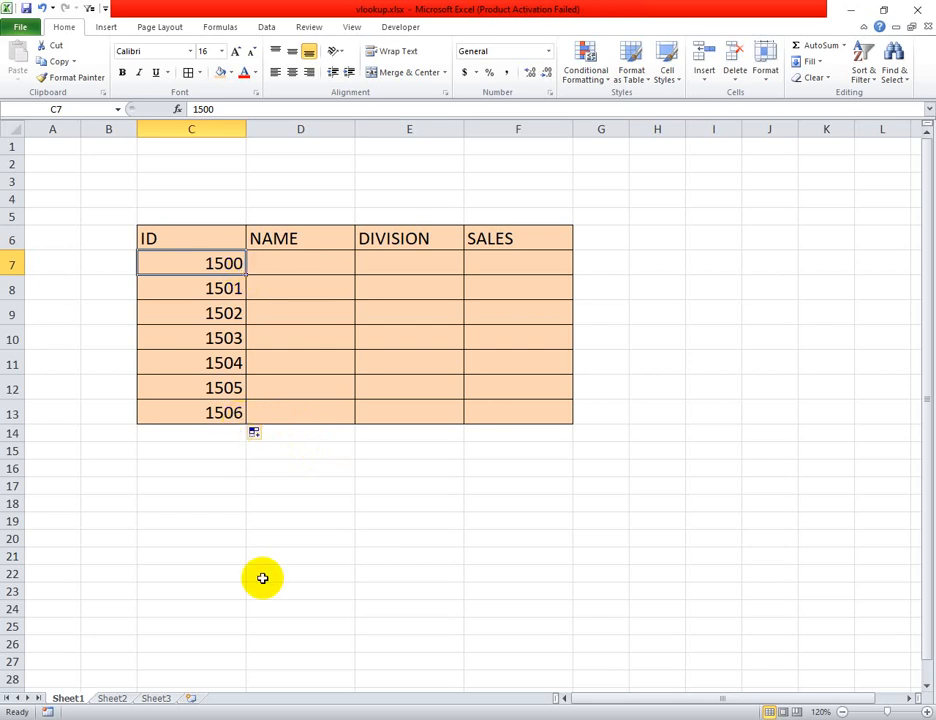
Enter the names of the first four people in the NAME column, cells D7 through D10.
click(291, 270)
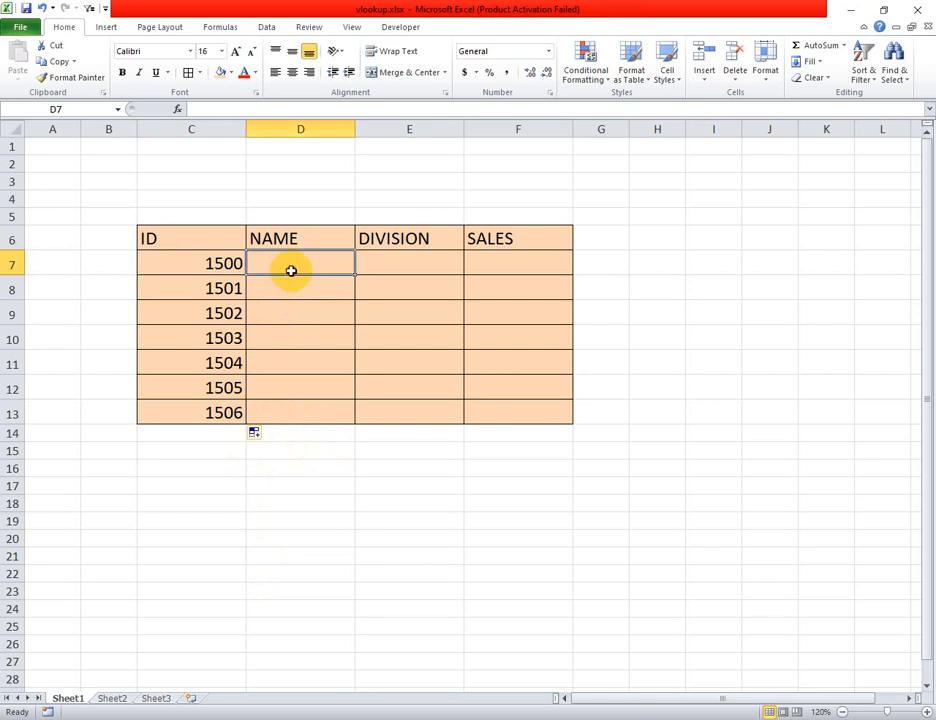
text(AK)
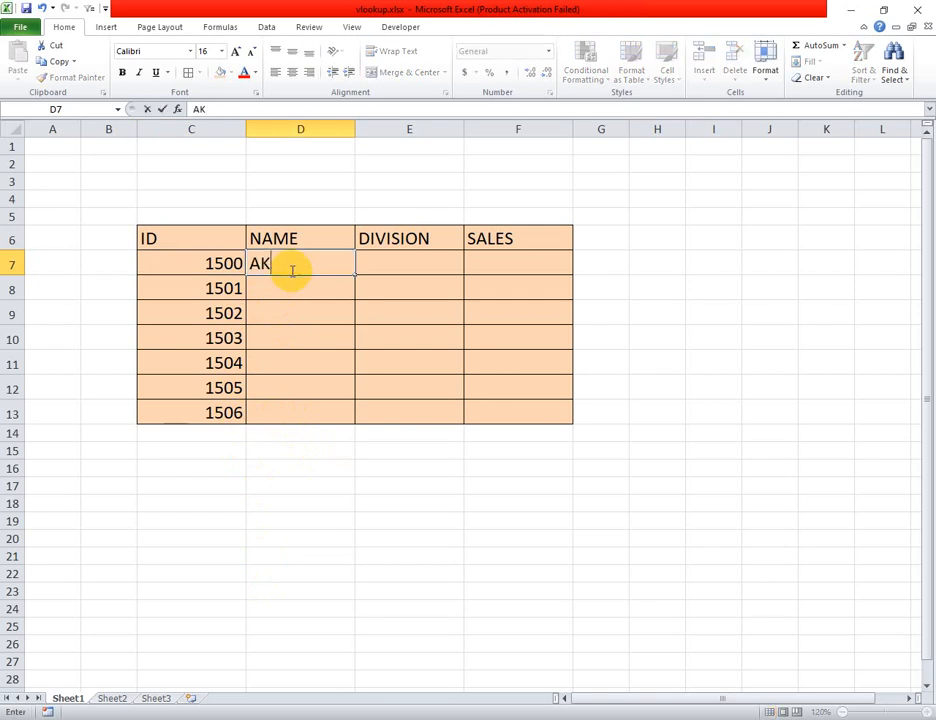
text(ASH)
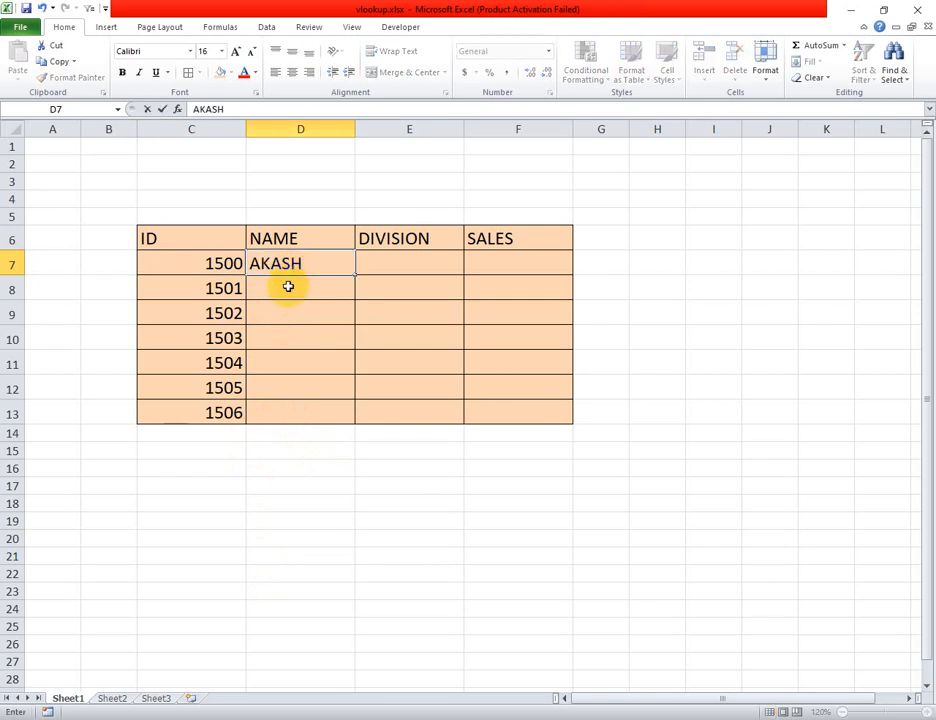
click(289, 289)
text(RAHIM)
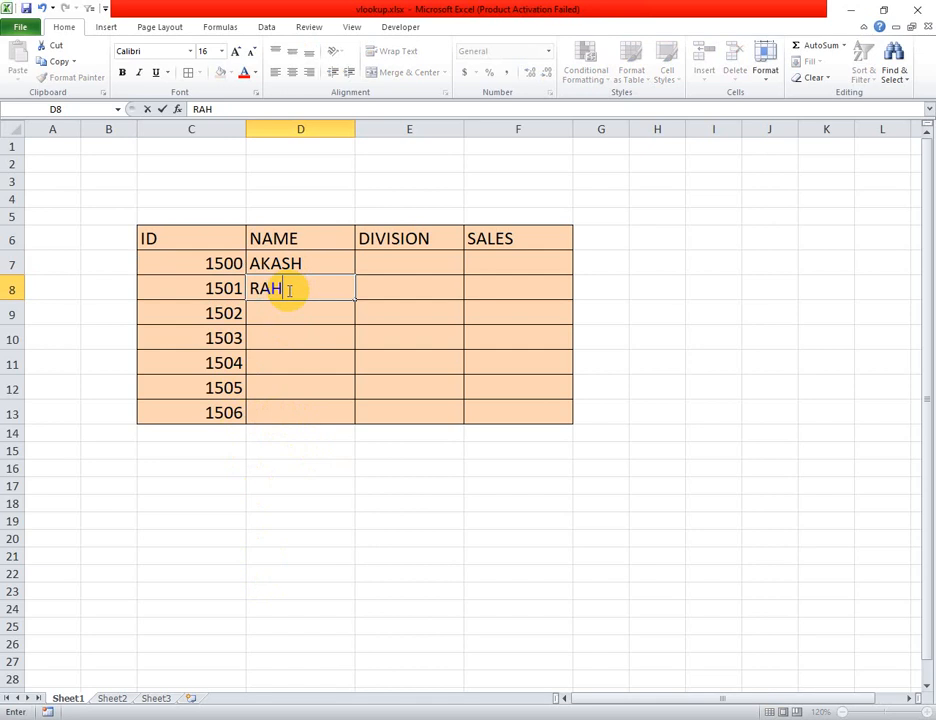
click(284, 319)
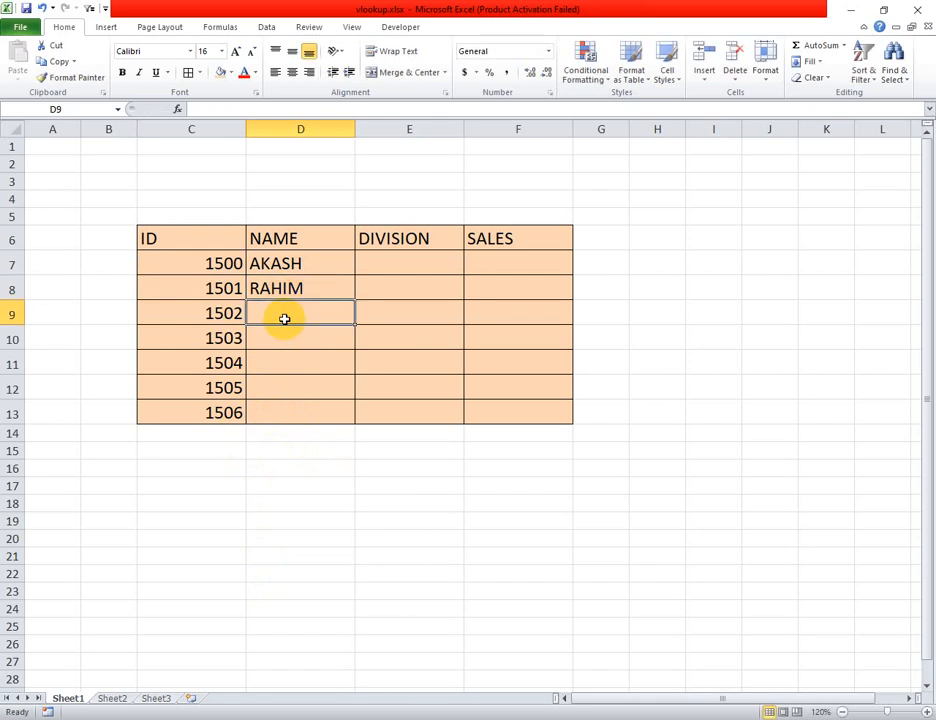
text(KARIM)
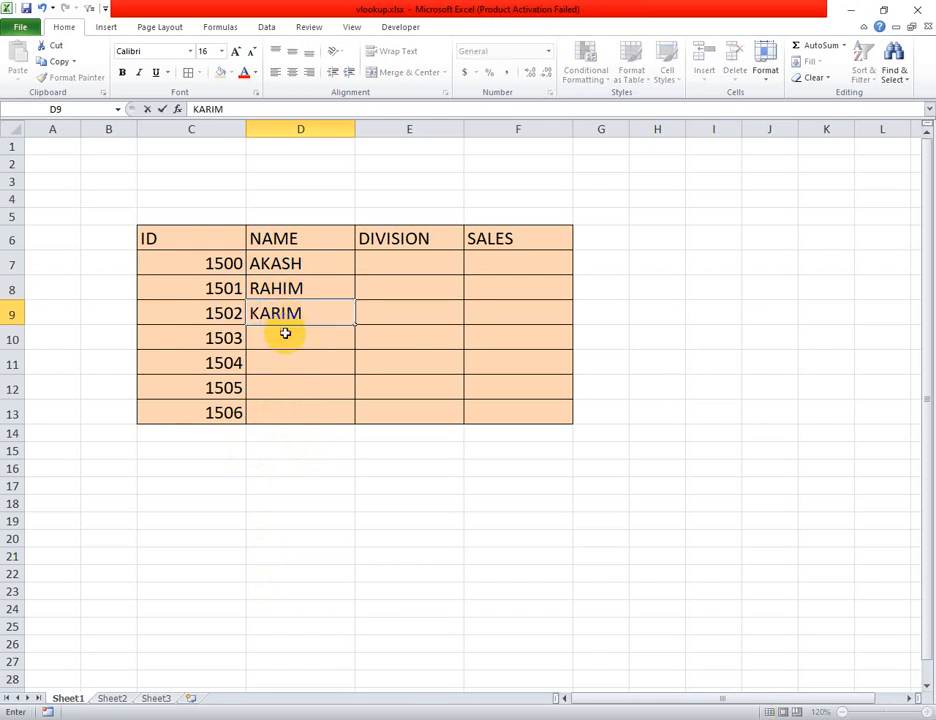
click(286, 334)
text(J)
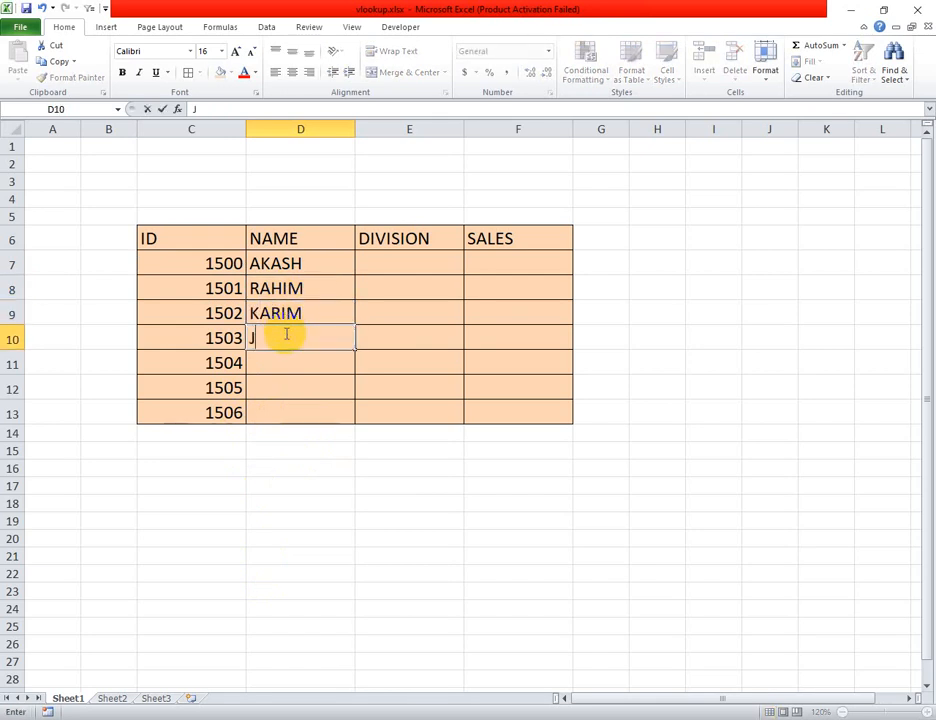
text(AMAL)
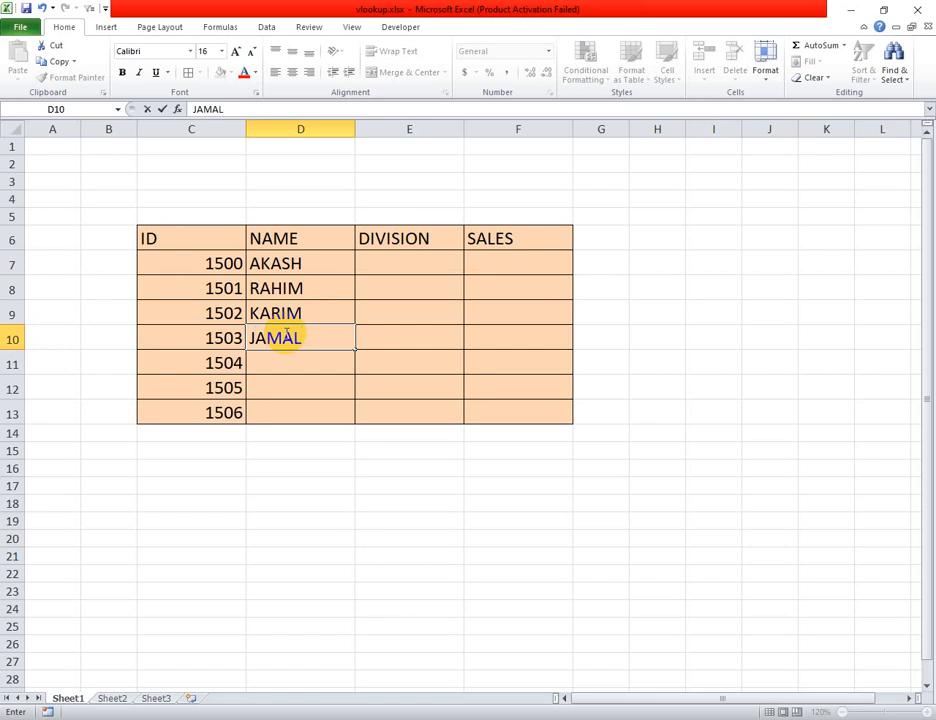
Enter the names of the remaining three people in cells D11 through D13.
click(272, 360)
text(TO)
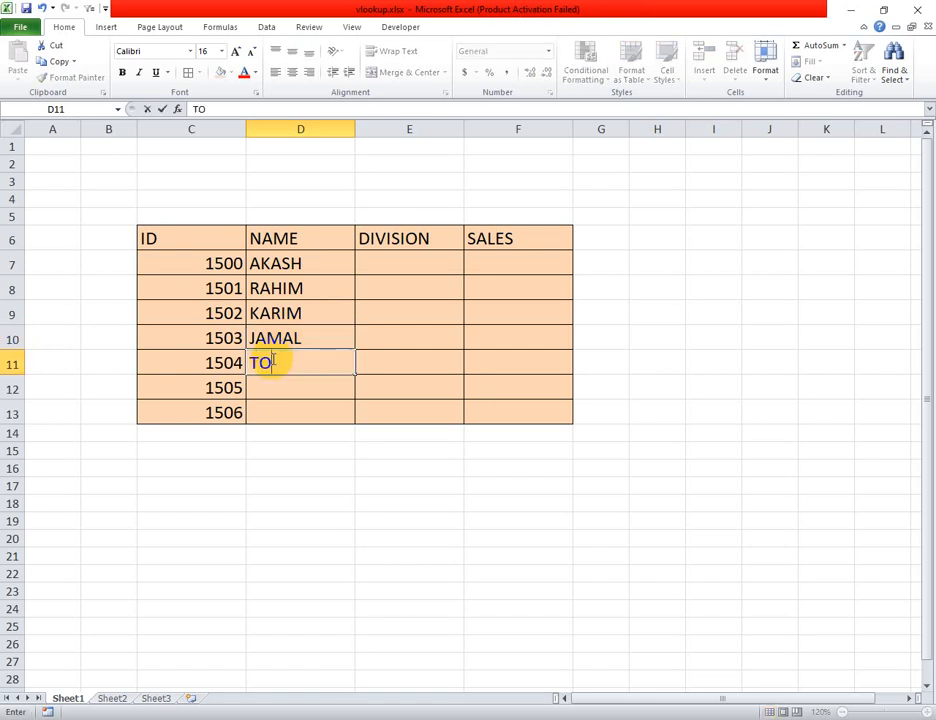
text(MAL)
click(269, 393)
text(RU)
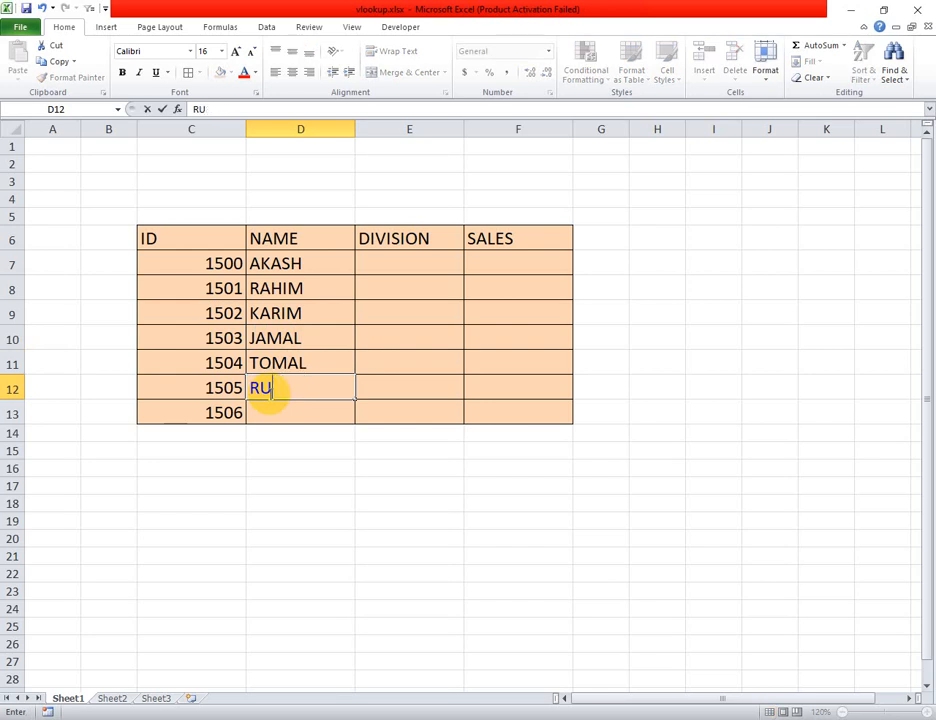
text(BEL)
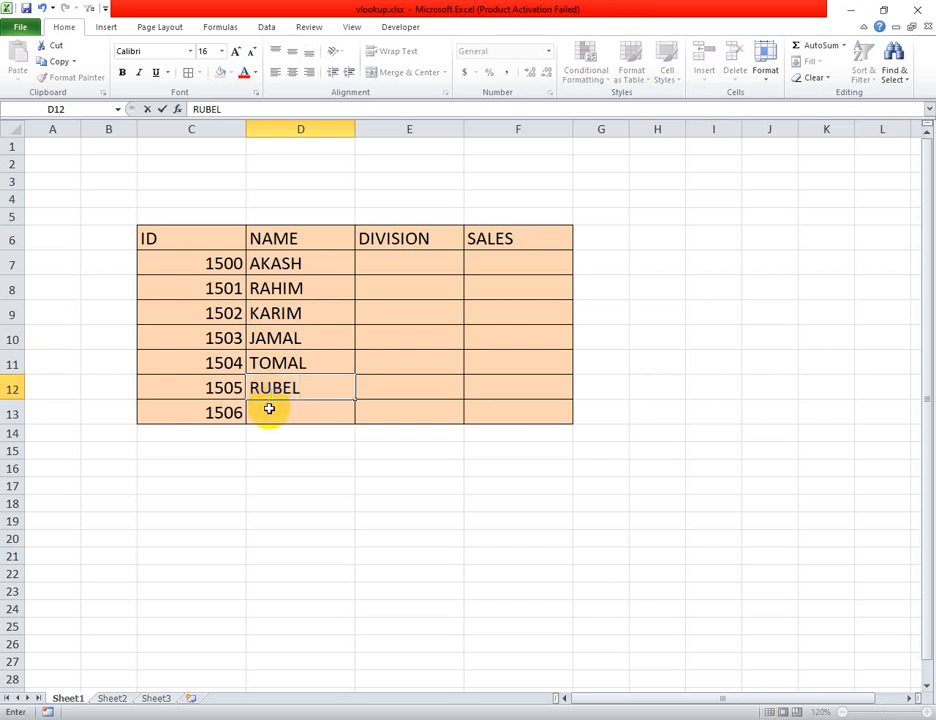
click(269, 409)
text(SOH)
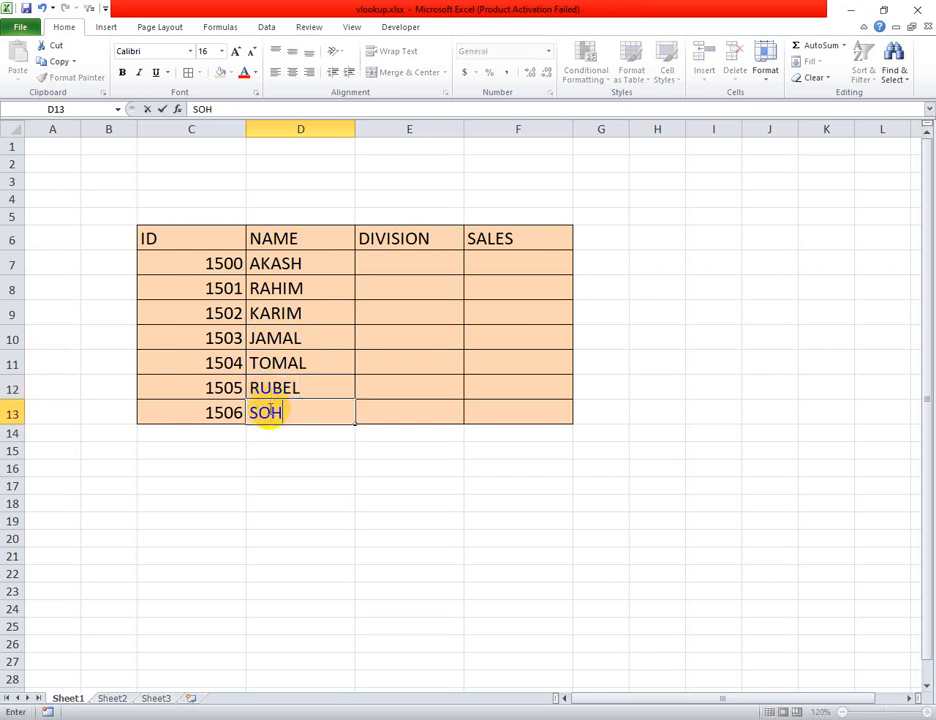
text(EL)
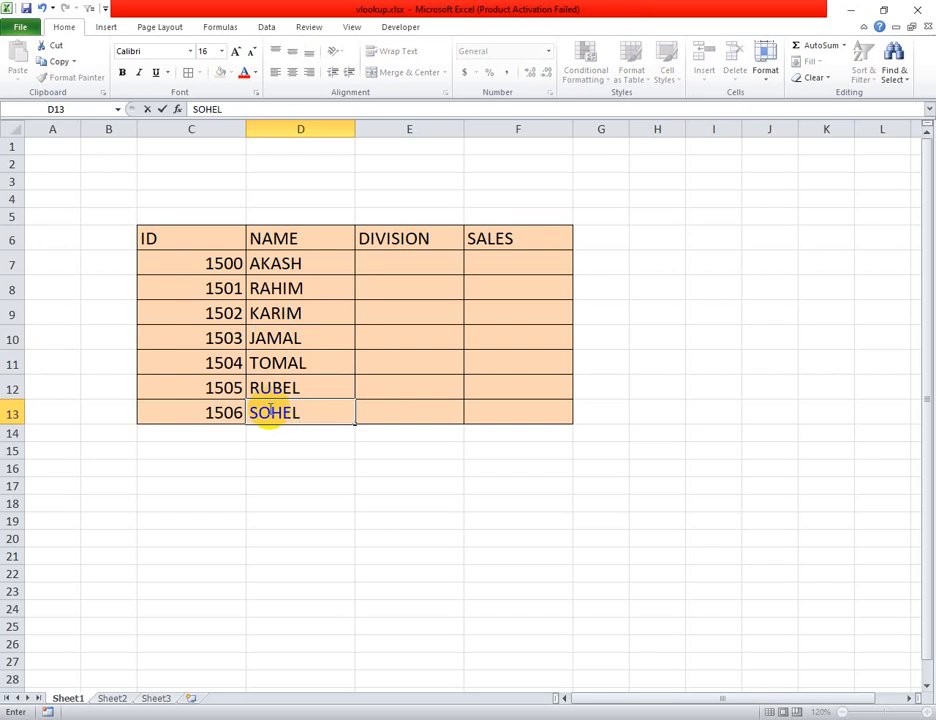
Enter the divisions DHAKA, SYLHET and CHITTAGONG in cells E7 through E9.
click(396, 267)
text(DH)
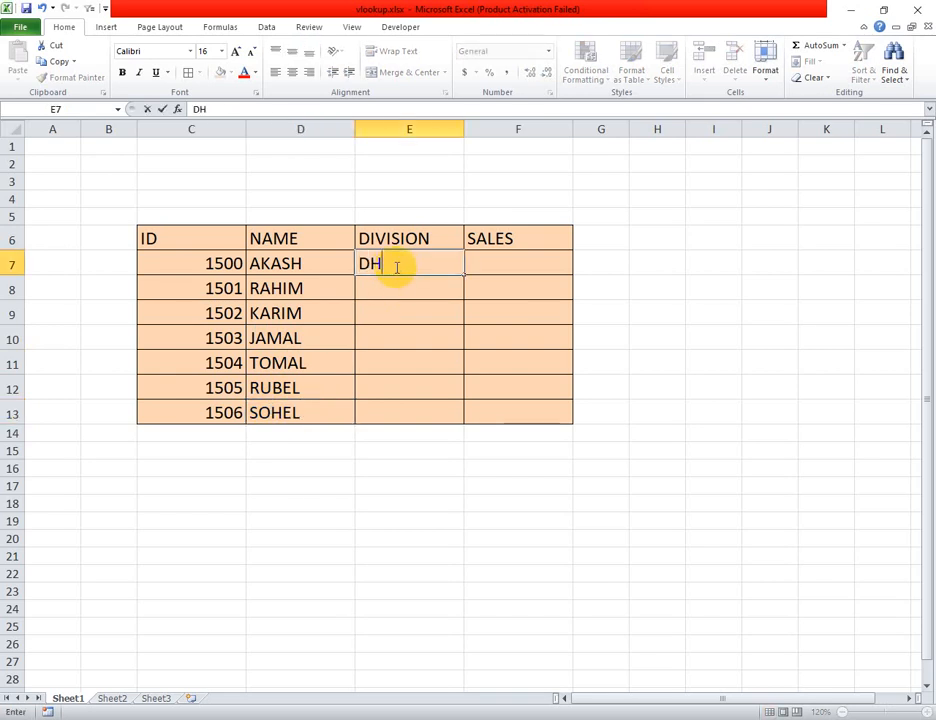
text(AKA)
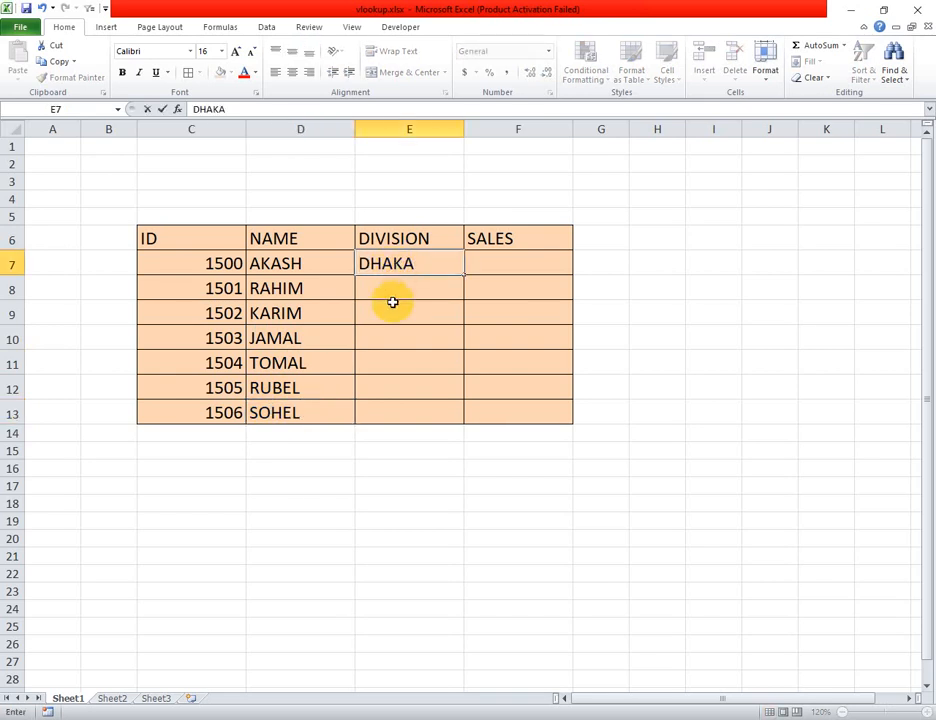
click(391, 280)
text(SY)
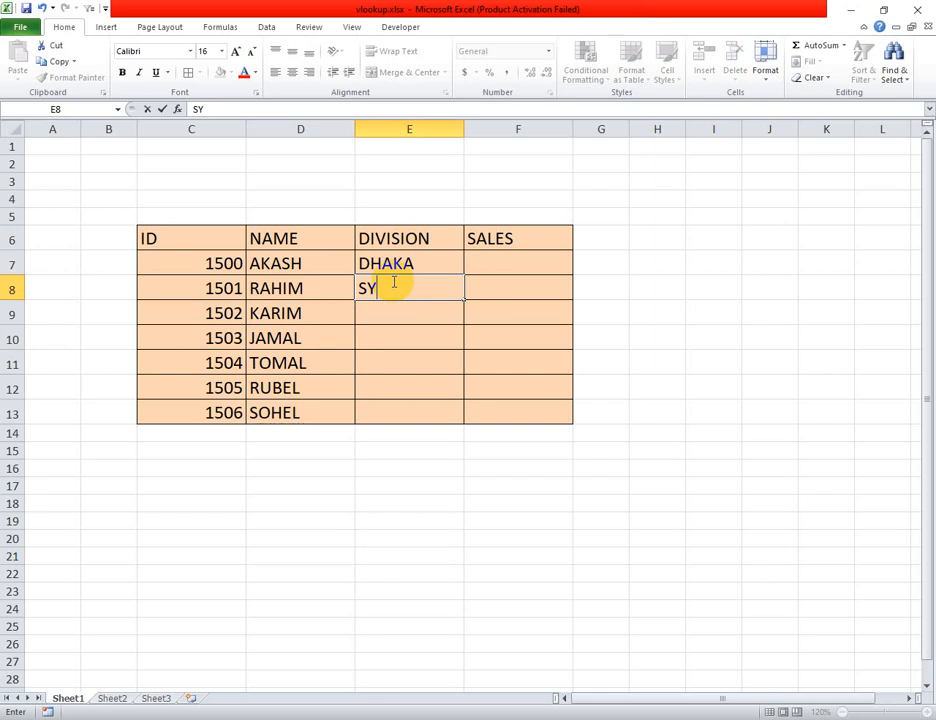
text(LHET)
click(391, 317)
text(CHITTA)
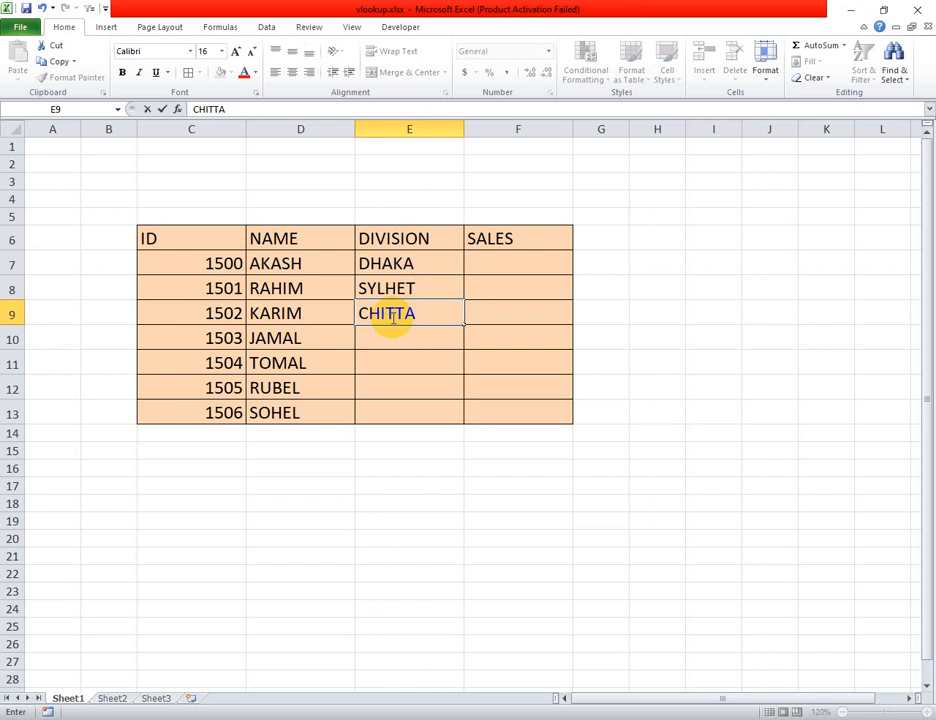
text(GONG)
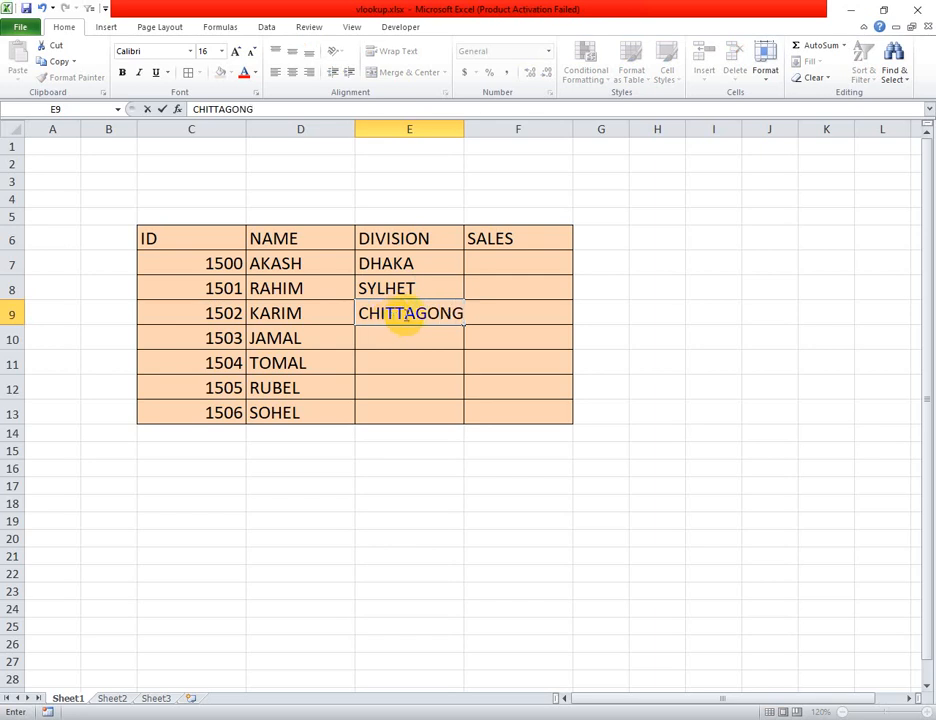
Widen column E slightly to give the CHITTAGONG entry more room.
click(466, 131)
click(460, 134)
drag(460, 134, 478, 136)
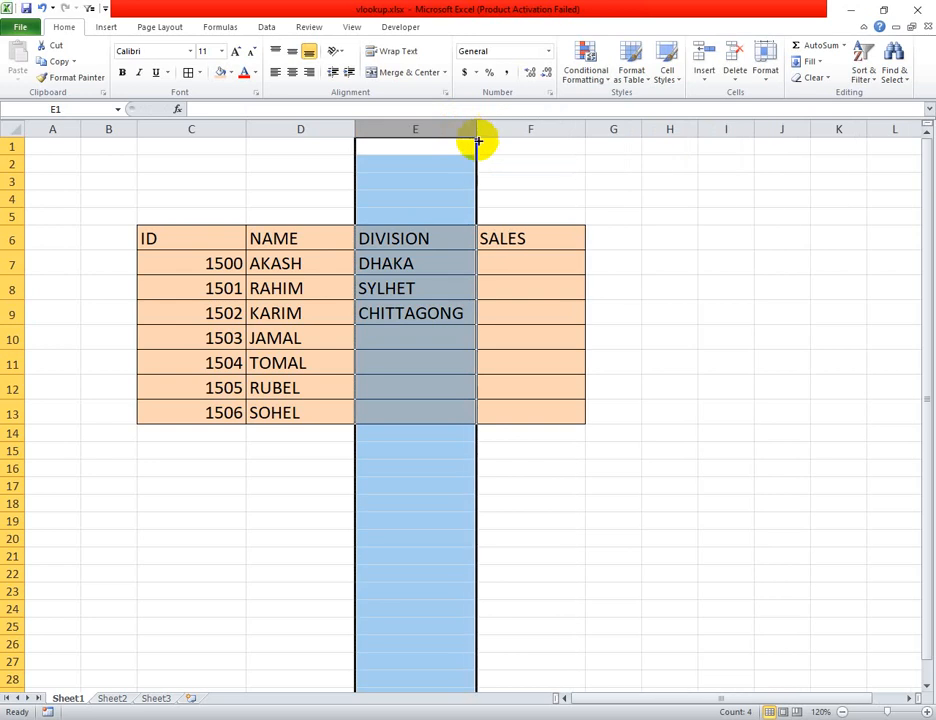
Enter the divisions KHULNA in cell E10 and DHAKA in cell E11.
click(411, 342)
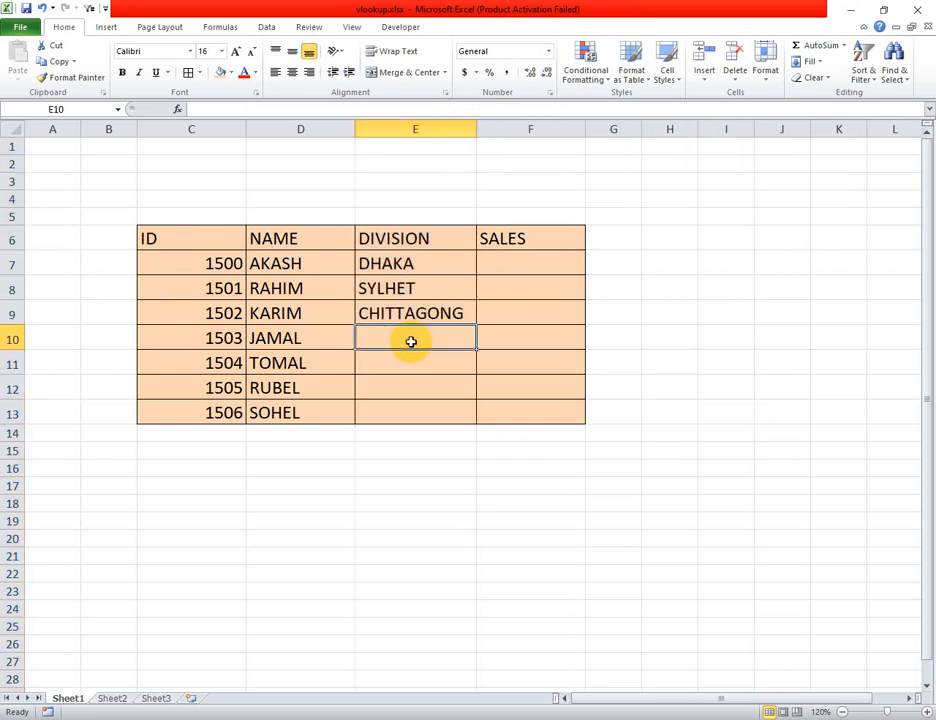
text(KHU)
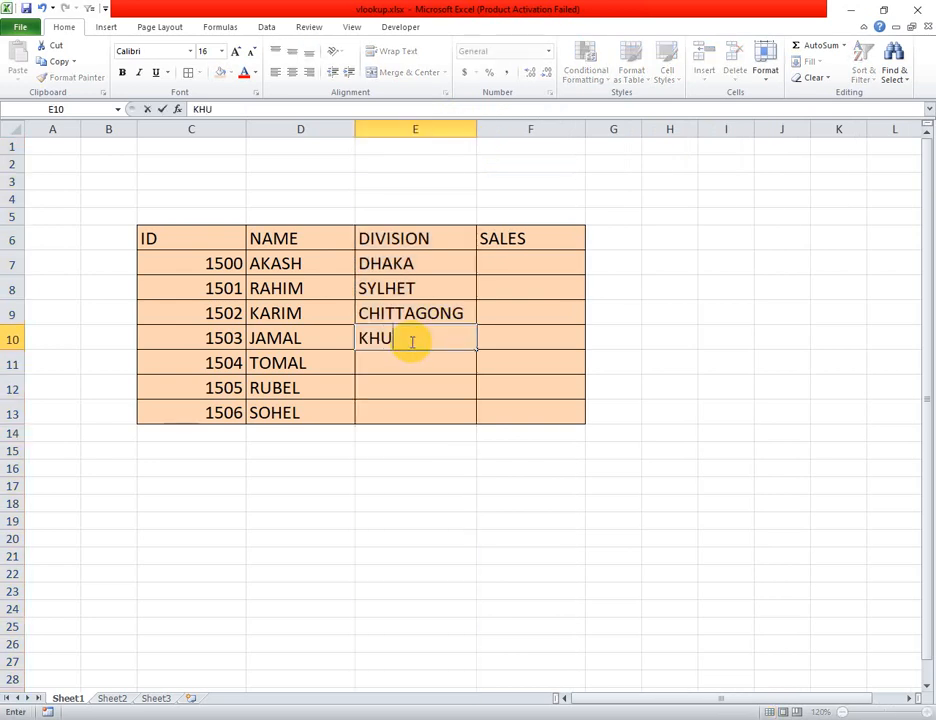
text(LNA)
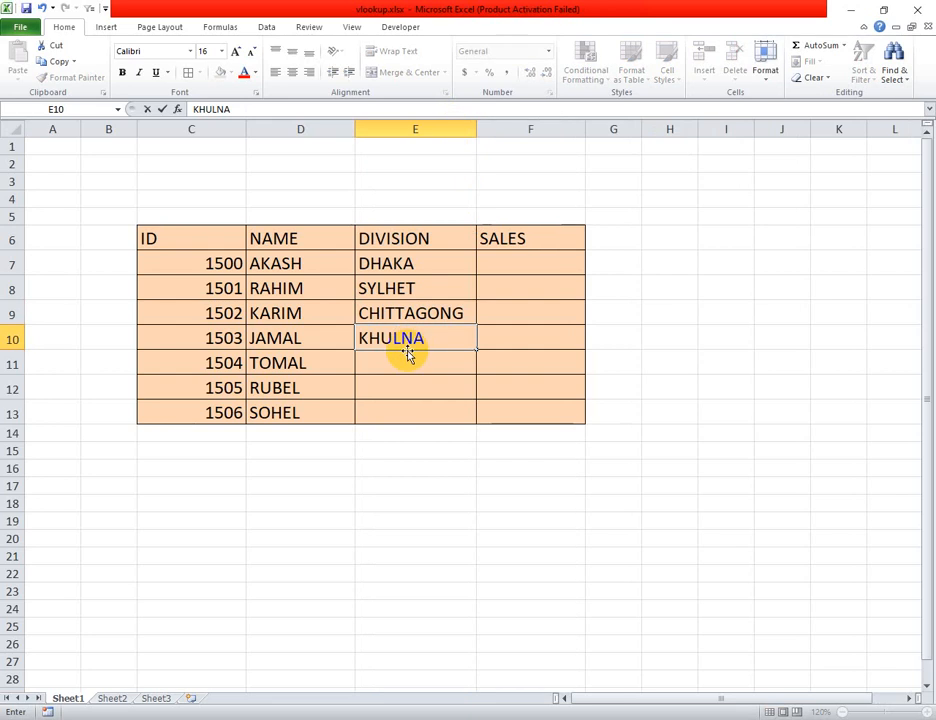
key(ctrl+Return)
click(400, 360)
text(DHA)
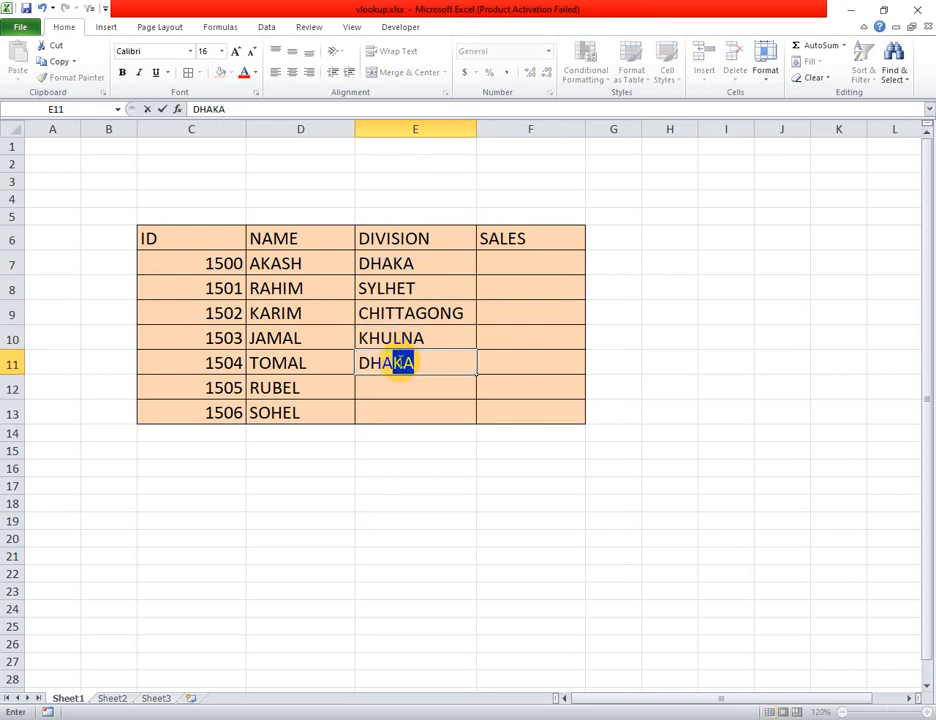
click(412, 363)
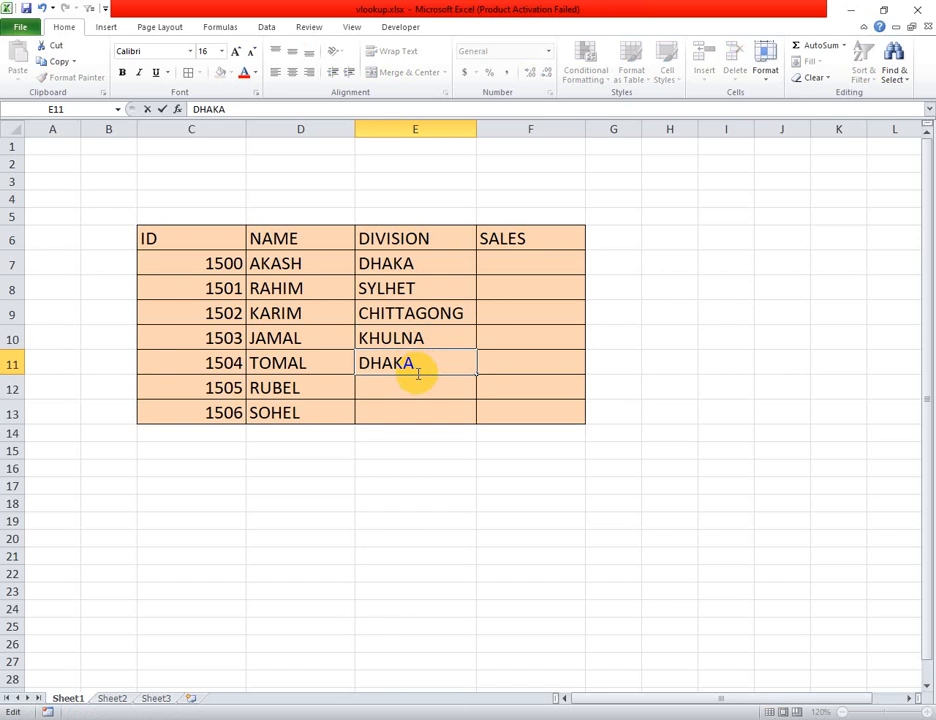
Enter the divisions RAJSHAHI in cell E12 and DHAKA in cell E13.
click(403, 385)
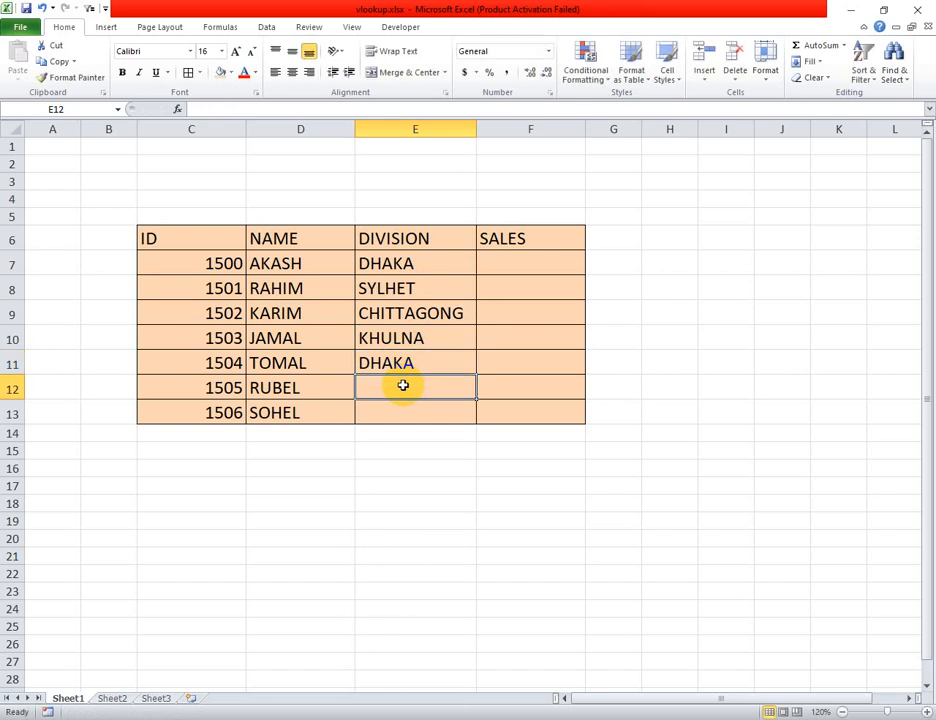
text(L)
key(BackSpace)
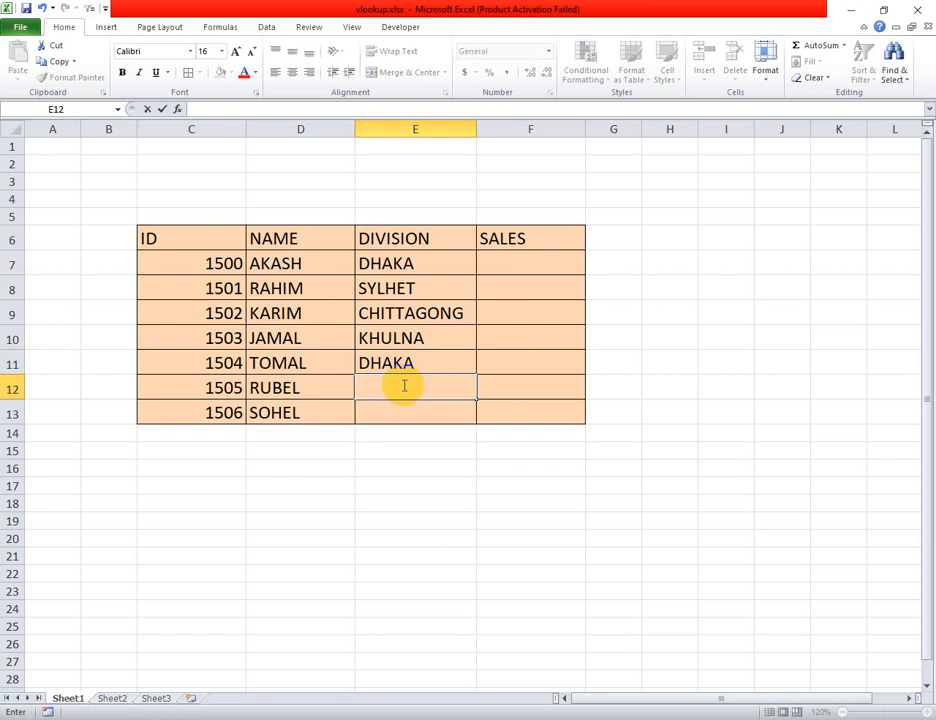
text(RAJSHA)
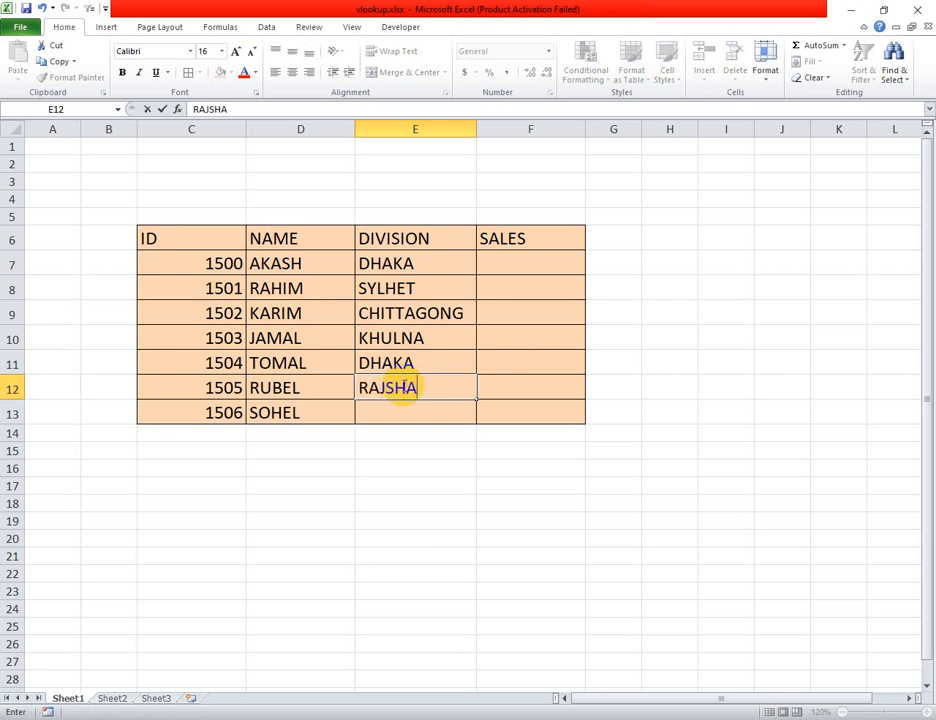
text(HI)
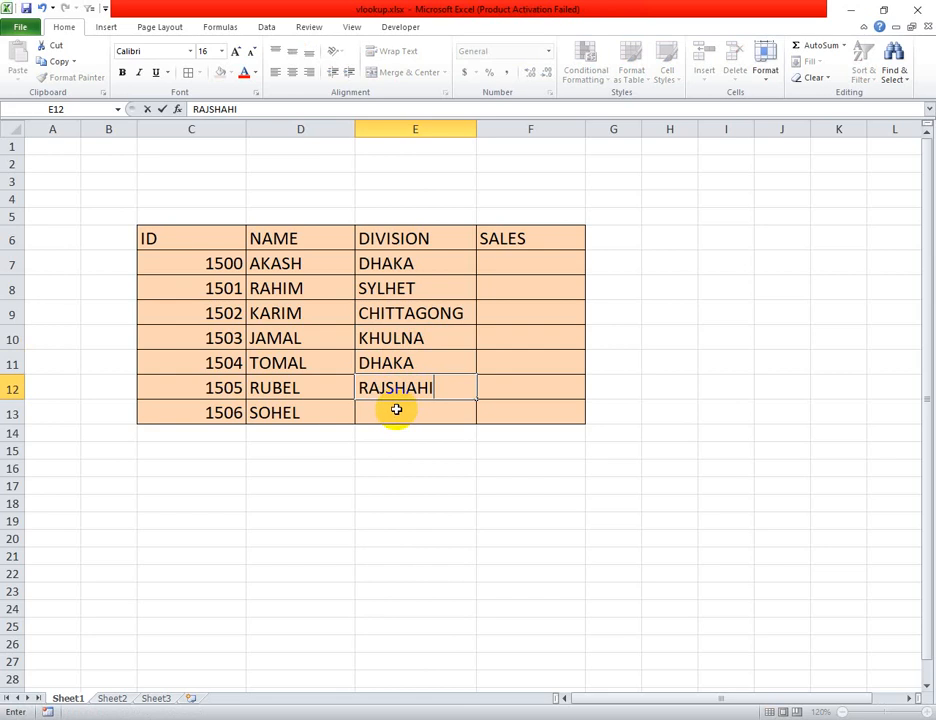
click(396, 410)
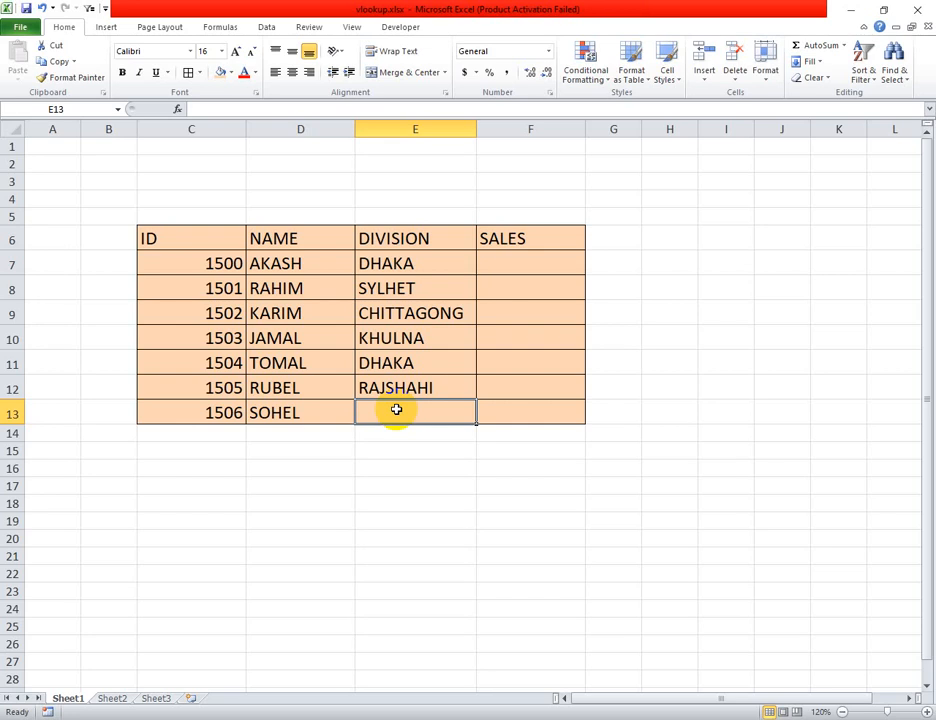
text(DHAKA)
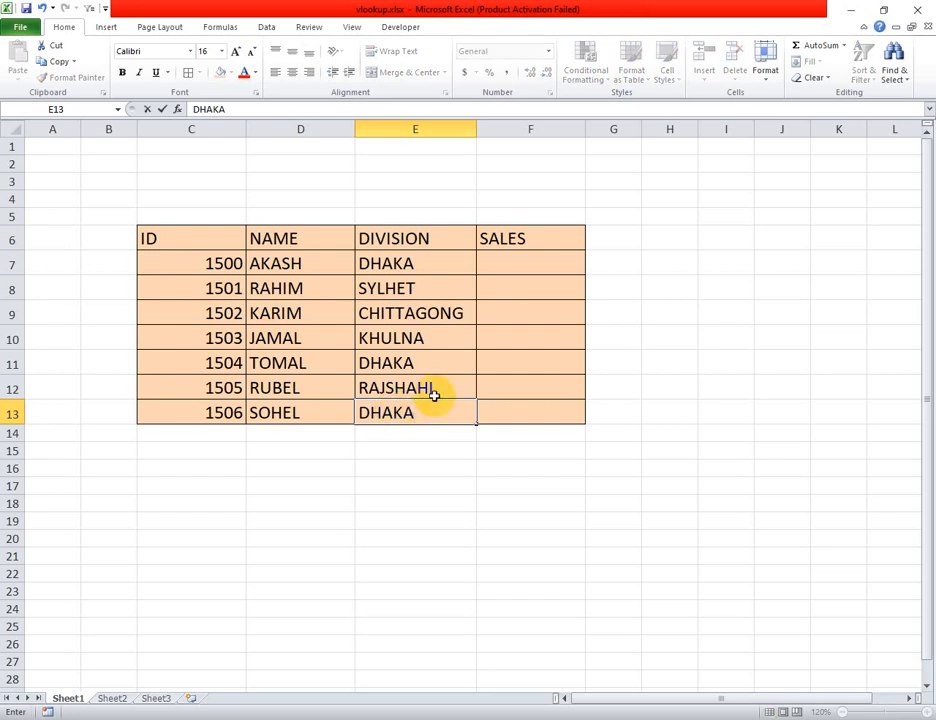
Enter 800000 as the first SALES value in cell F7 and fill it down through F13.
click(509, 267)
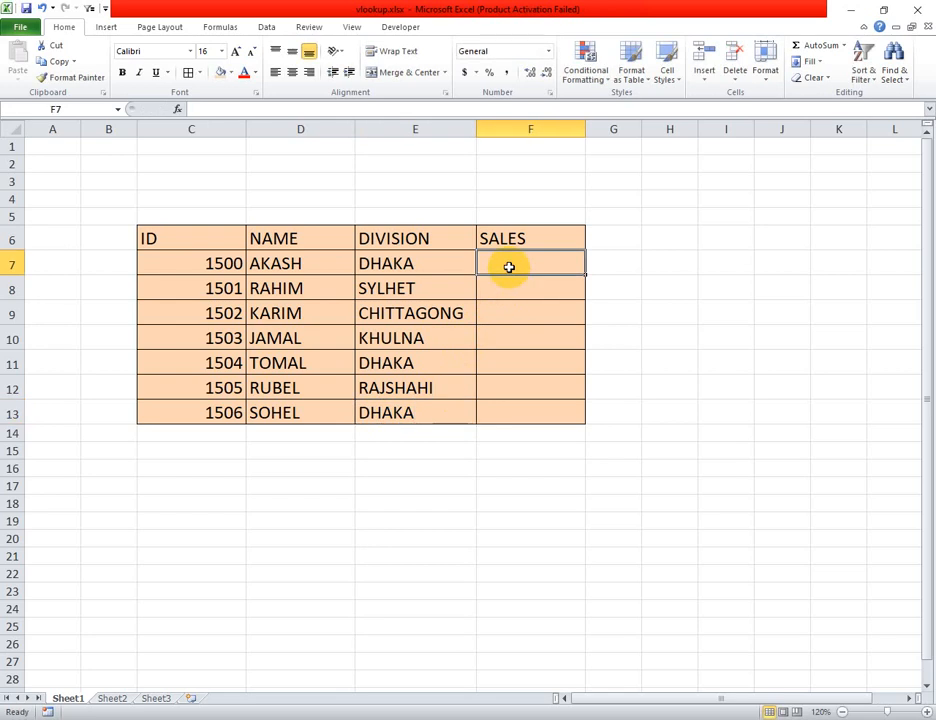
text(800000)
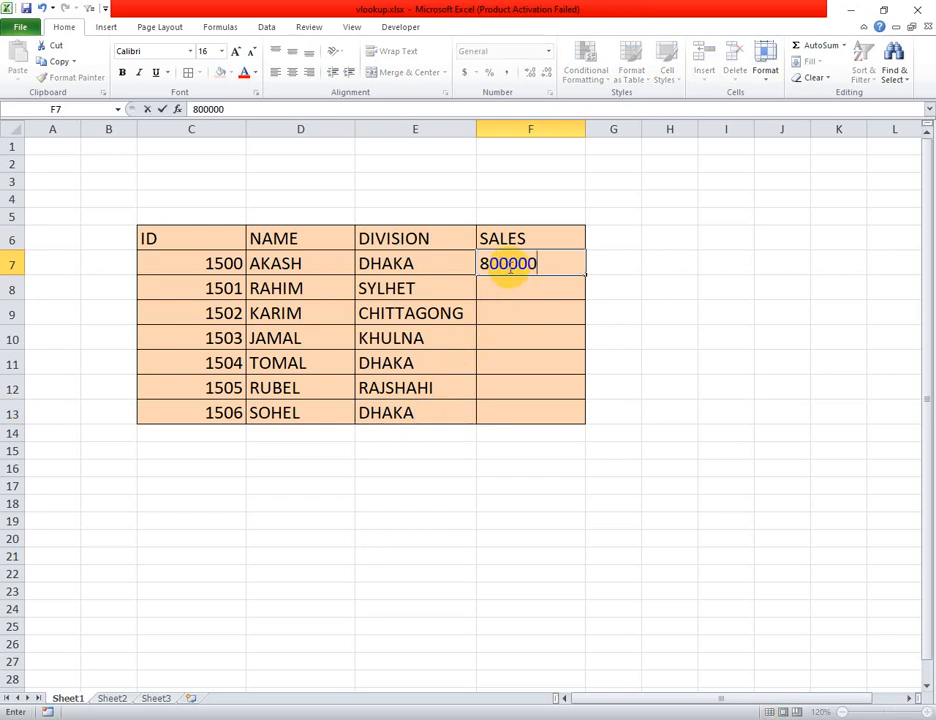
click(533, 292)
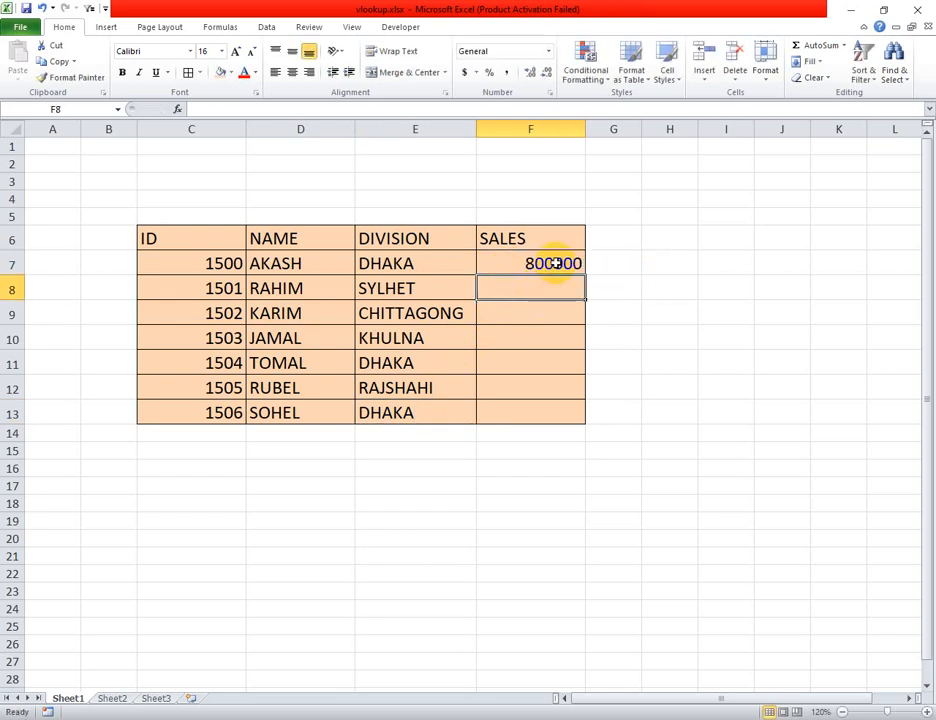
click(565, 262)
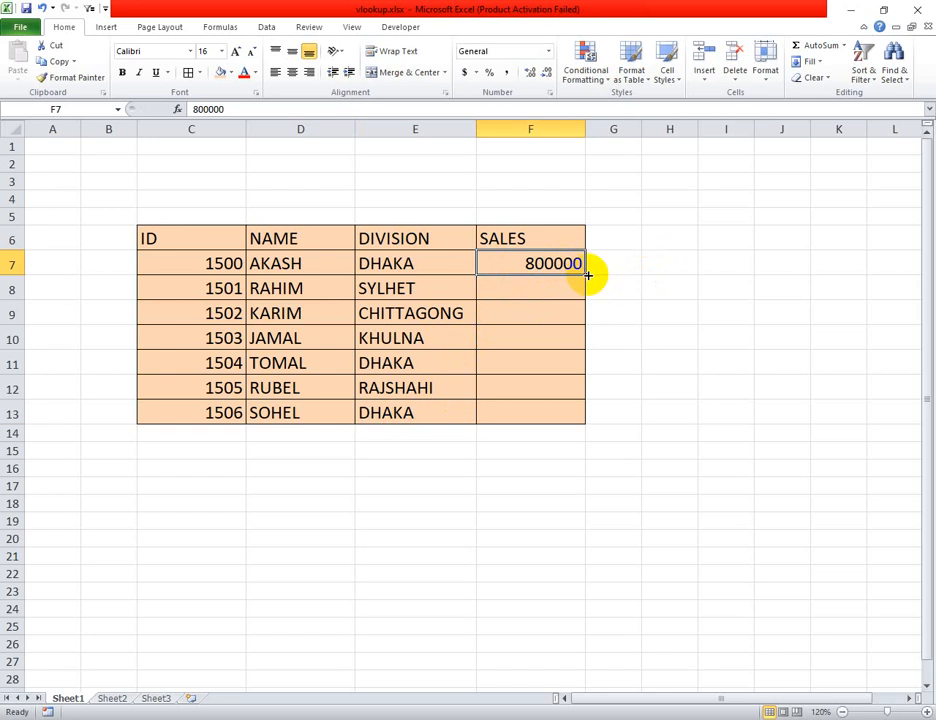
drag(588, 273, 587, 416)
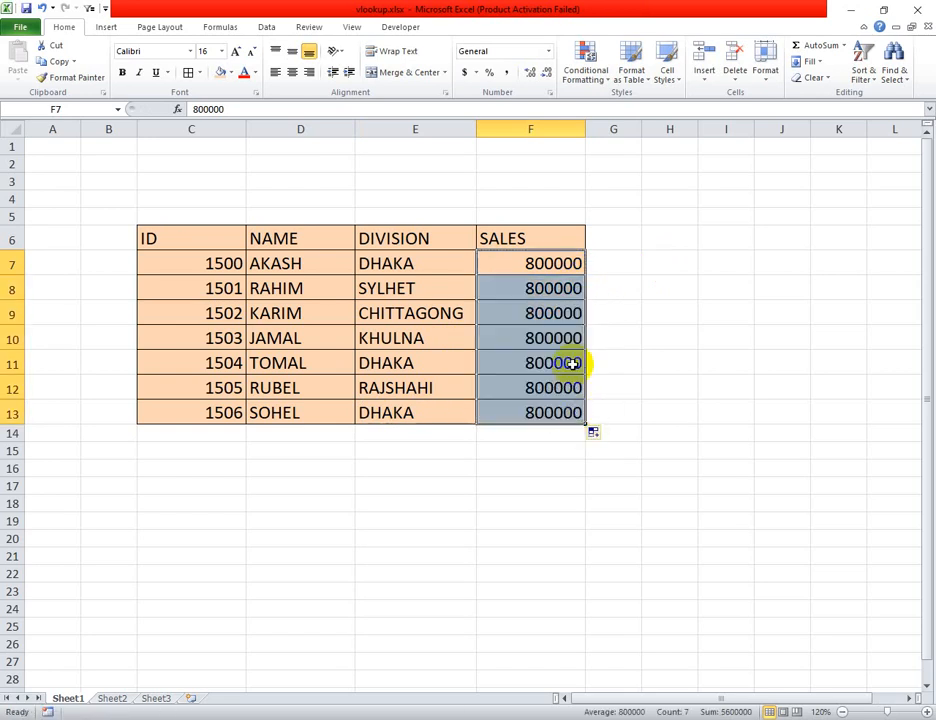
Change the SALES values to 600000 in cell F8 and 700000 in cell F9.
click(551, 289)
double_click(545, 289)
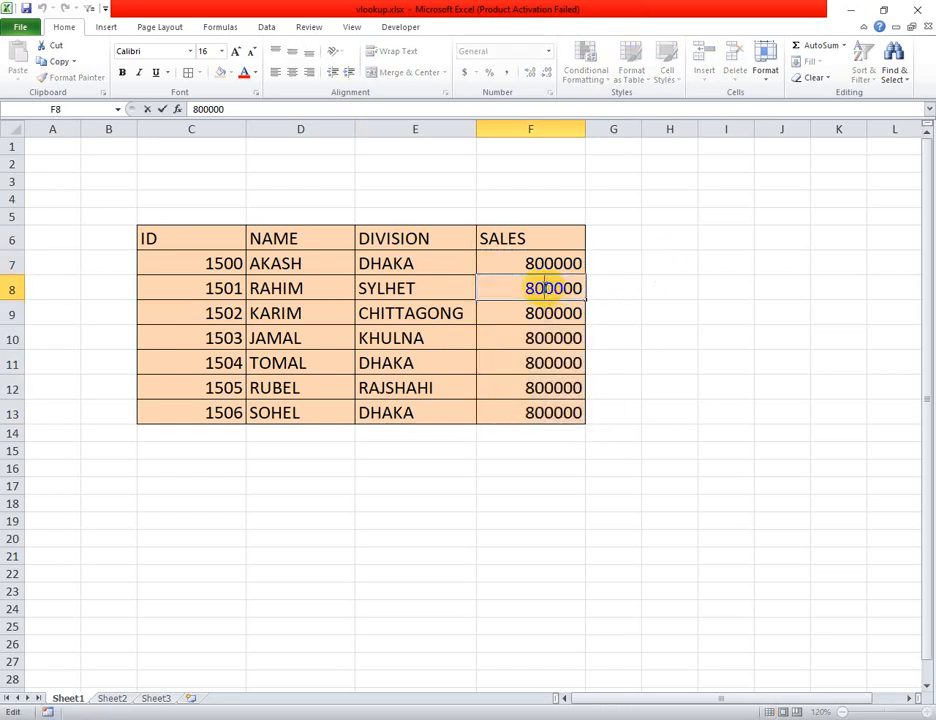
key(BackSpace)
key(BackSpace)
text(60)
click(541, 313)
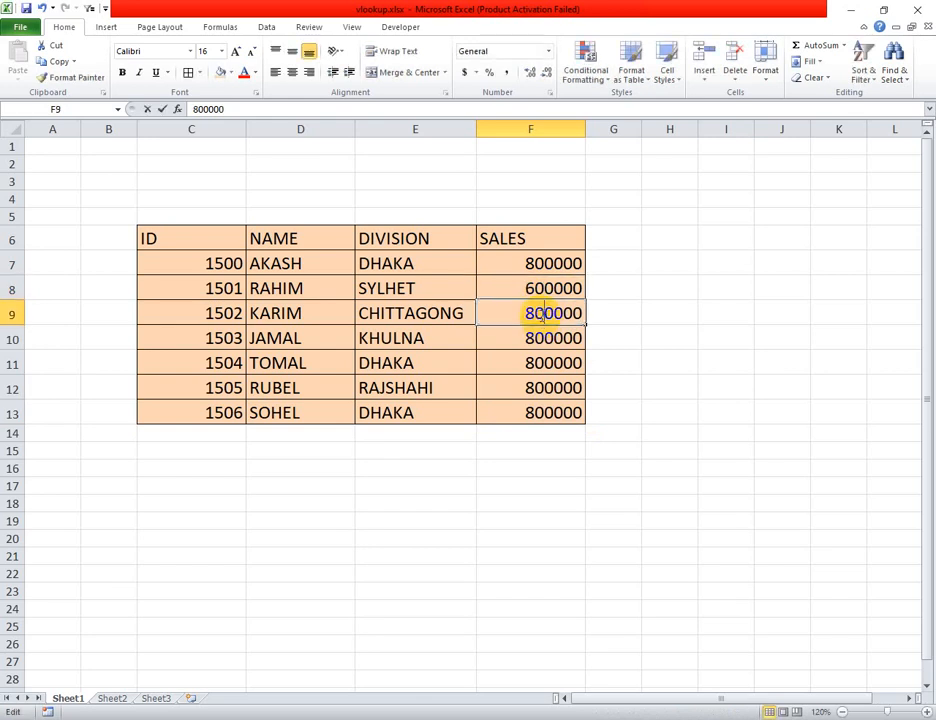
key(BackSpace)
key(BackSpace)
text(70)
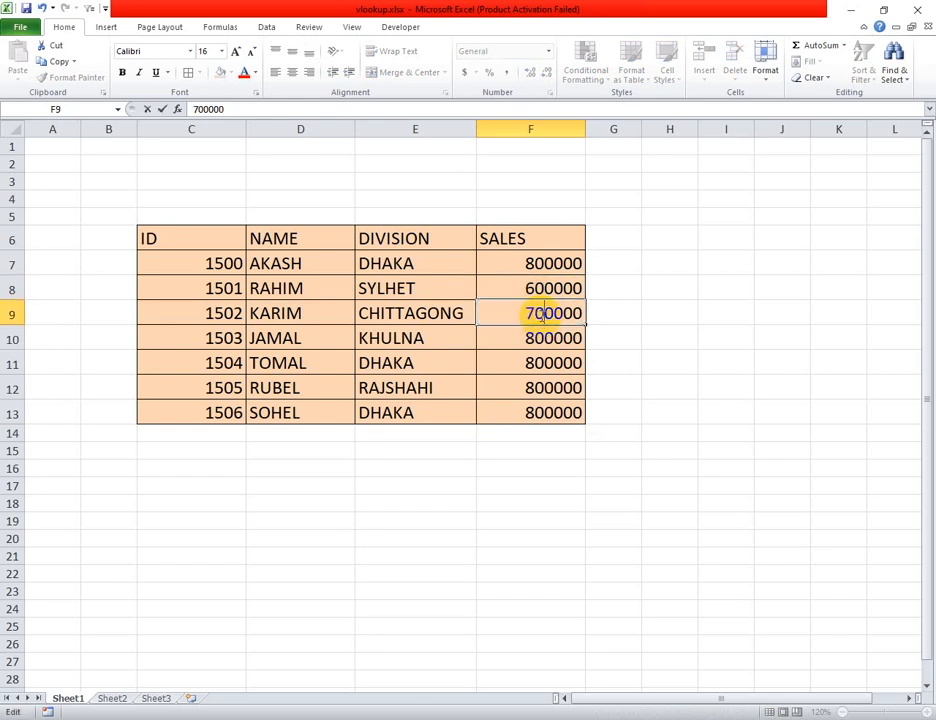
Change the SALES values to 110000 in cell F11 and 650000 in cell F13.
click(543, 365)
double_click(543, 365)
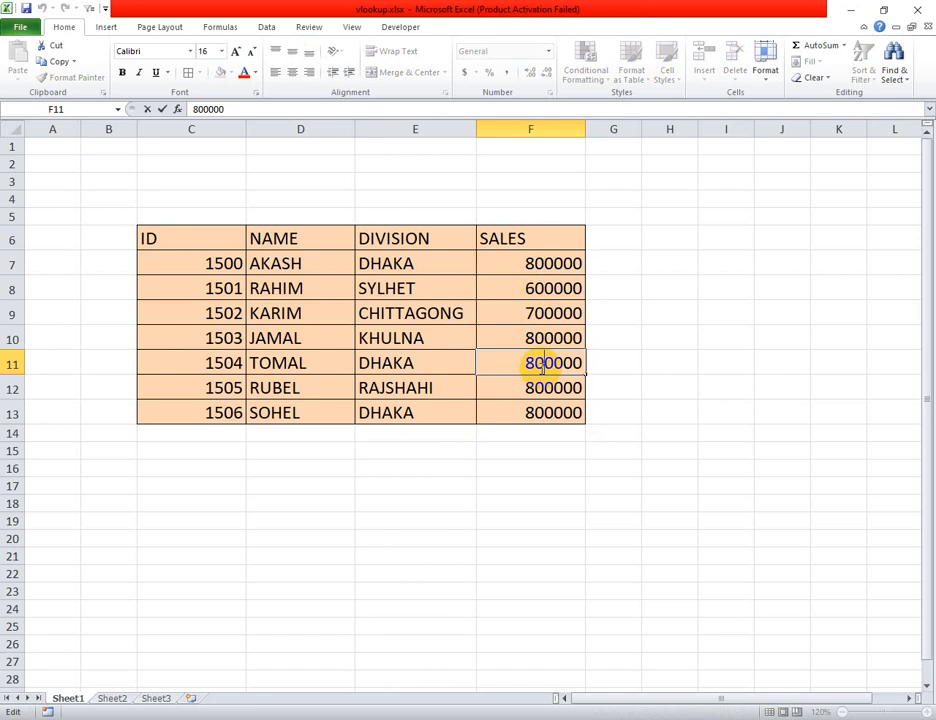
key(BackSpace)
key(BackSpace)
text(11)
click(543, 418)
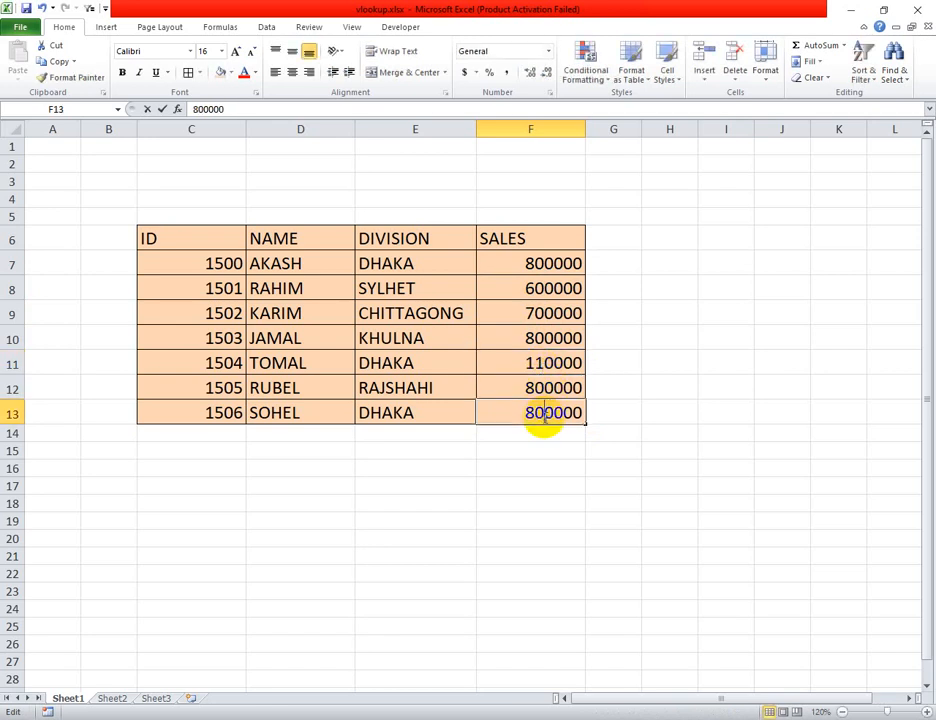
double_click(543, 418)
key(BackSpace)
key(BackSpace)
text(65)
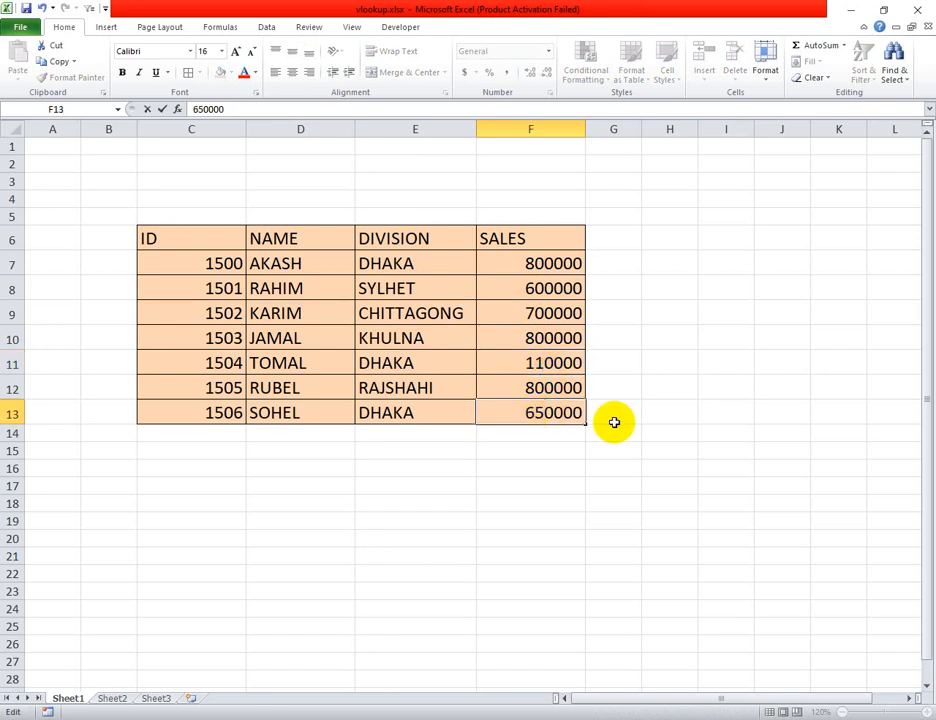
Change the SALES value in cell F12 to 687000.
click(551, 392)
double_click(551, 392)
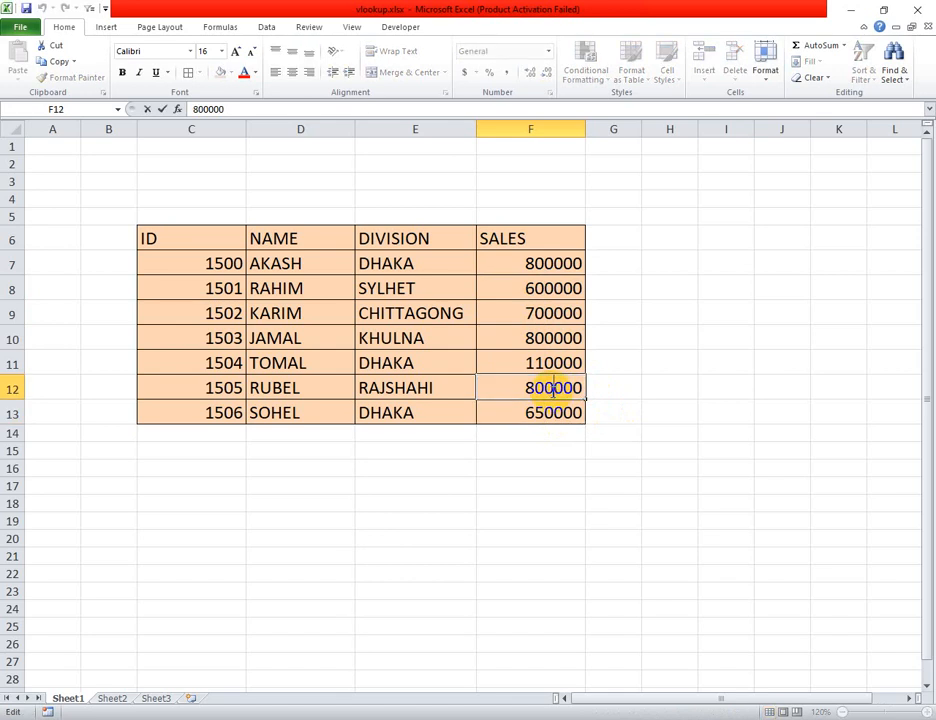
key(BackSpace)
key(BackSpace)
text(687)
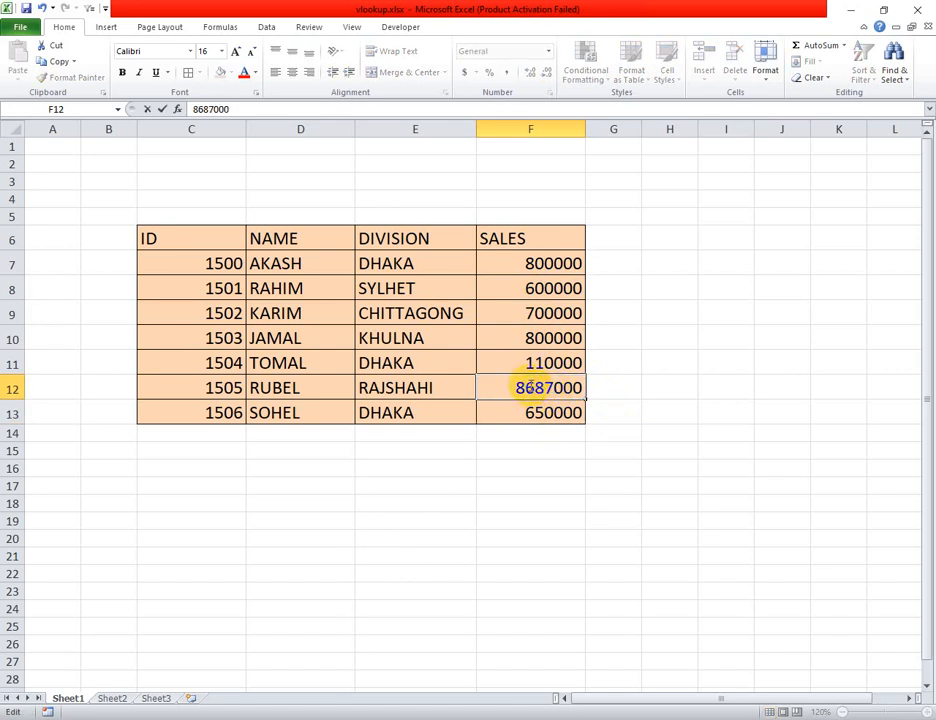
key(BackSpace)
click(662, 232)
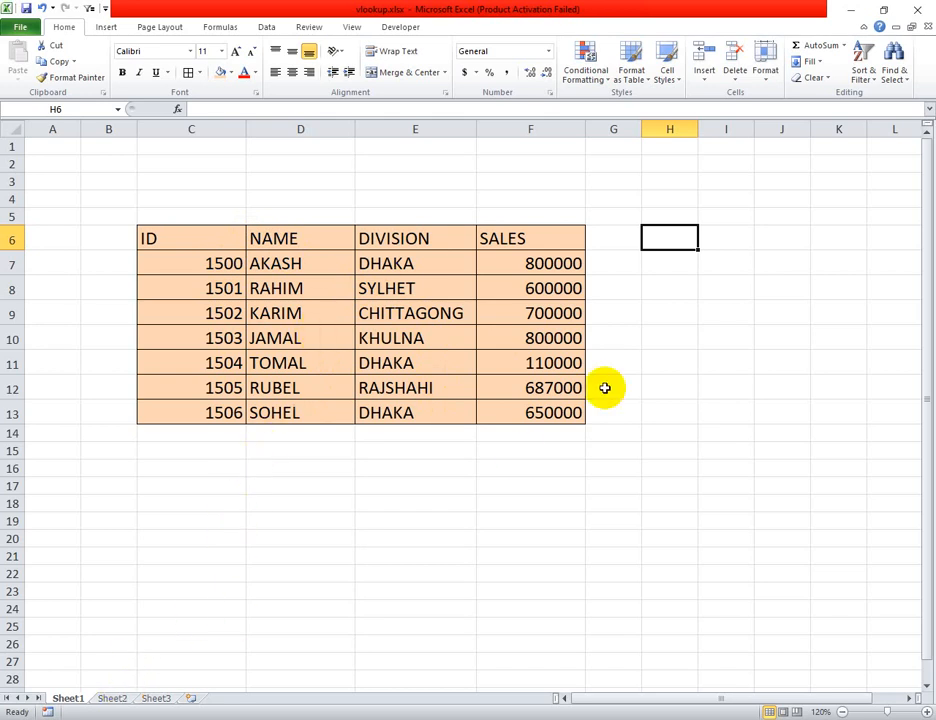
click(758, 243)
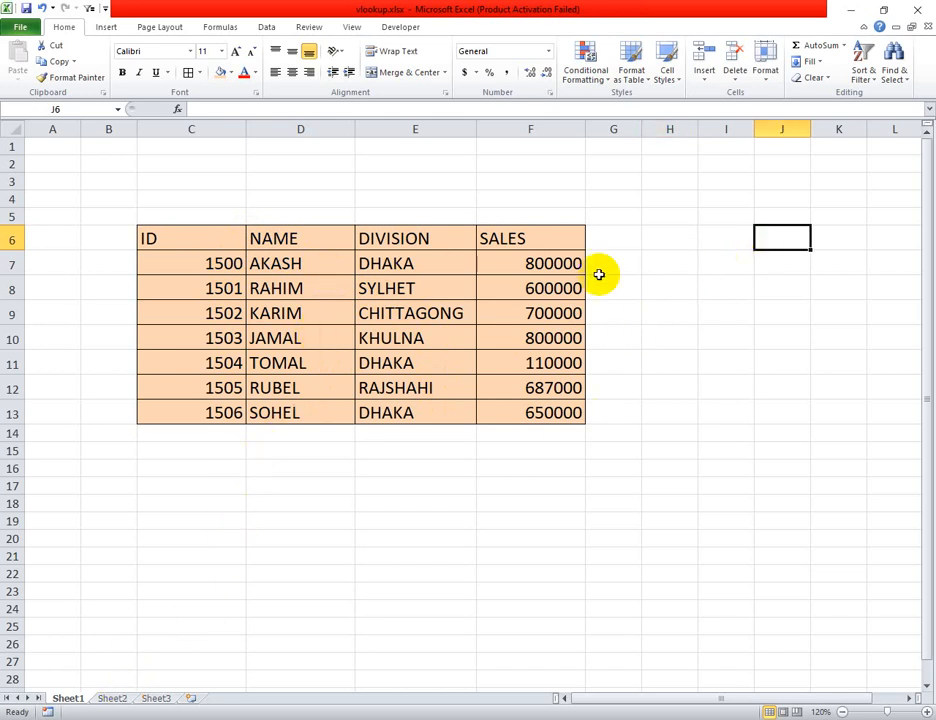
click(678, 244)
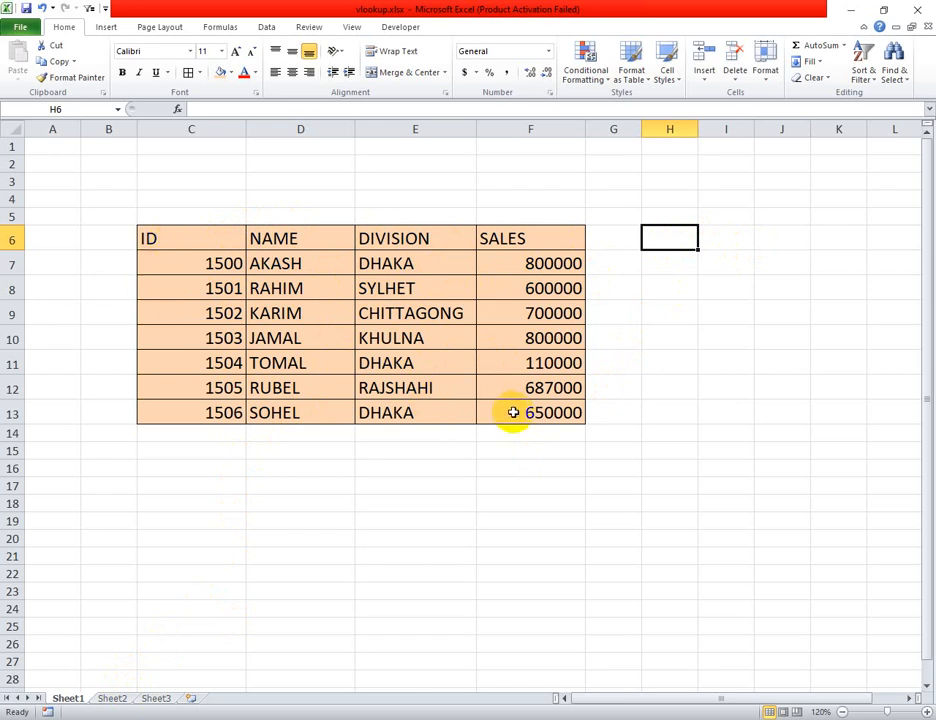
click(721, 232)
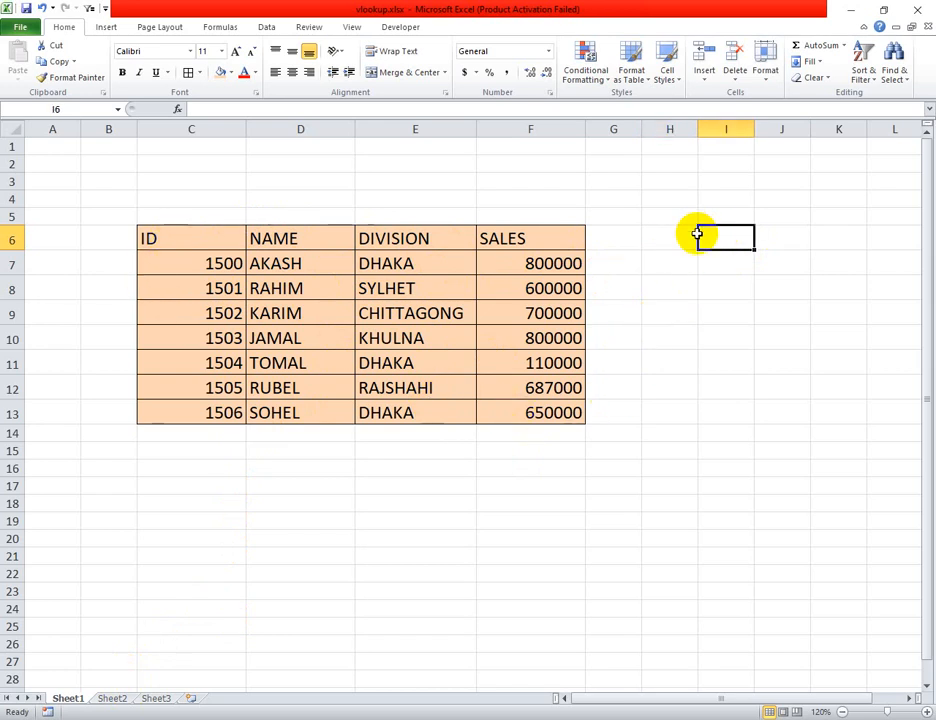
click(689, 234)
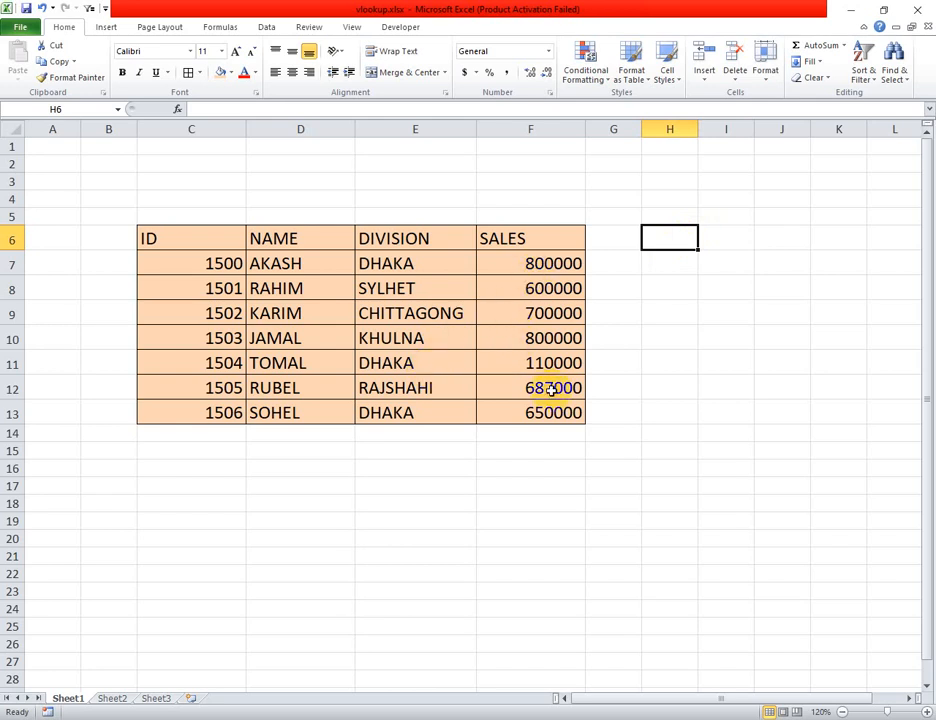
click(655, 261)
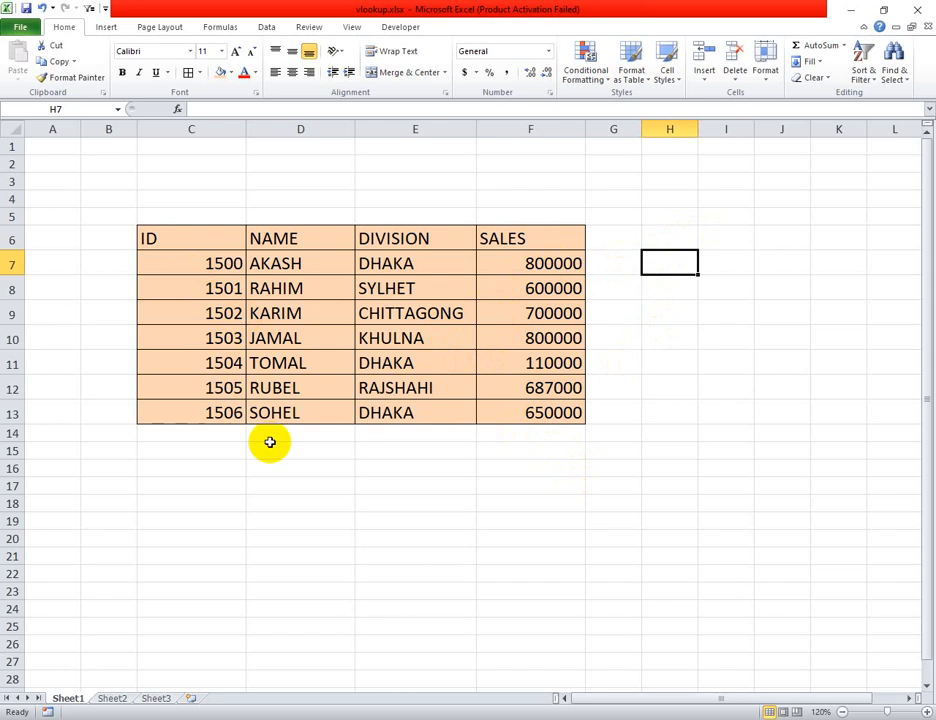
click(734, 267)
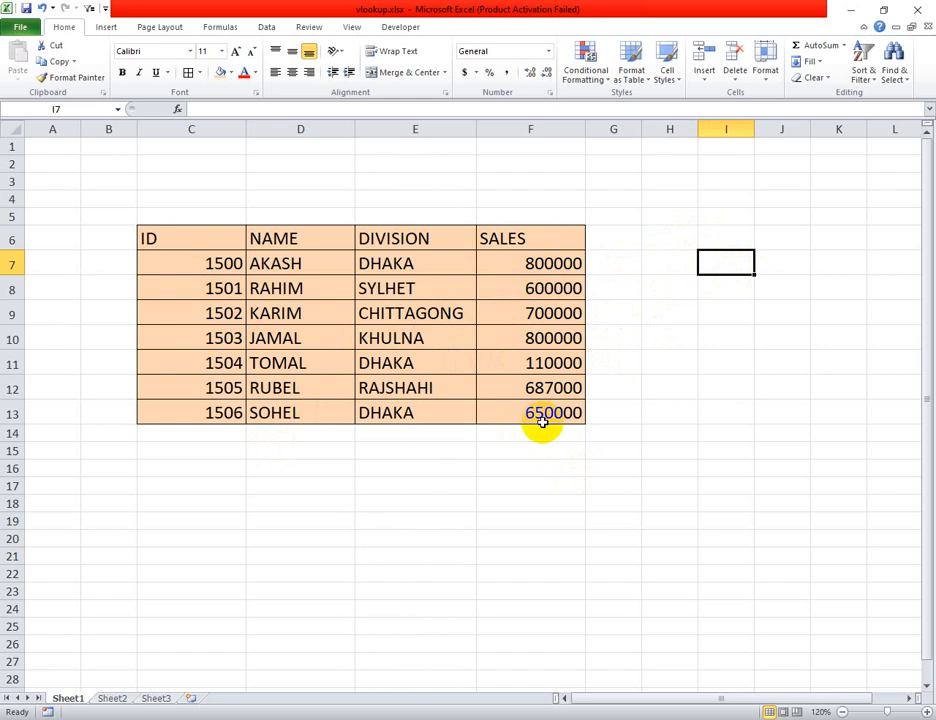
click(729, 231)
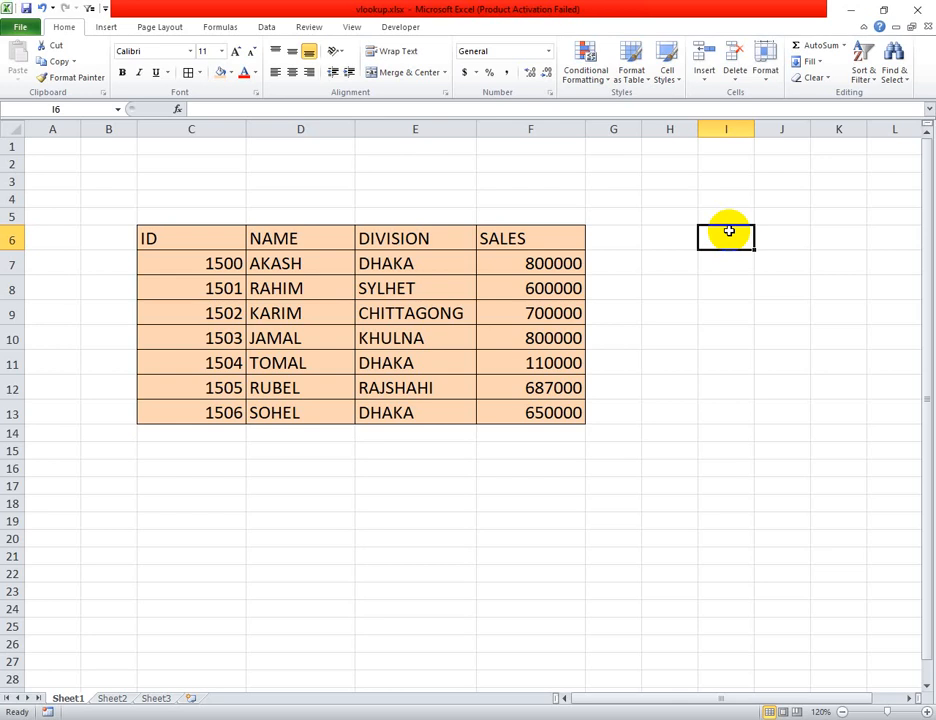
Add the headers SALES in cell J6 and ID in cell I6, and adjust the column widths to suit them.
drag(755, 131, 899, 135)
click(826, 238)
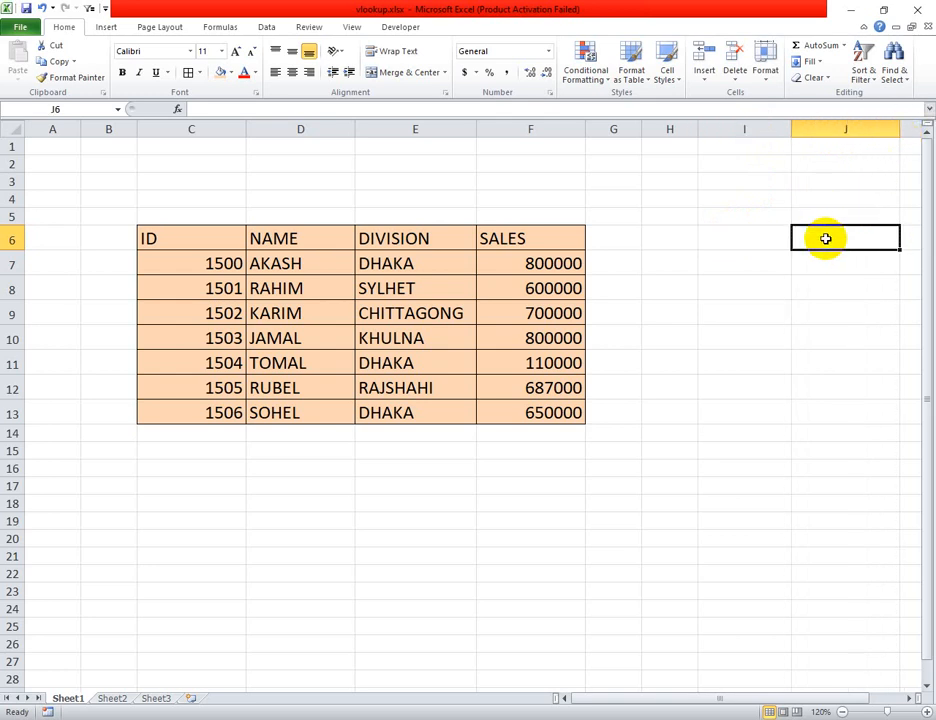
text(SSALES)
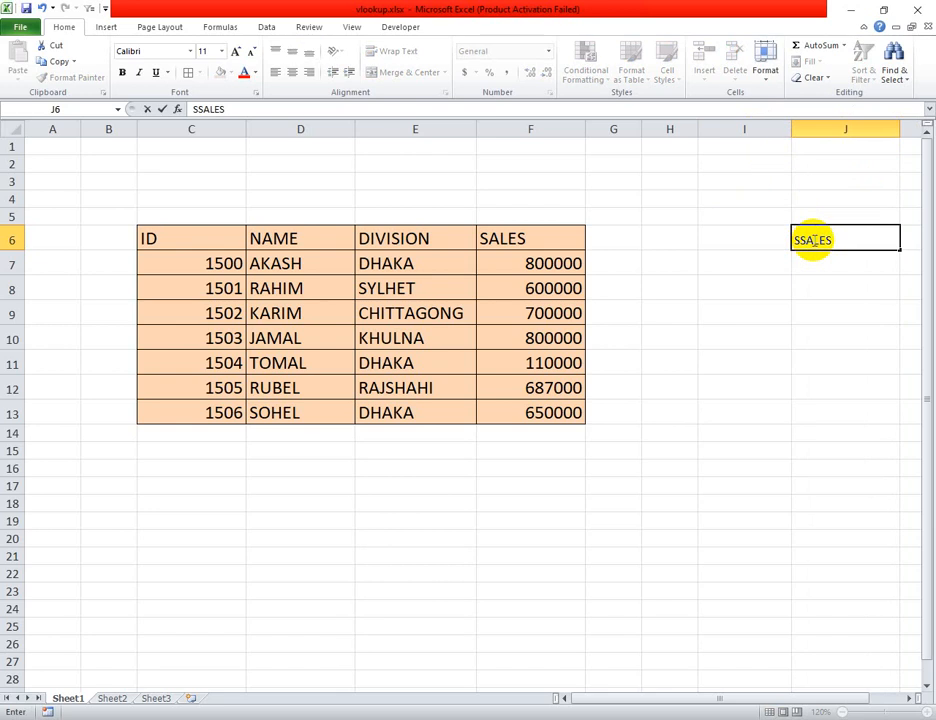
click(804, 240)
key(BackSpace)
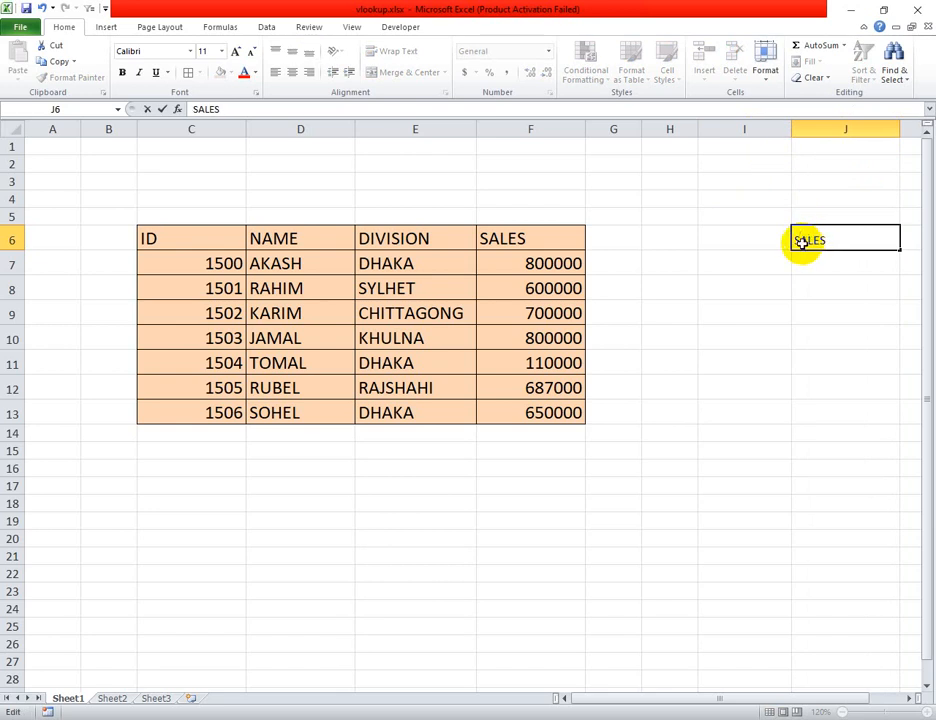
click(739, 240)
text(ID)
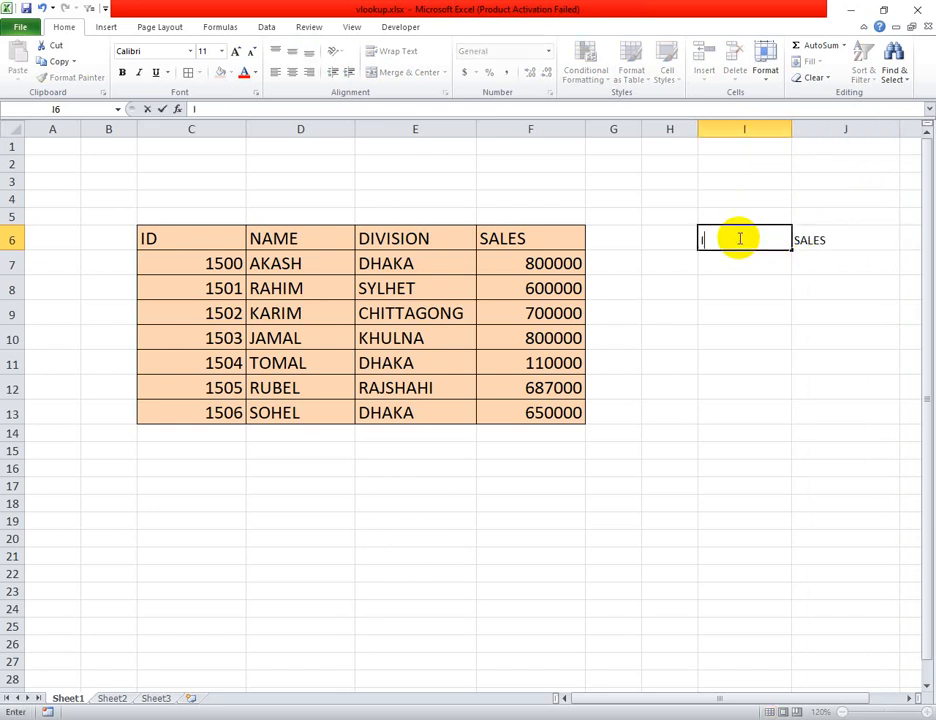
click(782, 129)
drag(790, 132, 759, 146)
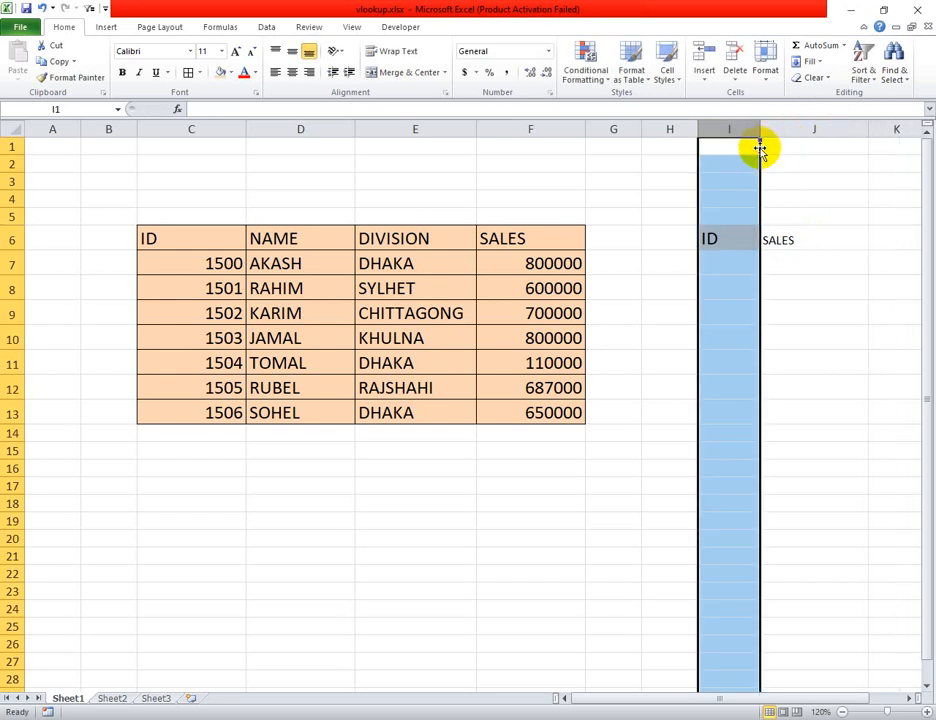
Enter the lookup IDs 1500, 1501 and 1506 in cells I7, I8 and I9.
click(727, 261)
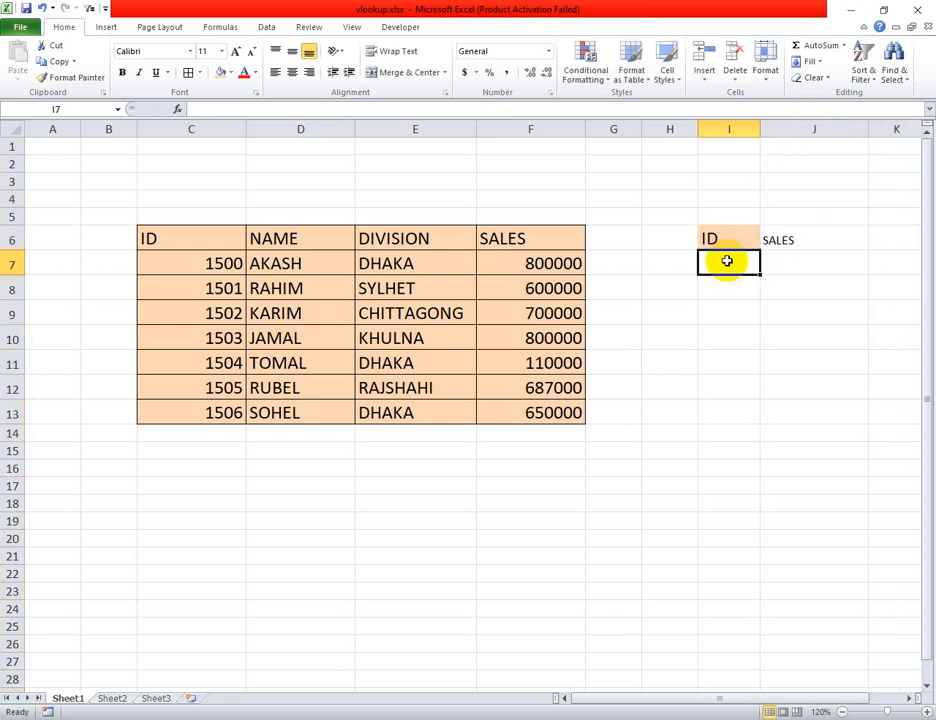
text(1500)
click(723, 286)
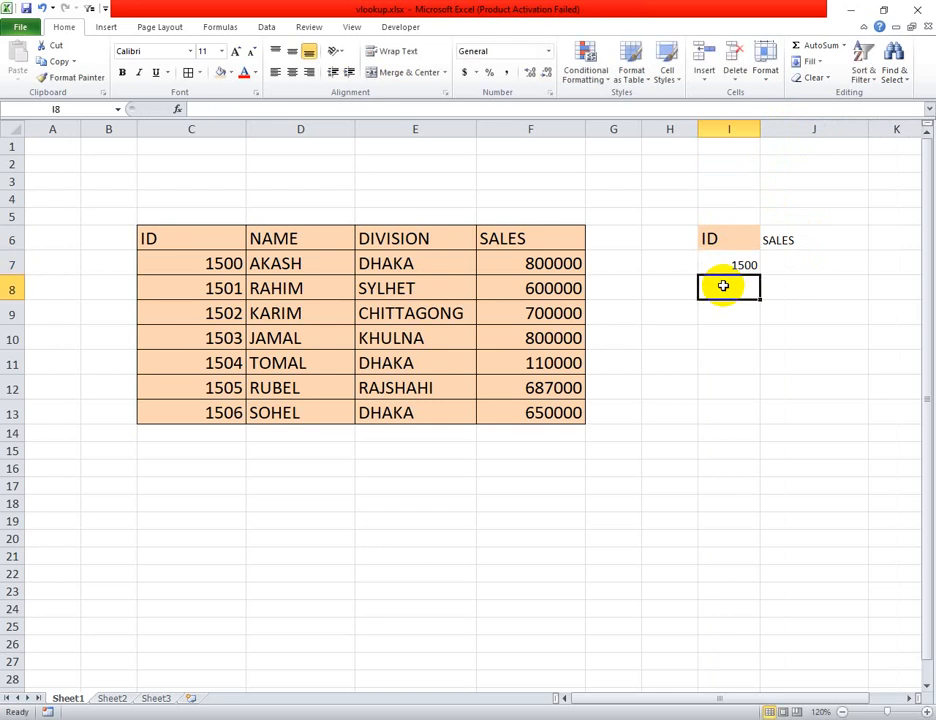
text(1501)
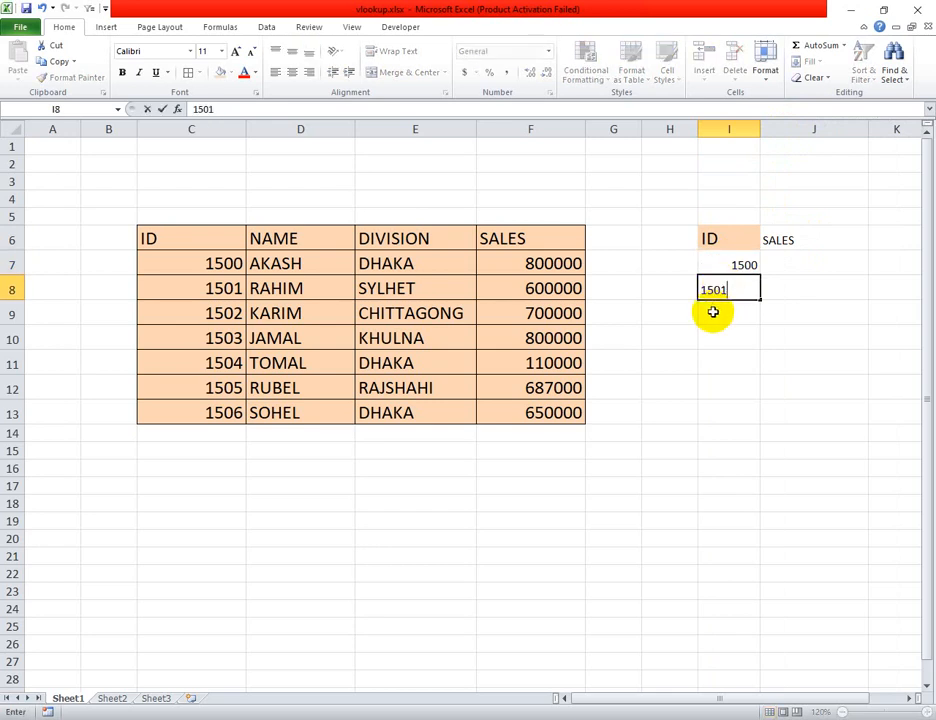
click(713, 312)
text(1)
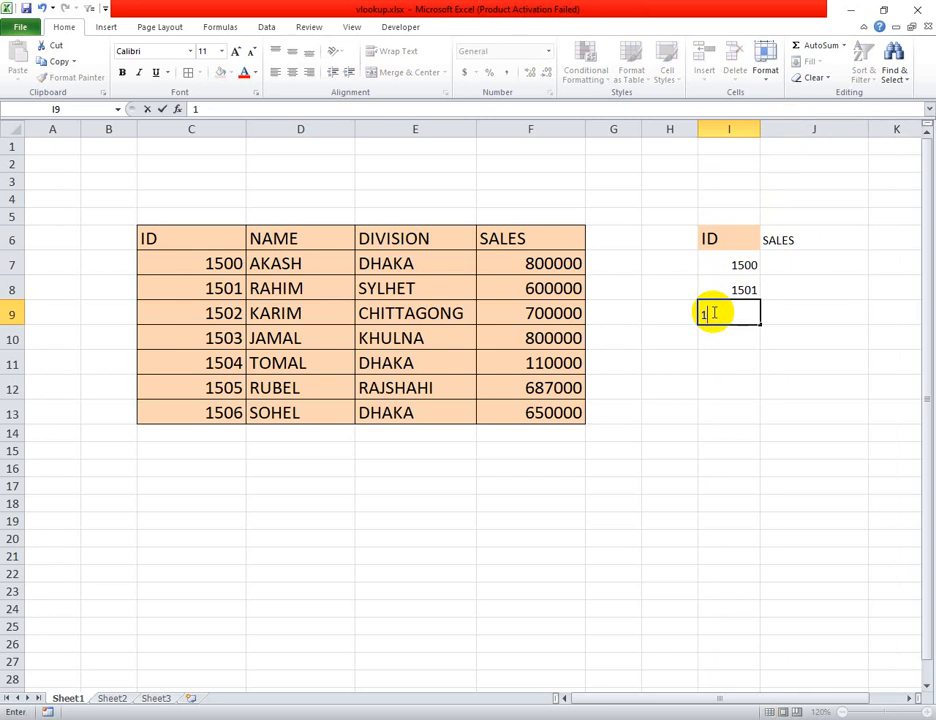
text(506)
click(785, 289)
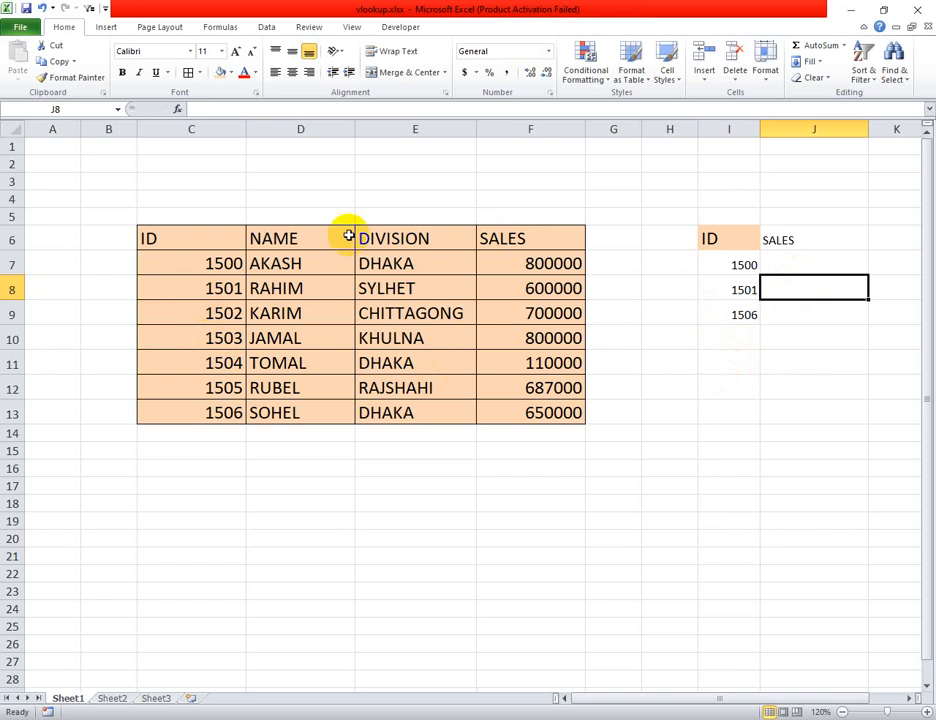
Clear the formatting of the ID header in cell I6 while keeping its text.
click(722, 250)
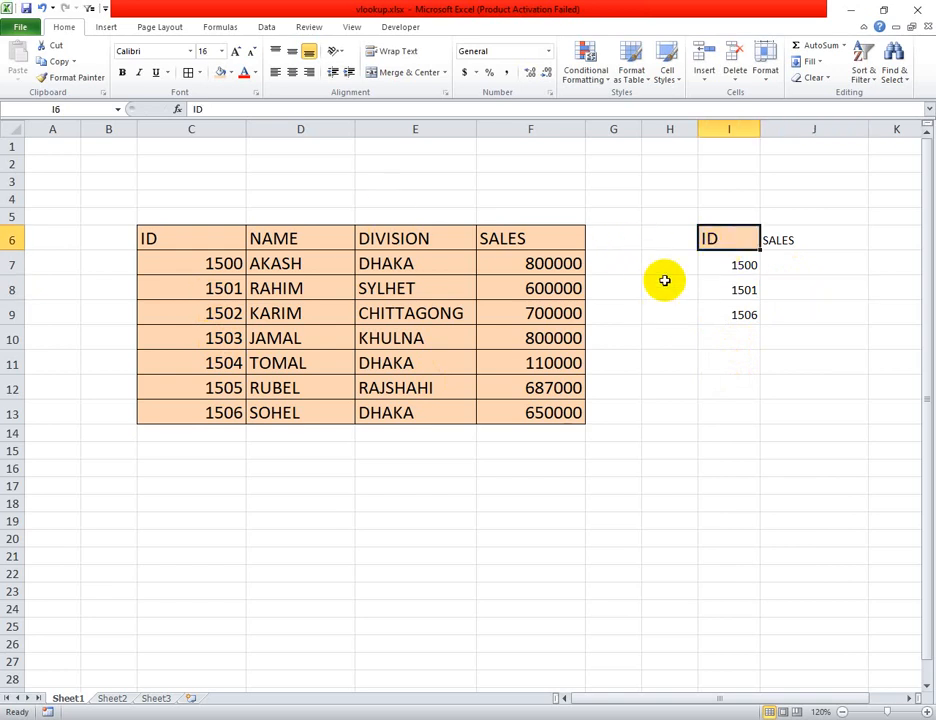
click(808, 78)
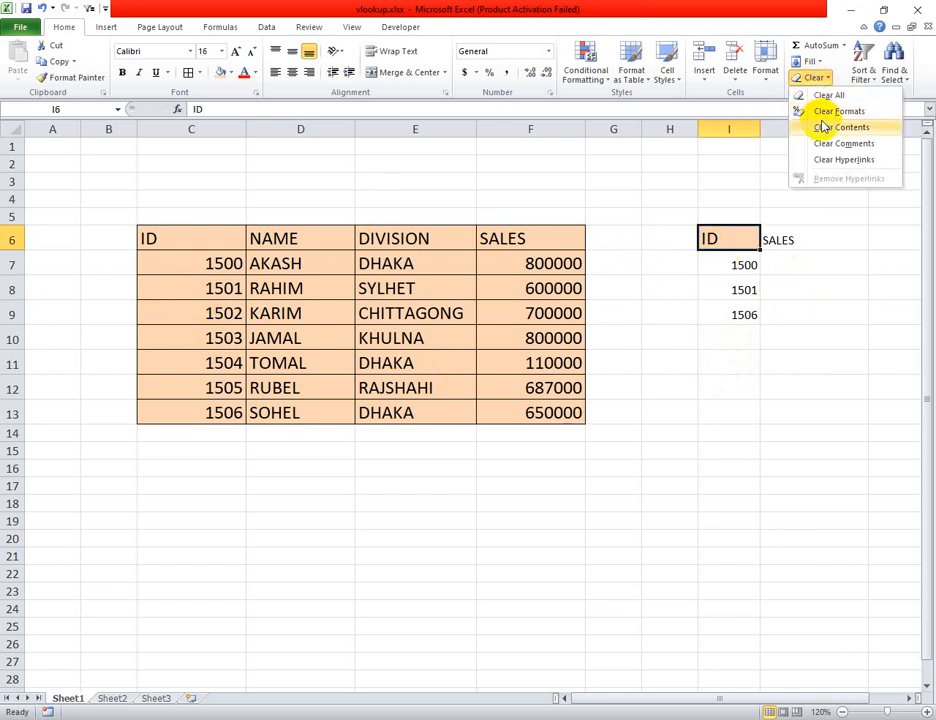
click(816, 113)
click(735, 263)
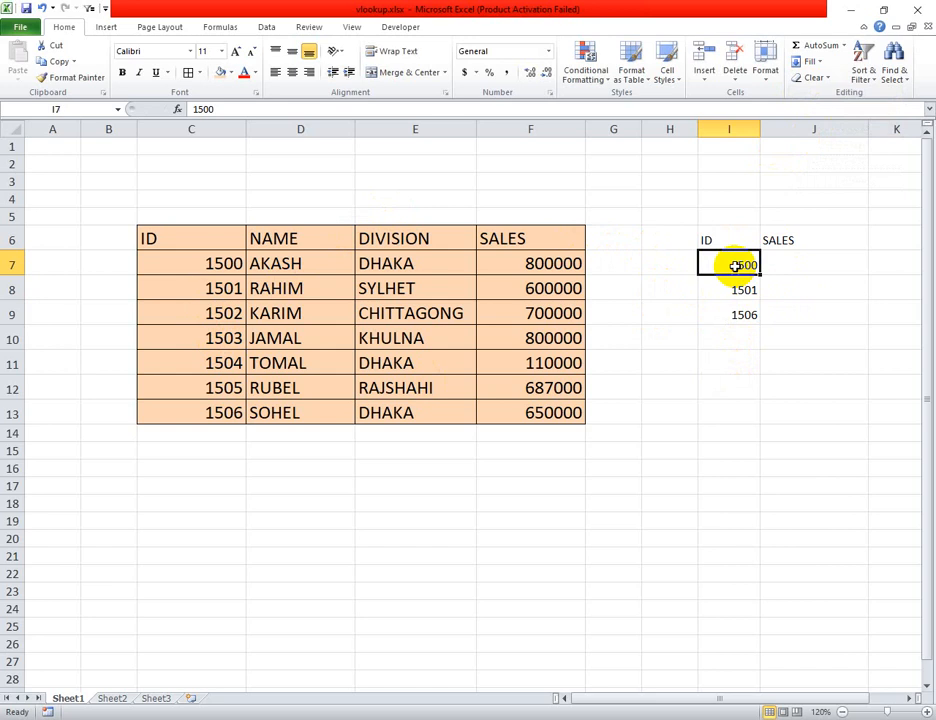
click(790, 241)
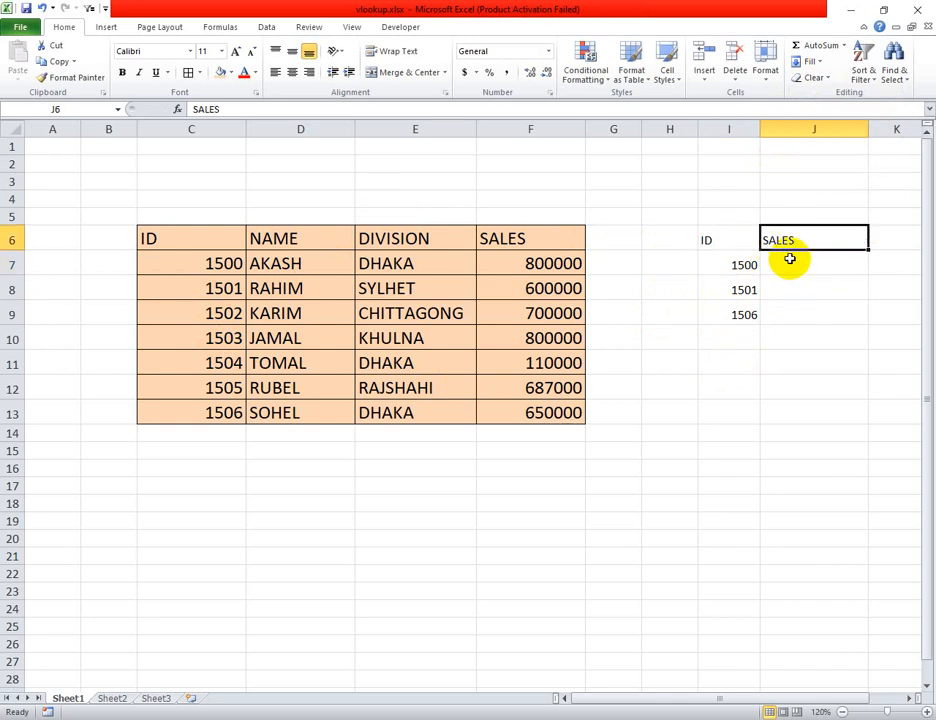
click(790, 263)
Fill the lookup table I6:J9 with the same light orange colour as the main table.
drag(731, 239, 771, 306)
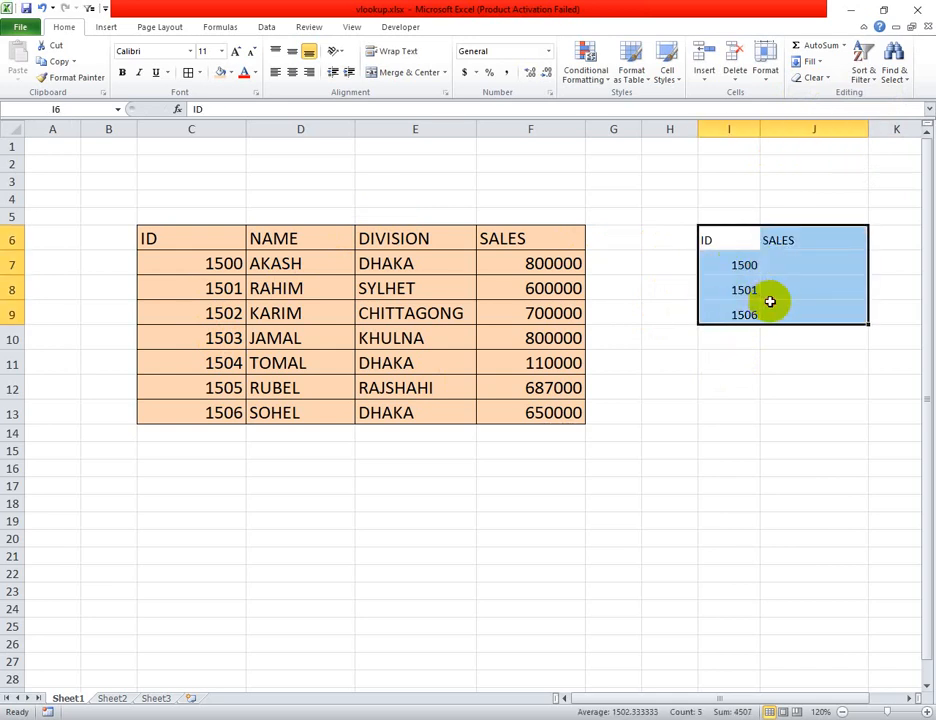
click(218, 75)
click(816, 367)
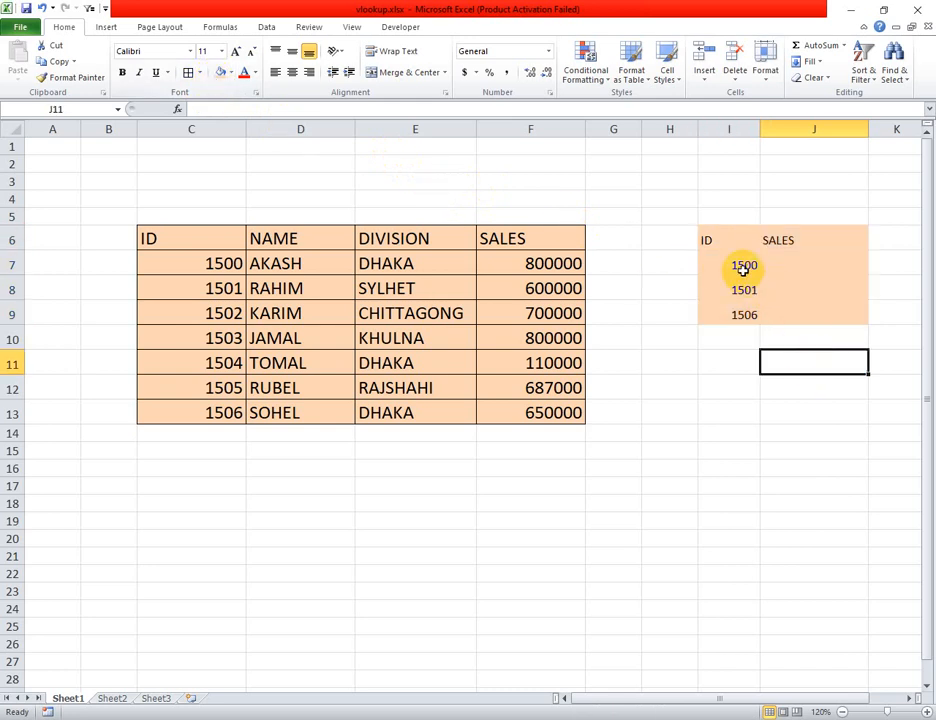
Apply all borders to the lookup table I6:J9.
click(729, 241)
drag(729, 241, 783, 308)
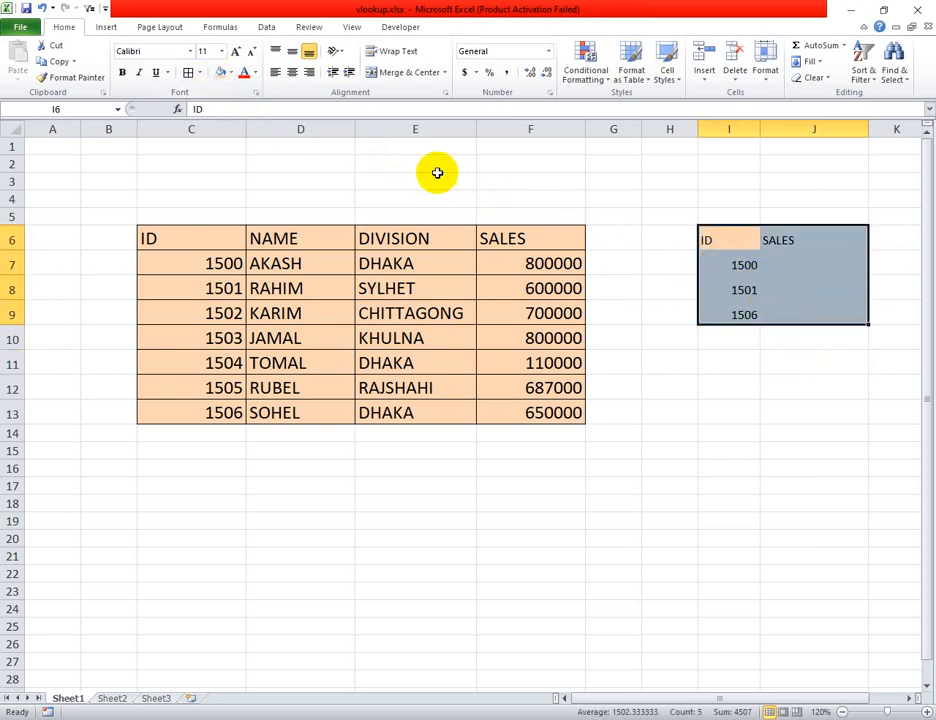
click(197, 73)
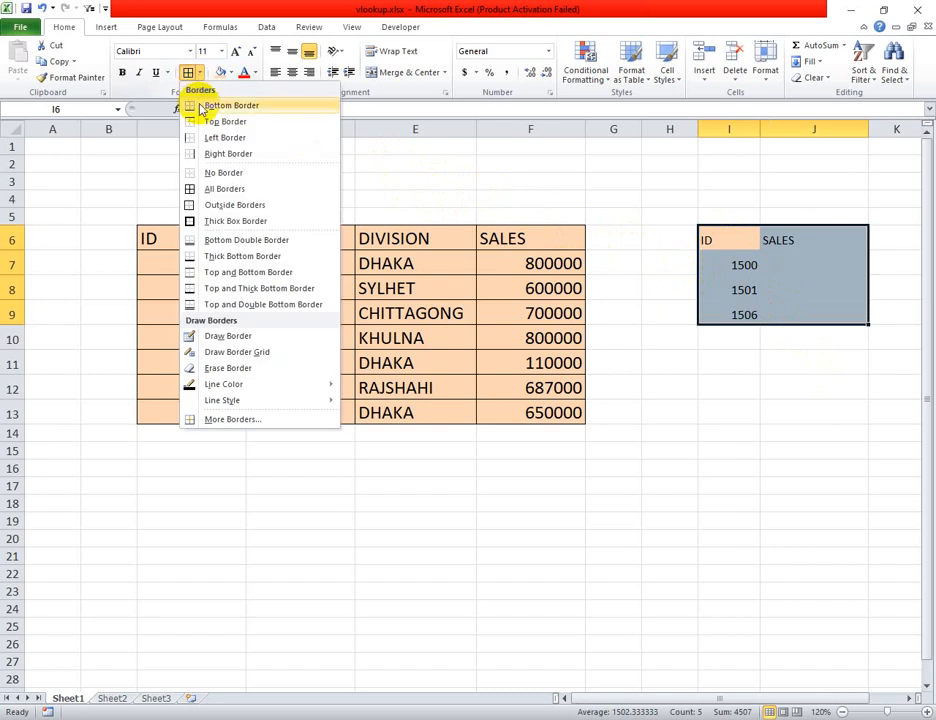
click(216, 188)
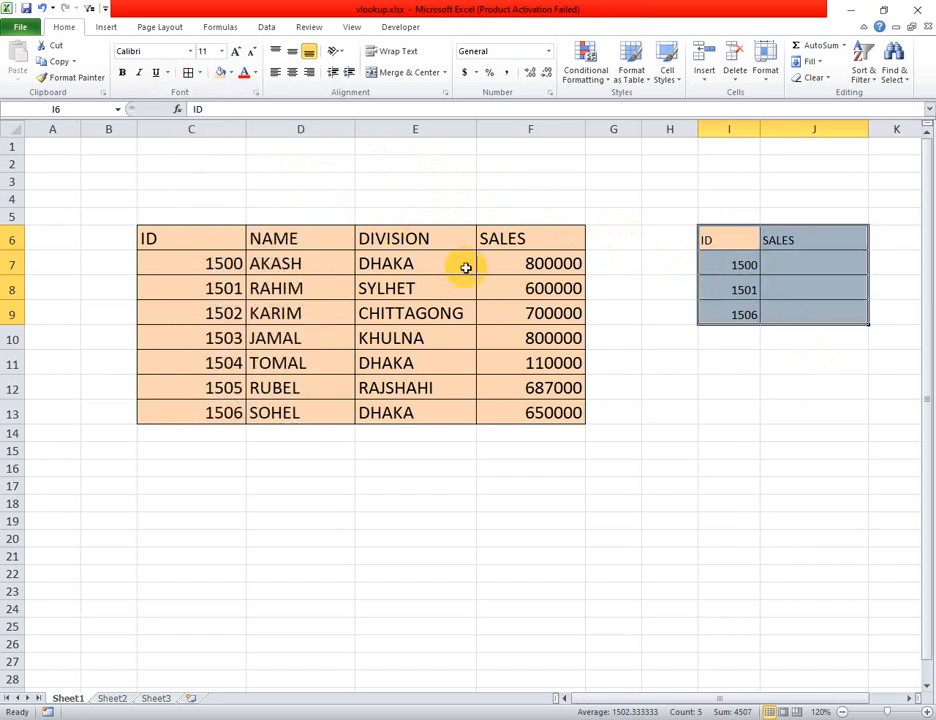
Give the lookup table I6:J9 a standard green fill and set its font size to 16.
click(229, 73)
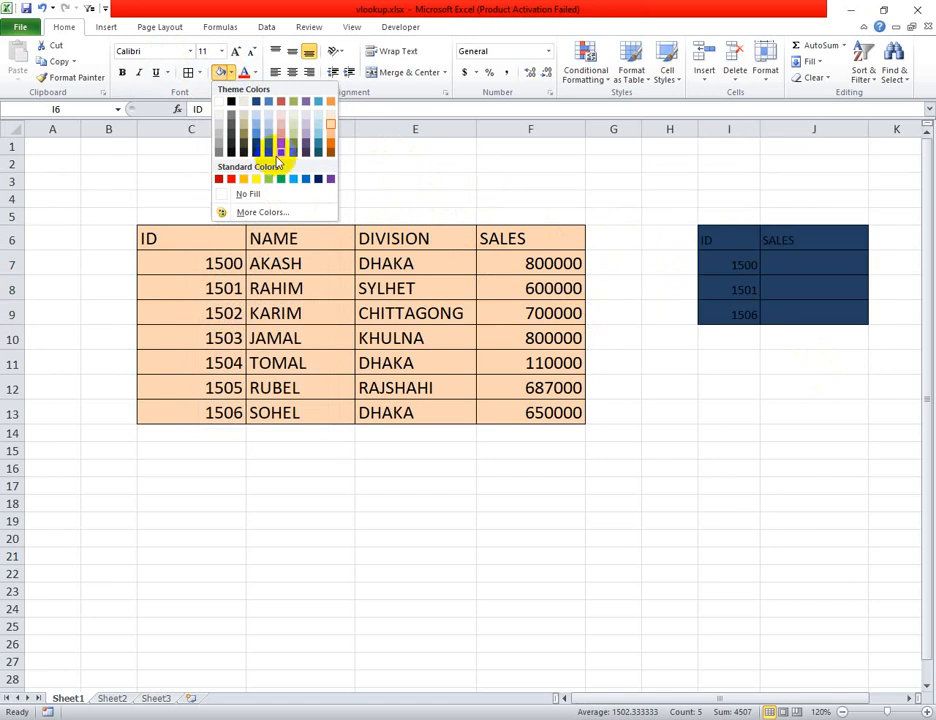
click(279, 179)
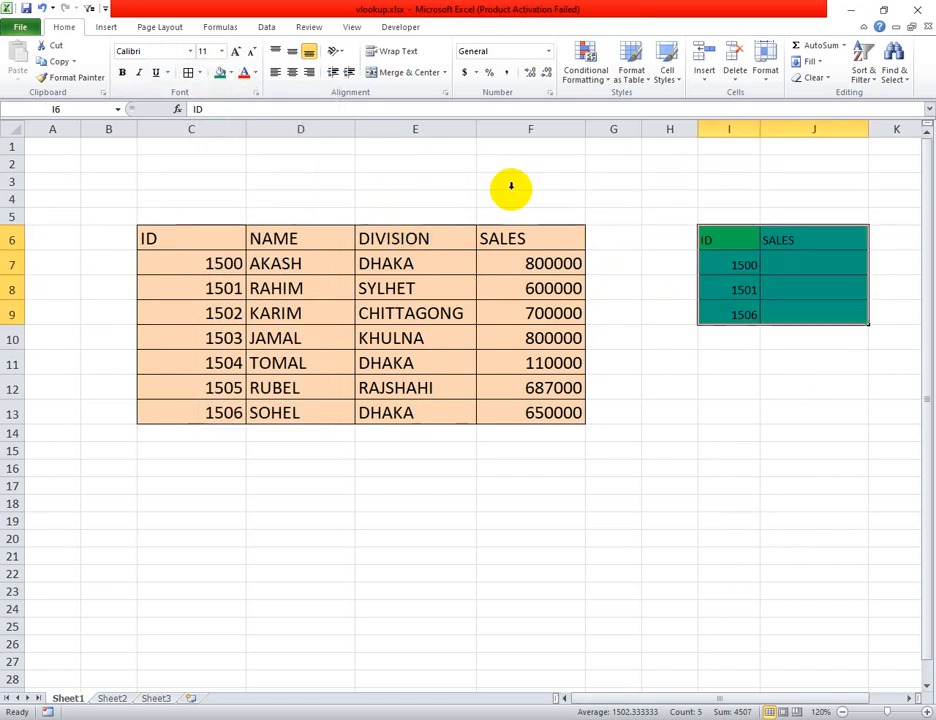
click(221, 51)
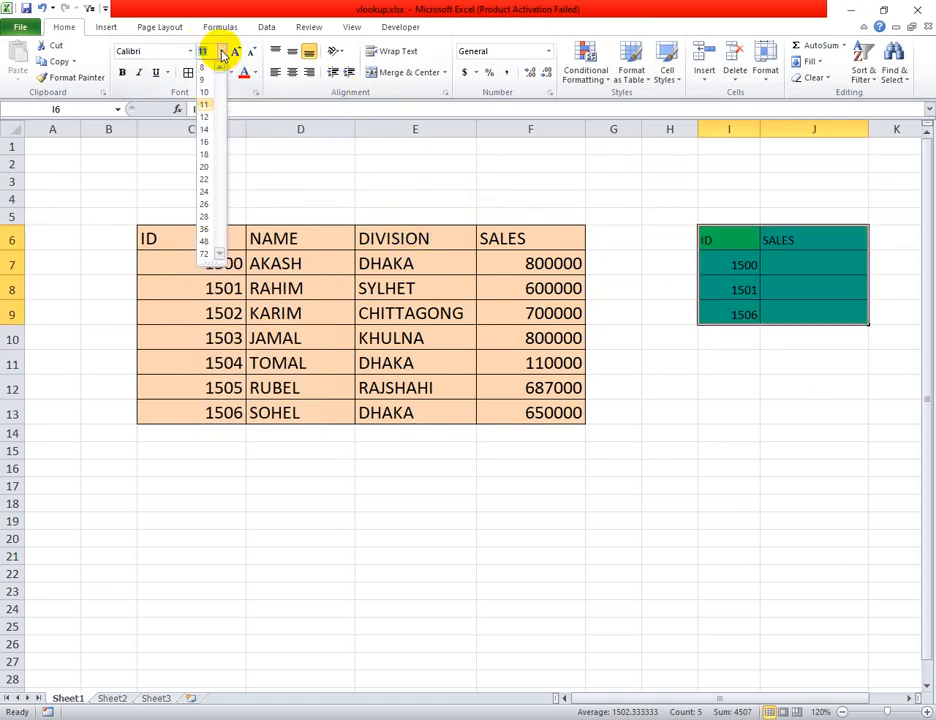
click(211, 142)
Begin a VLOOKUP formula in cell J7, the SALES cell for ID 1500.
click(783, 264)
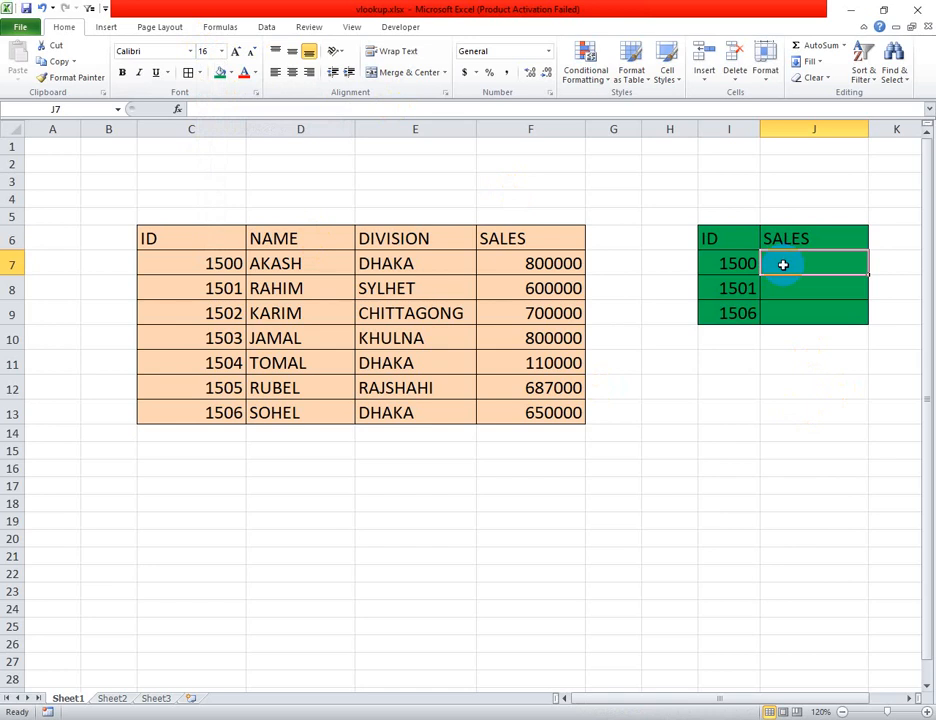
text(=)
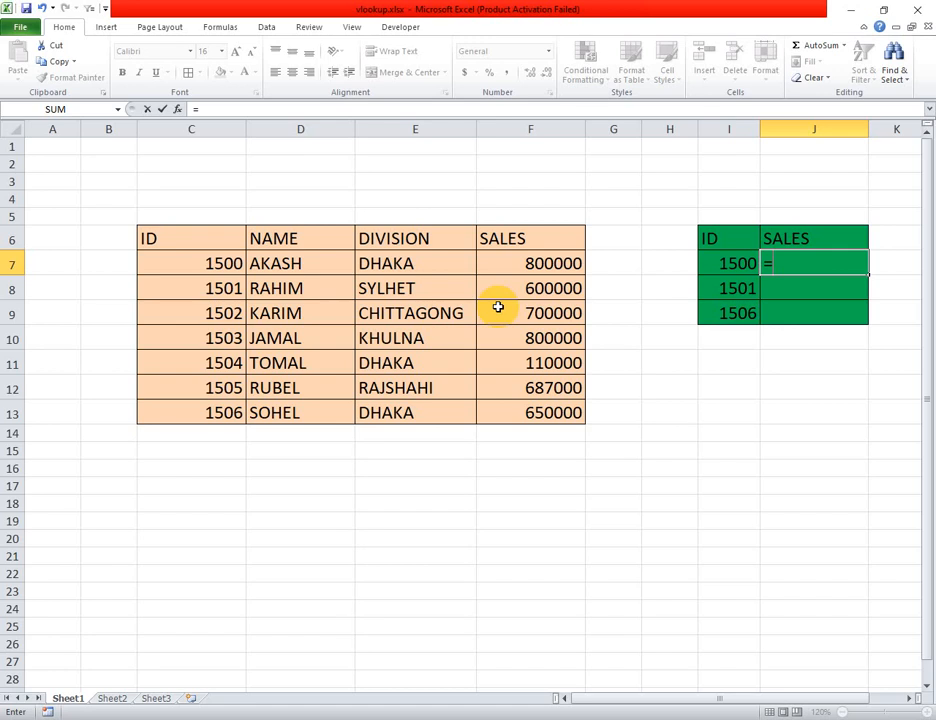
text(VL)
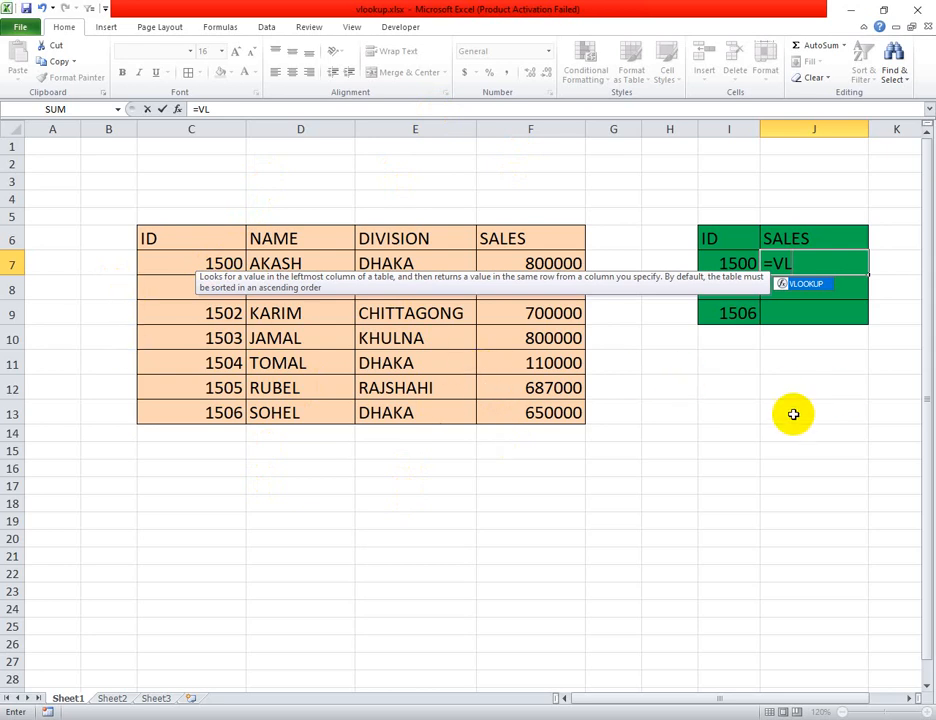
double_click(803, 286)
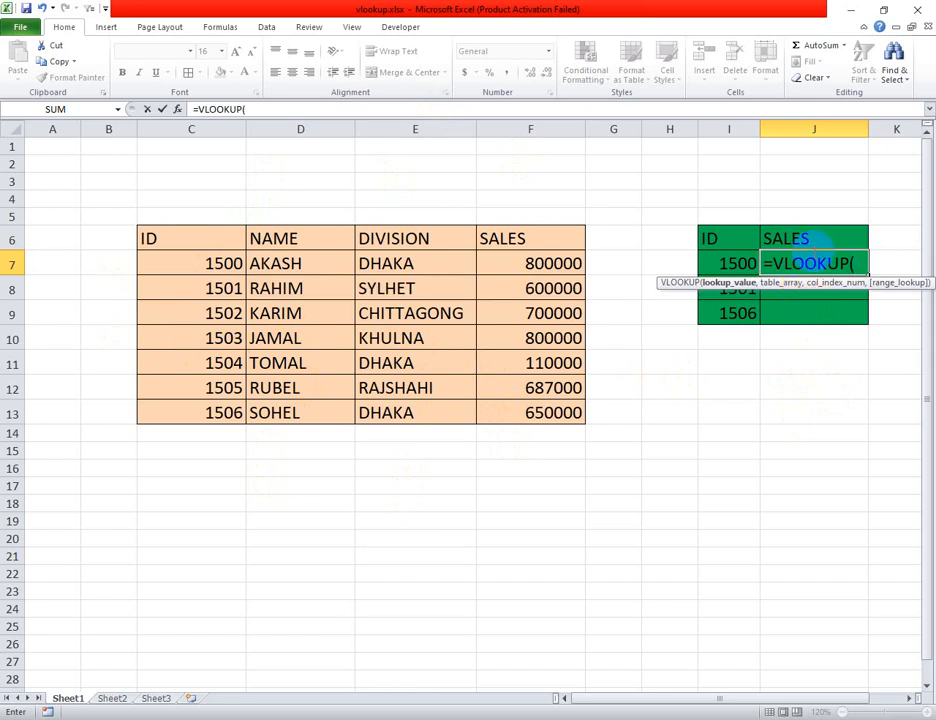
click(691, 131)
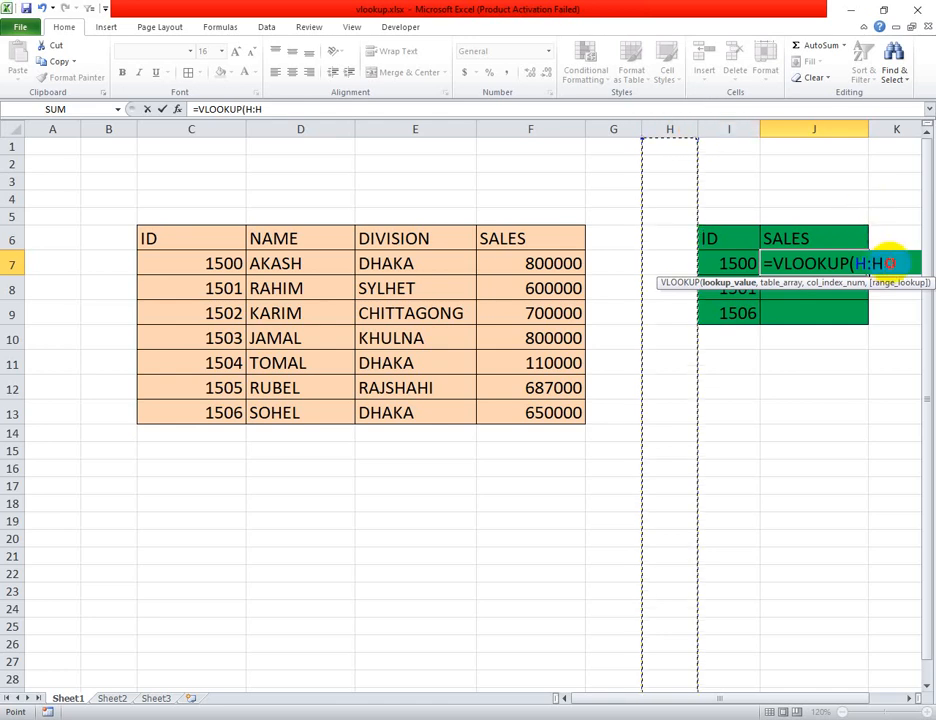
drag(894, 259, 862, 262)
key(BackSpace)
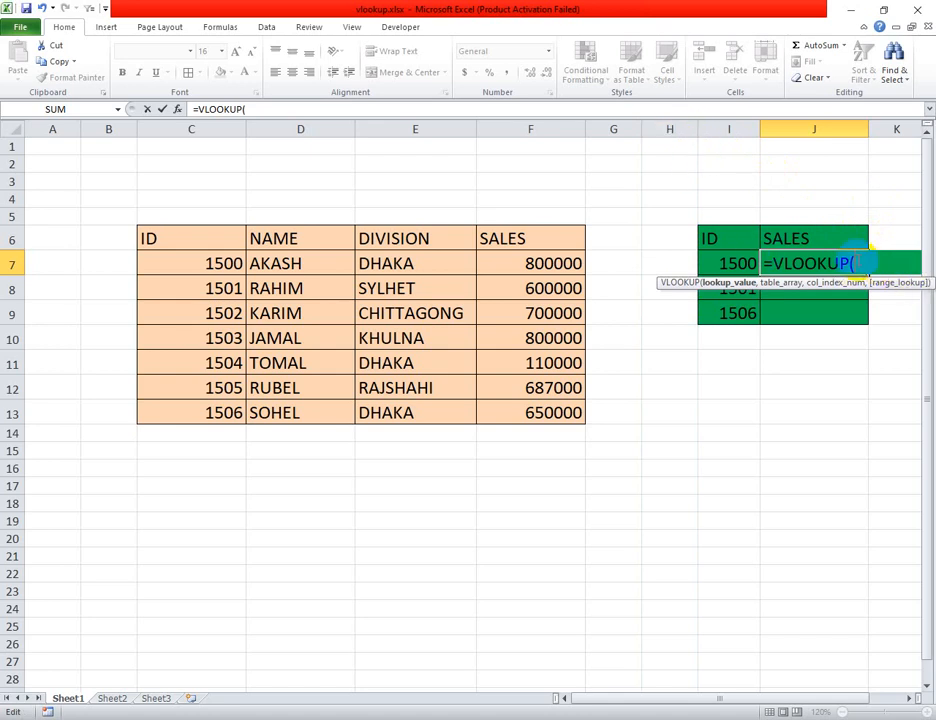
Complete the VLOOKUP in J7 with lookup value I7, table array C6:F13 and column index 4.
click(740, 260)
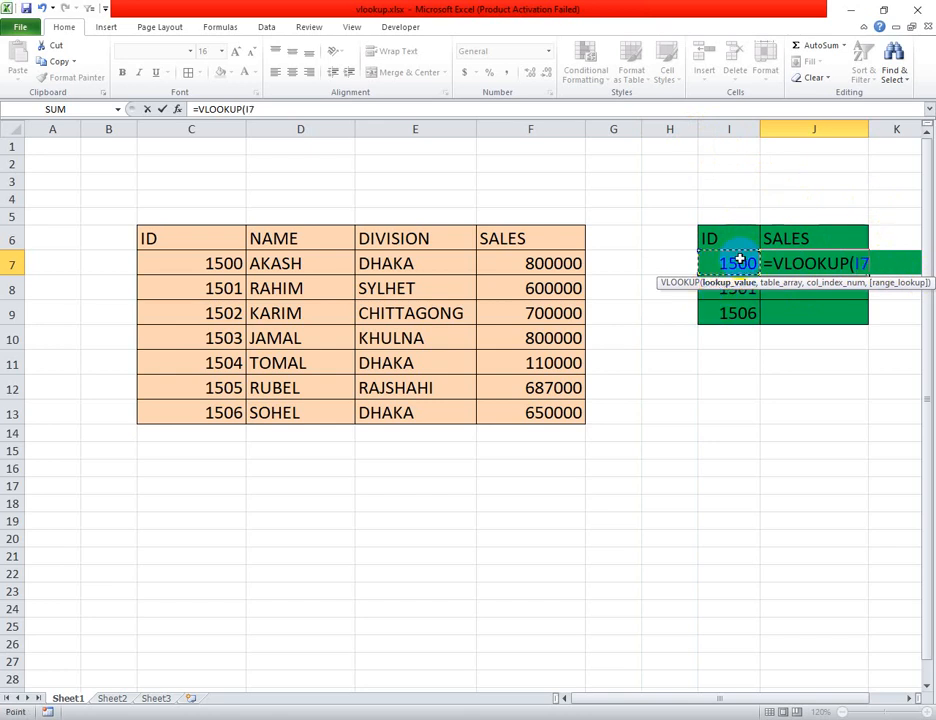
text(,)
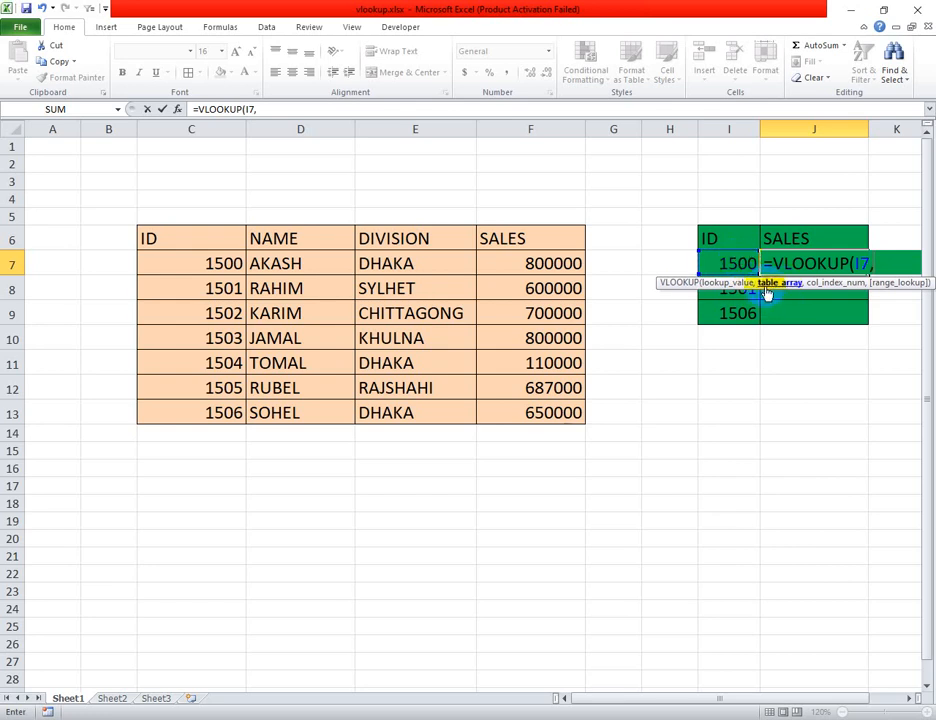
drag(226, 236, 531, 413)
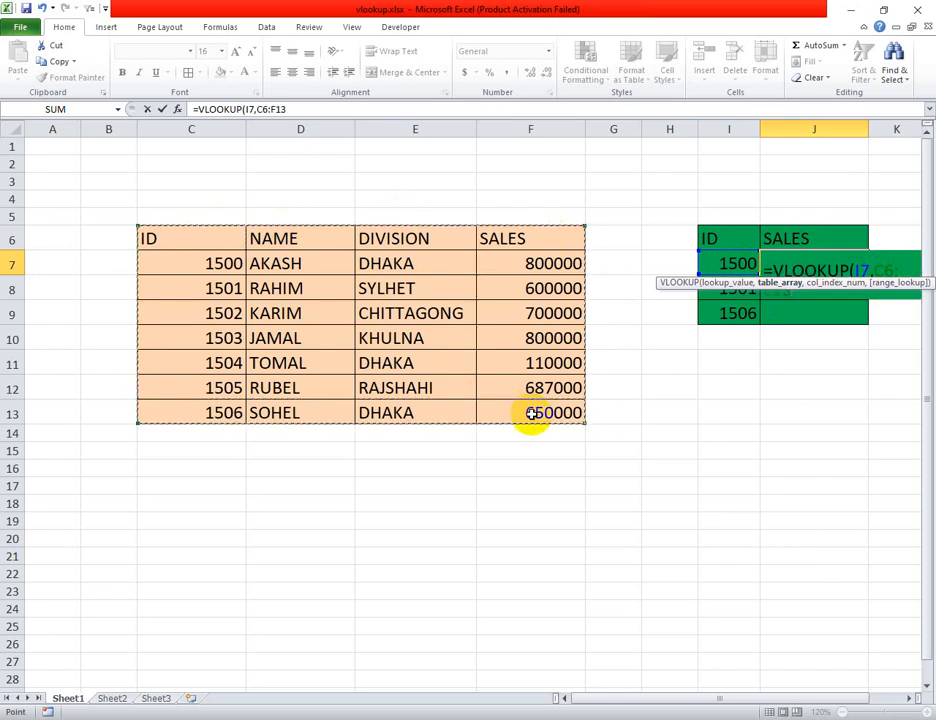
text(,)
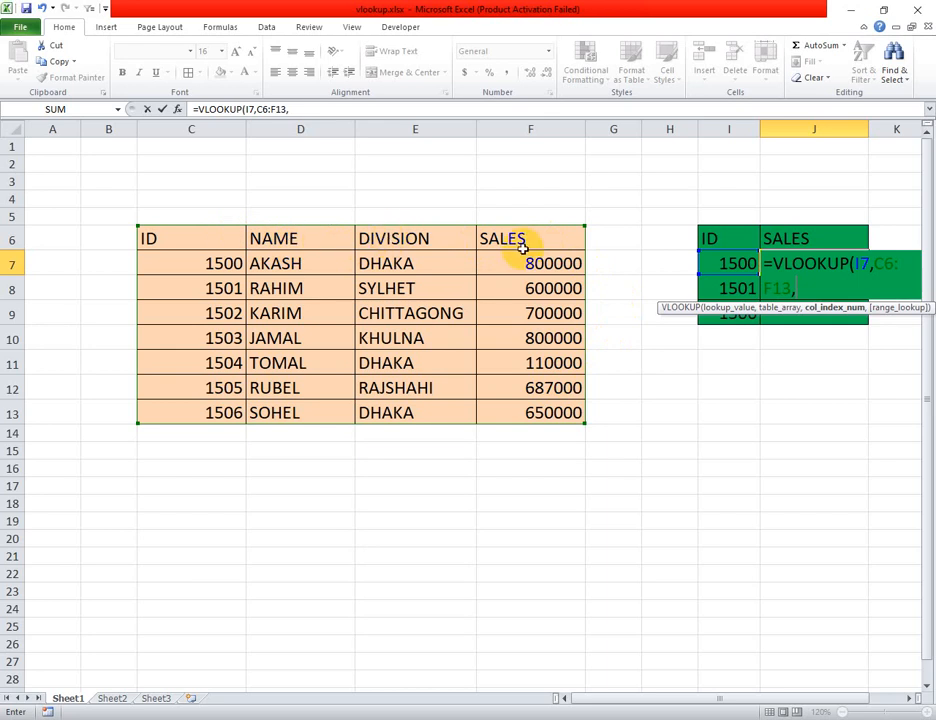
text(40)
key(BackSpace)
text())
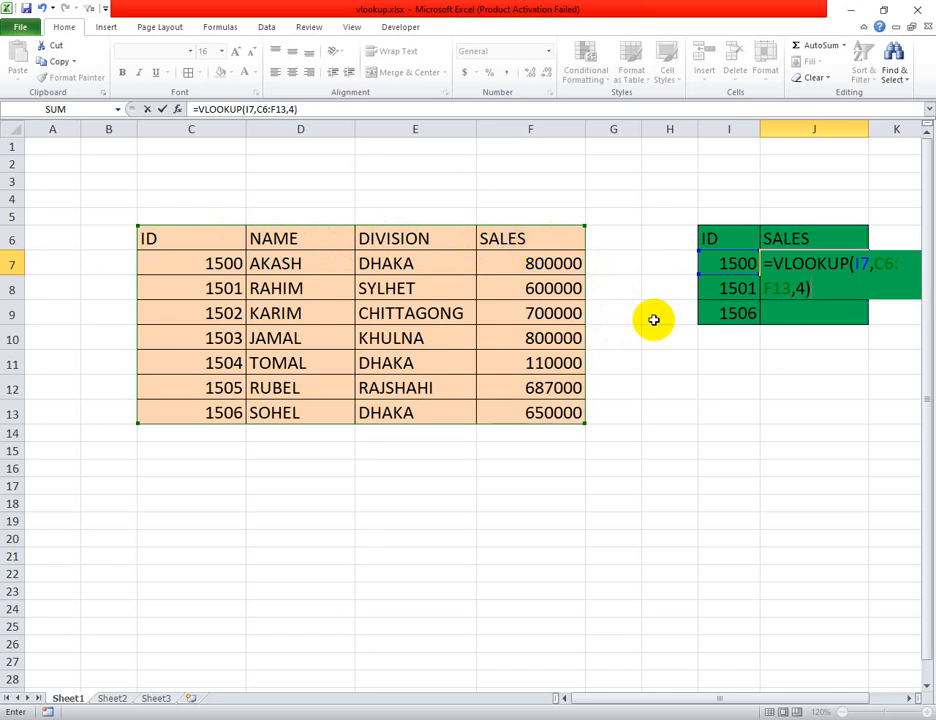
key(Return)
click(799, 278)
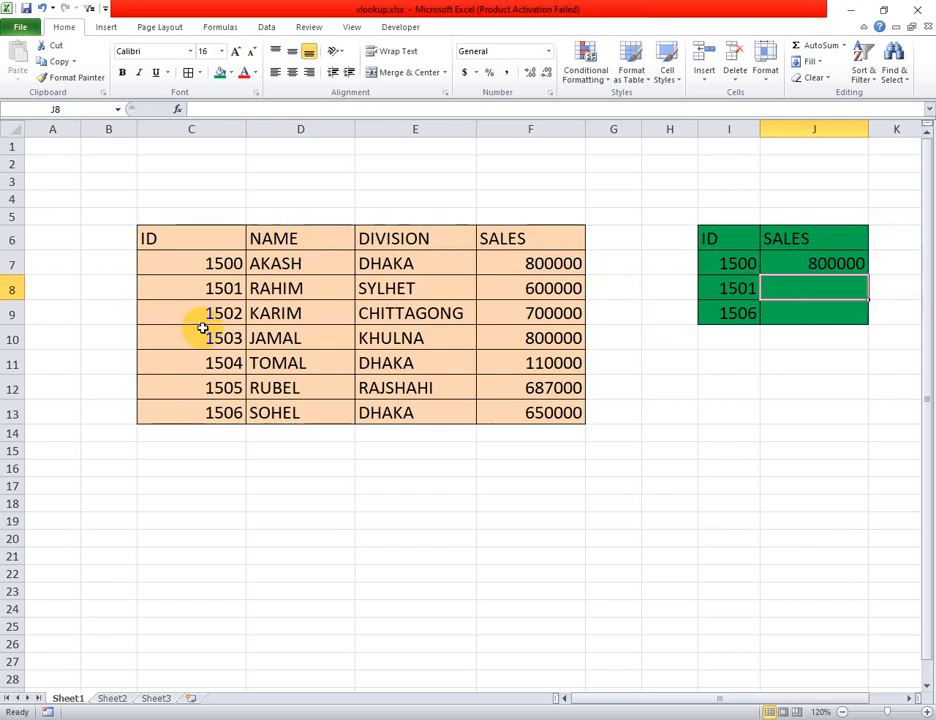
Fill the VLOOKUP formula from J7 down through J9 for the remaining IDs.
click(812, 265)
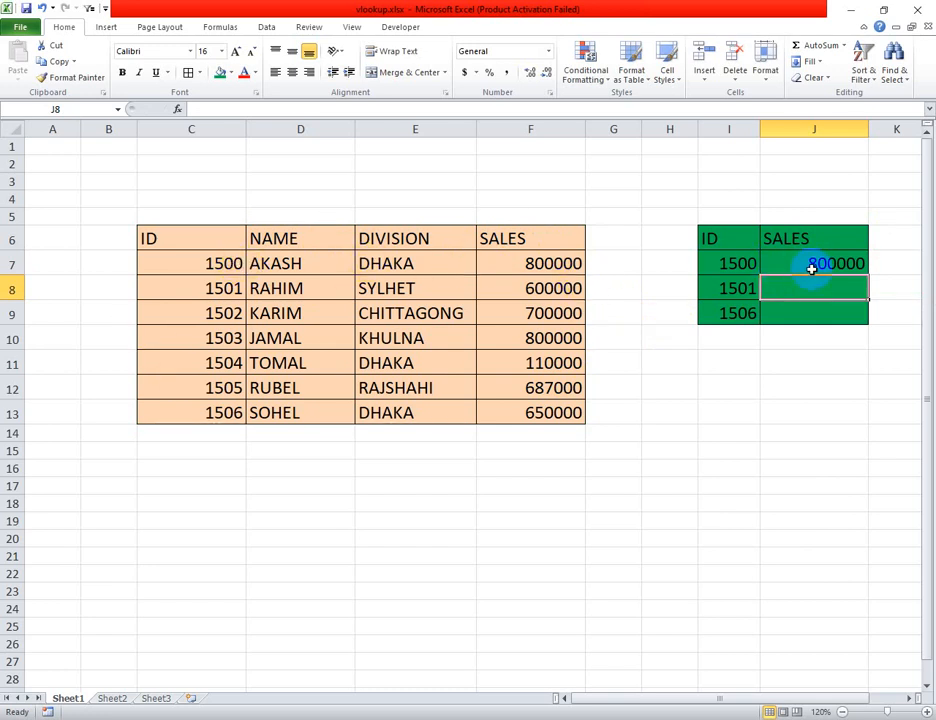
drag(867, 275, 868, 316)
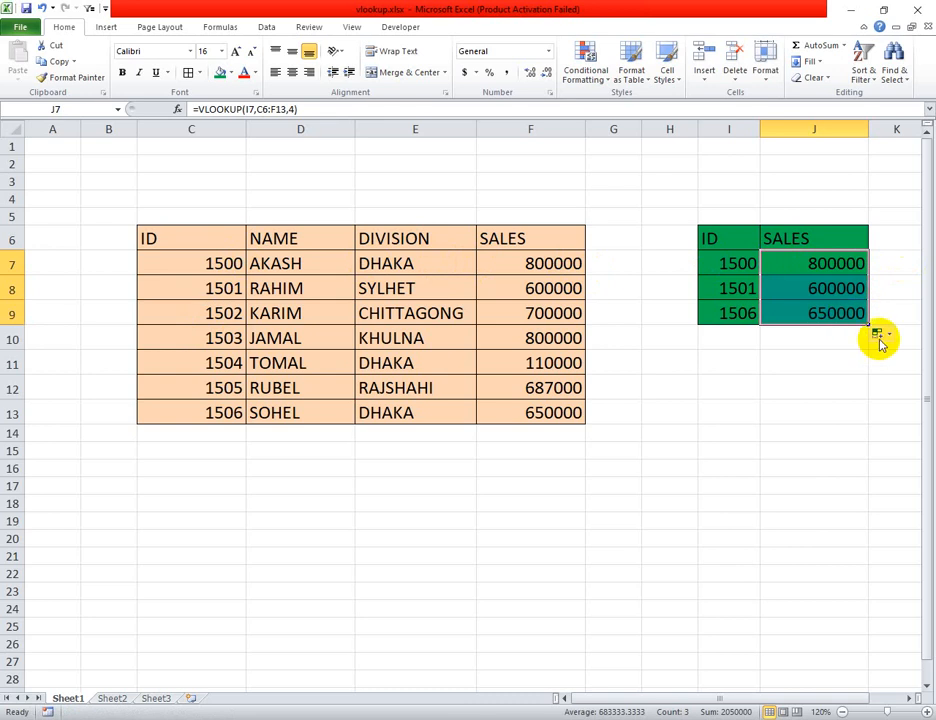
click(834, 266)
click(832, 288)
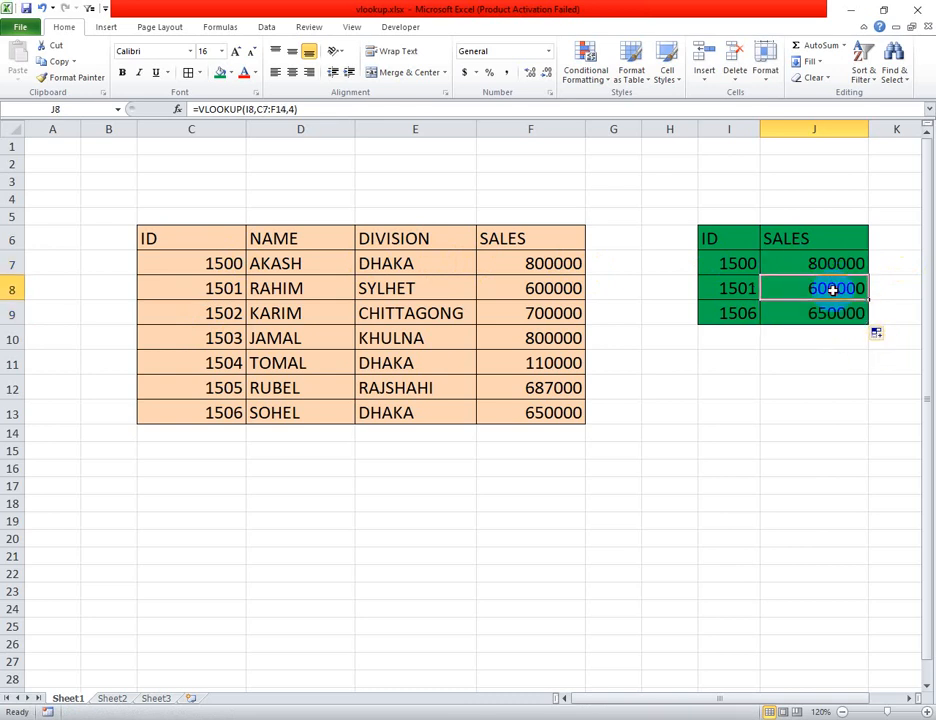
click(842, 267)
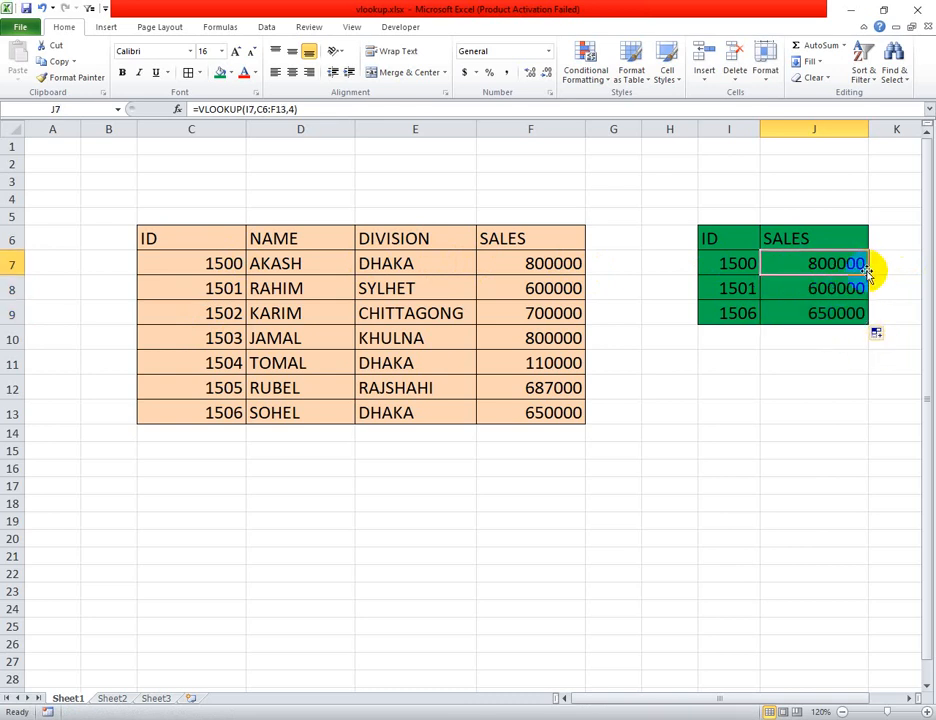
drag(867, 273, 867, 272)
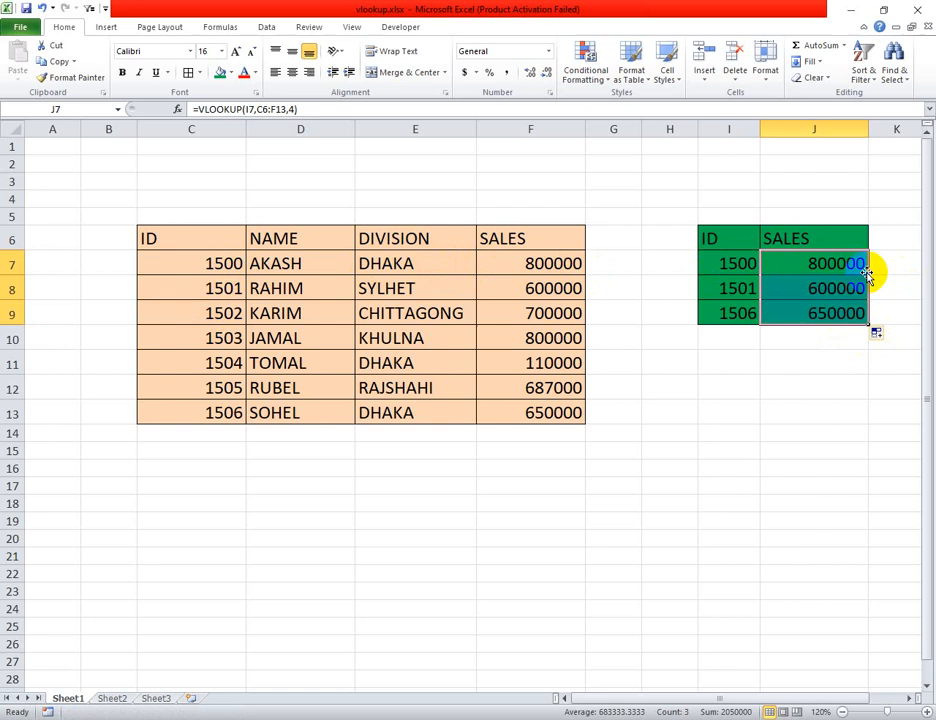
click(806, 345)
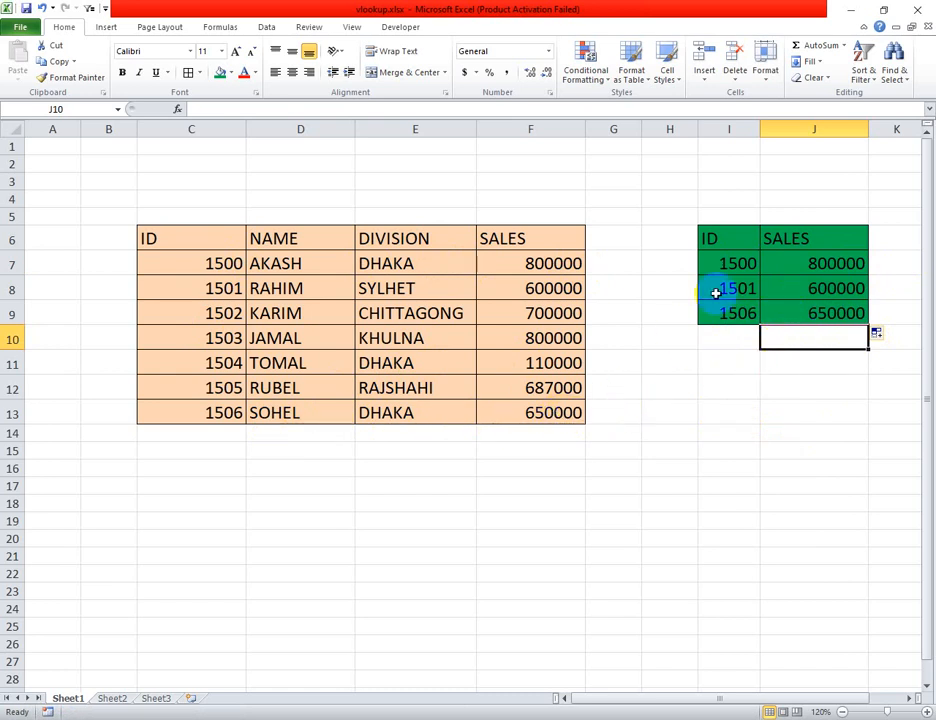
click(818, 262)
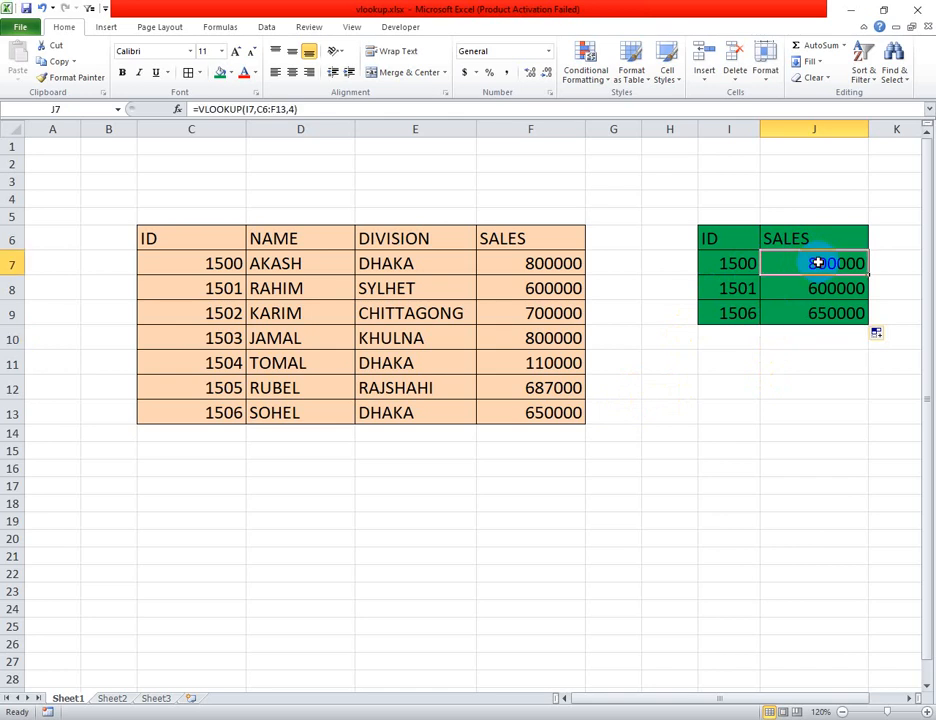
double_click(870, 278)
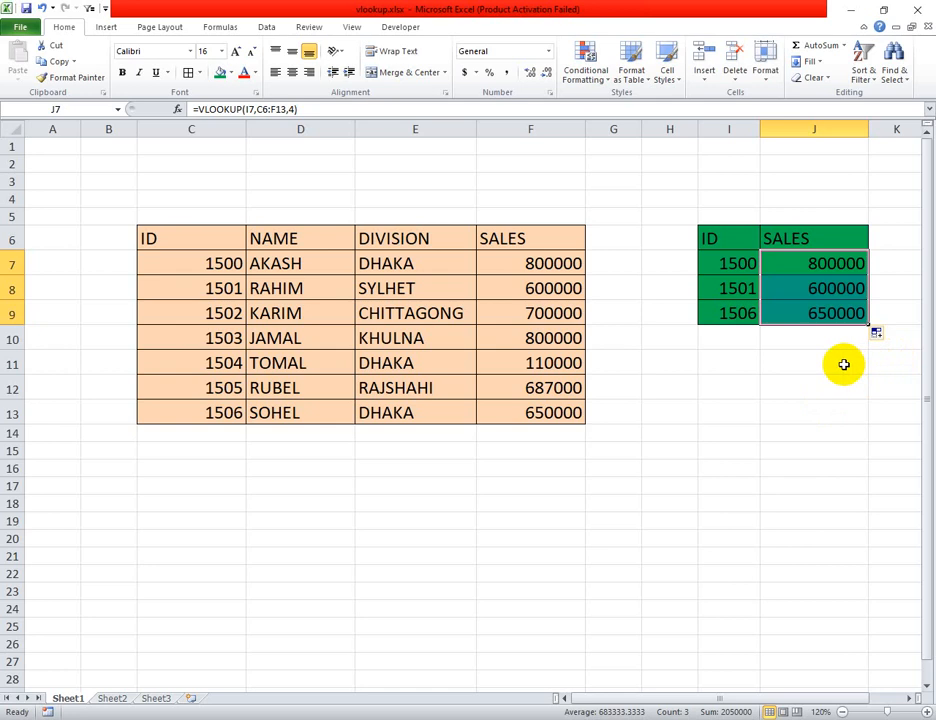
click(789, 384)
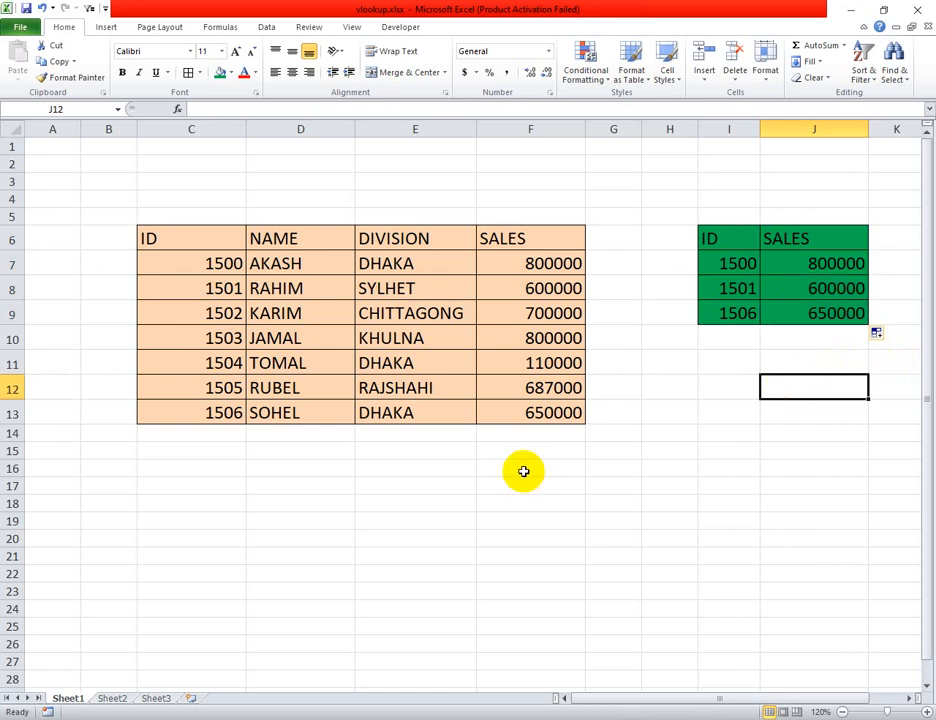
click(494, 486)
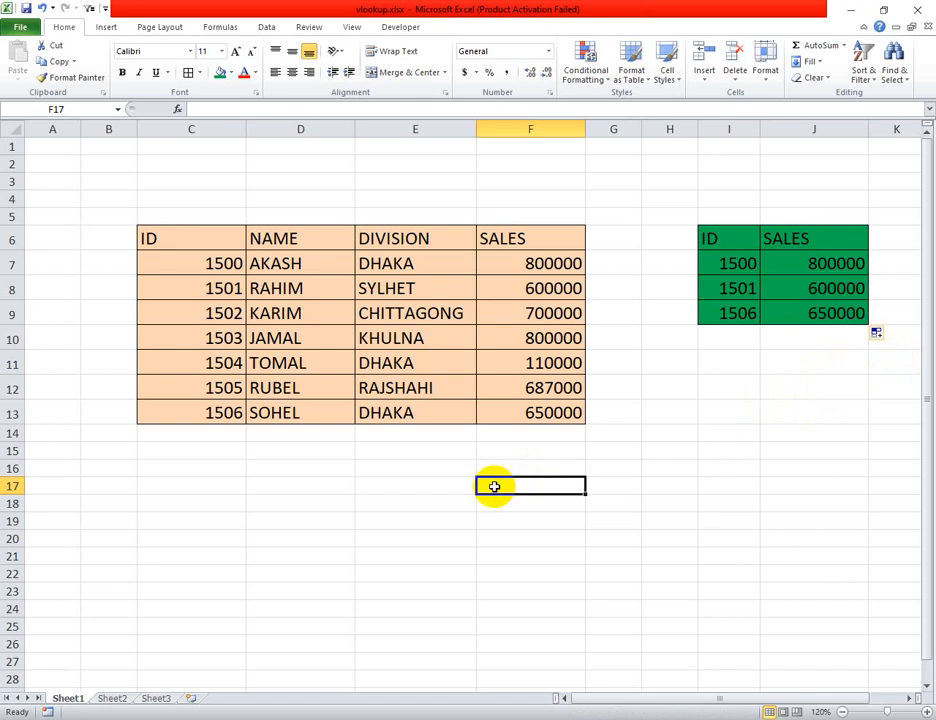
click(654, 486)
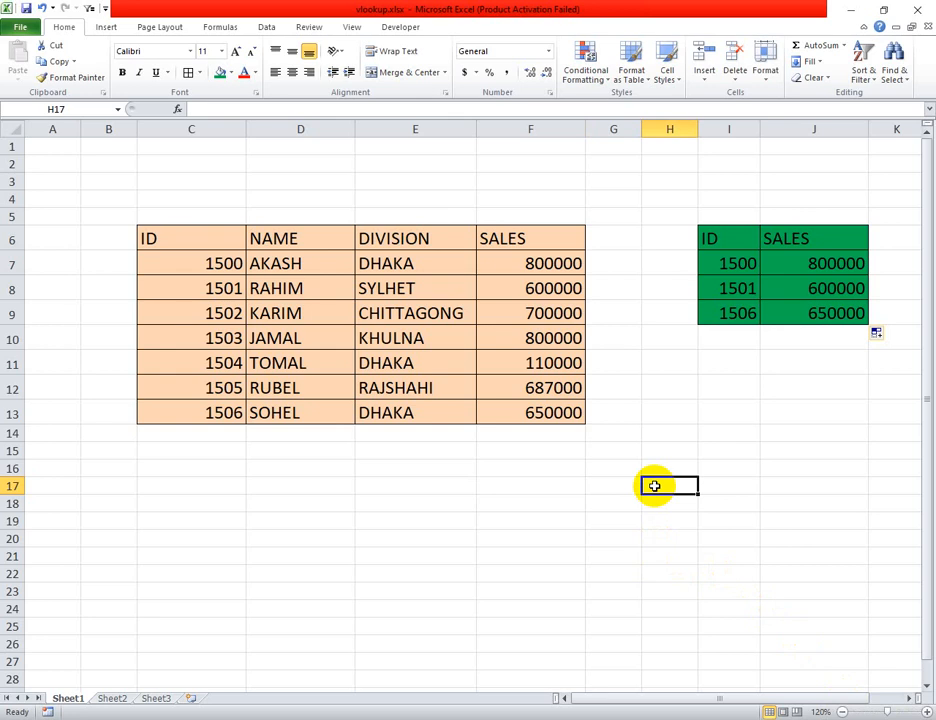
key(ctrl+semicolon)
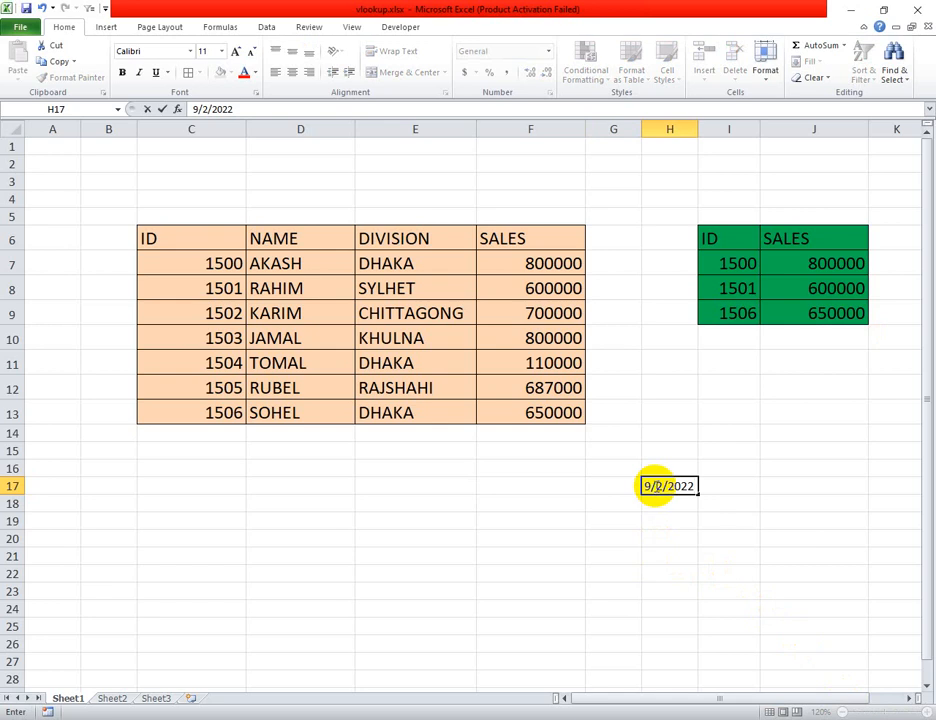
click(659, 503)
click(654, 487)
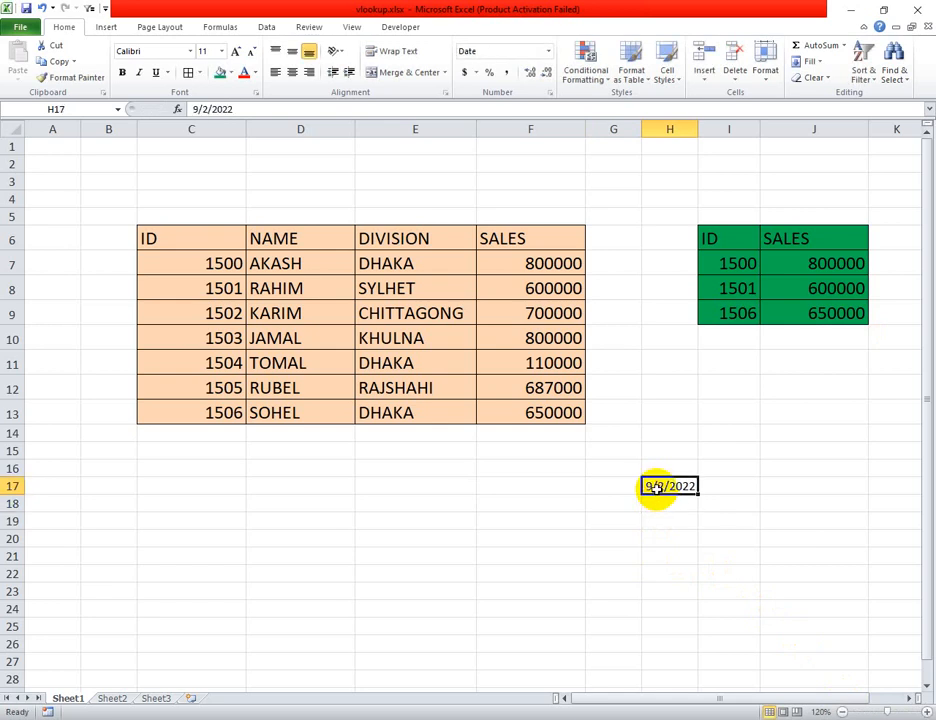
key(Delete)
click(657, 518)
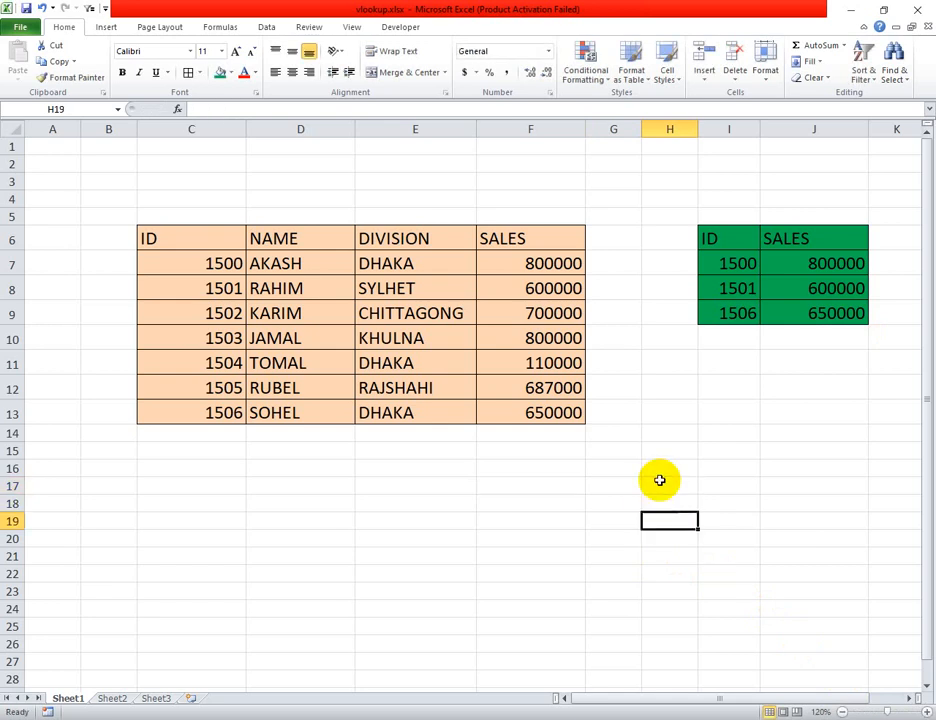
click(659, 471)
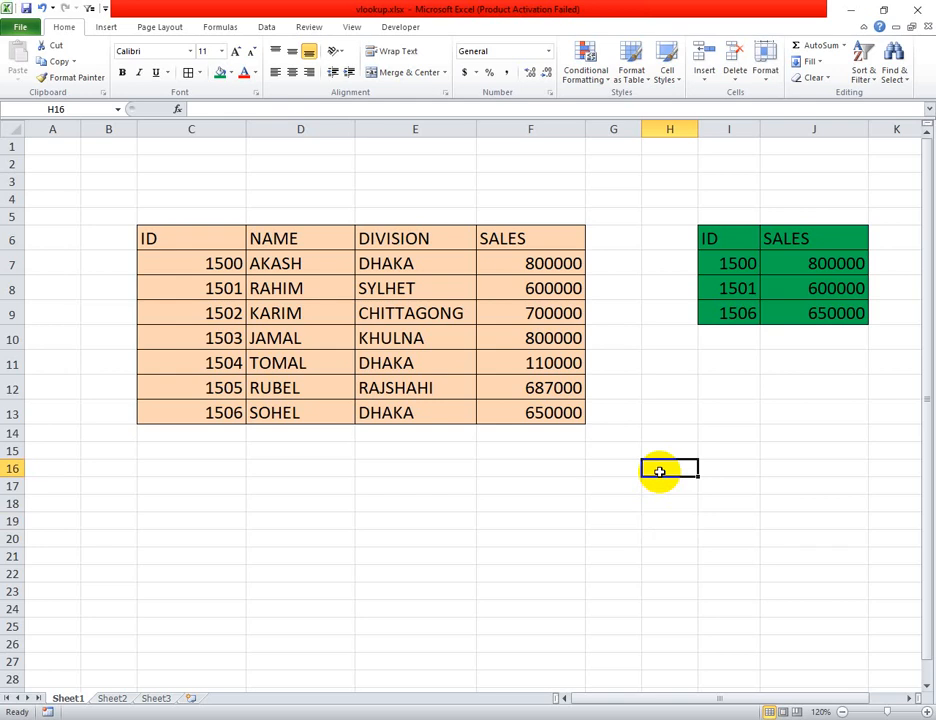
Open the On-Screen Keyboard and use it to insert the current date, 9/2/2022, in cell C2.
key(super+s)
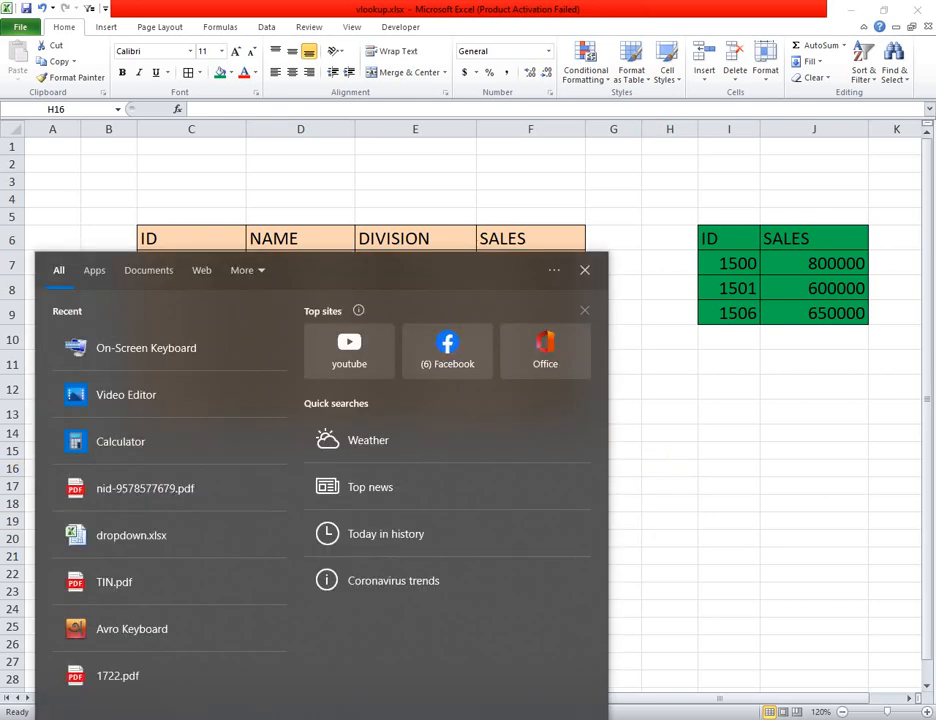
click(188, 352)
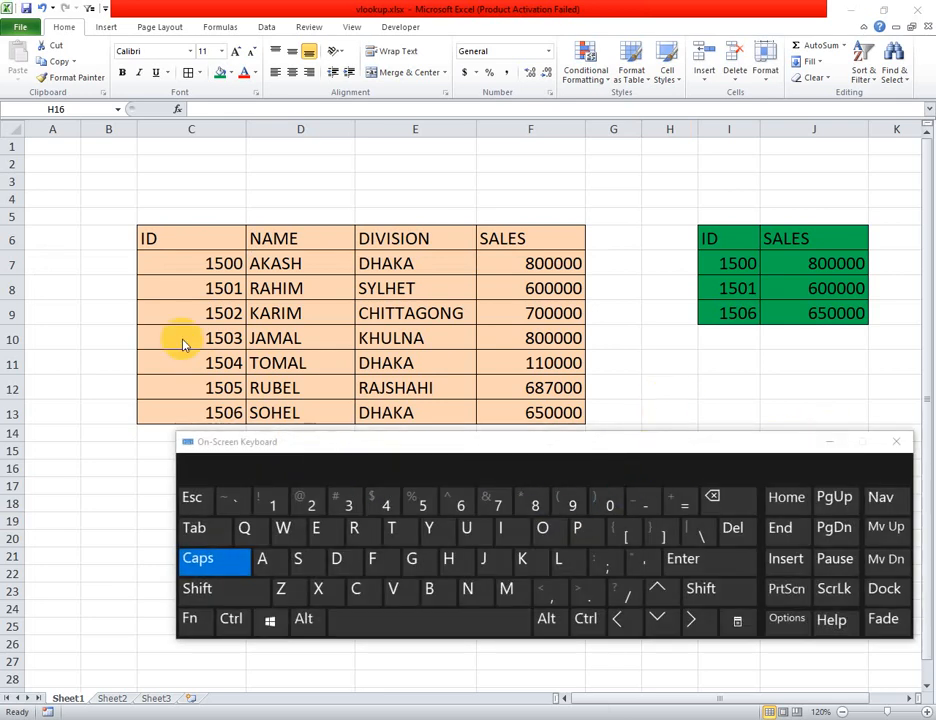
click(170, 165)
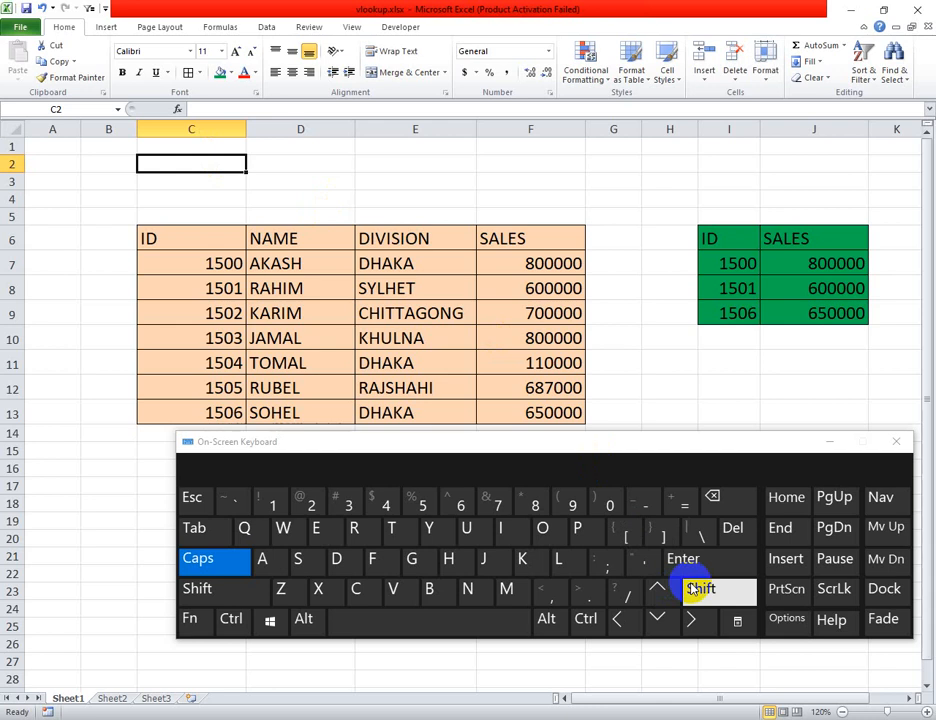
click(586, 618)
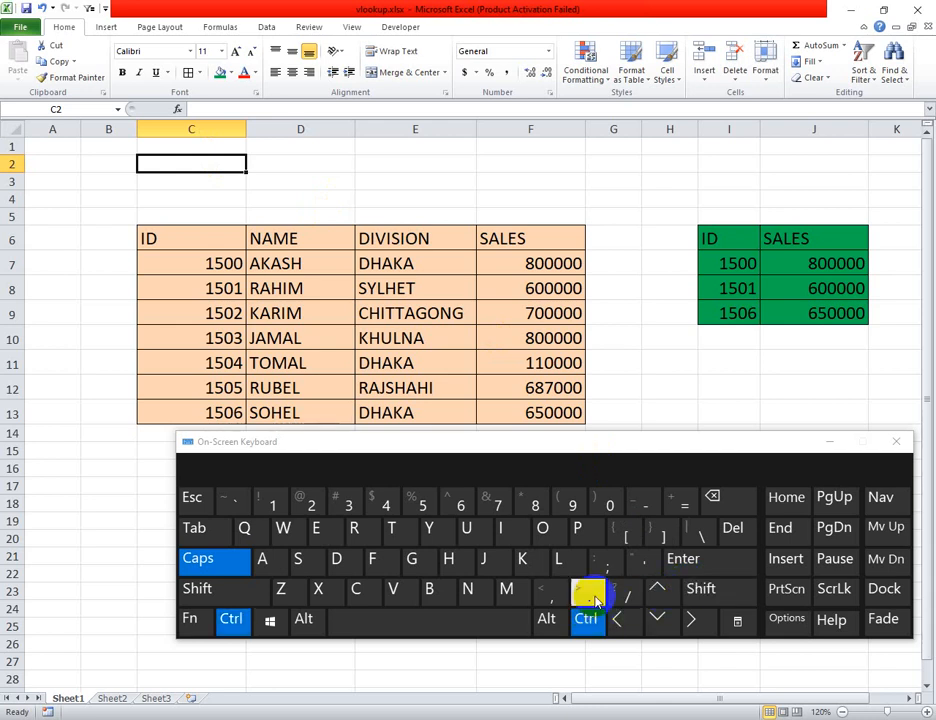
click(605, 560)
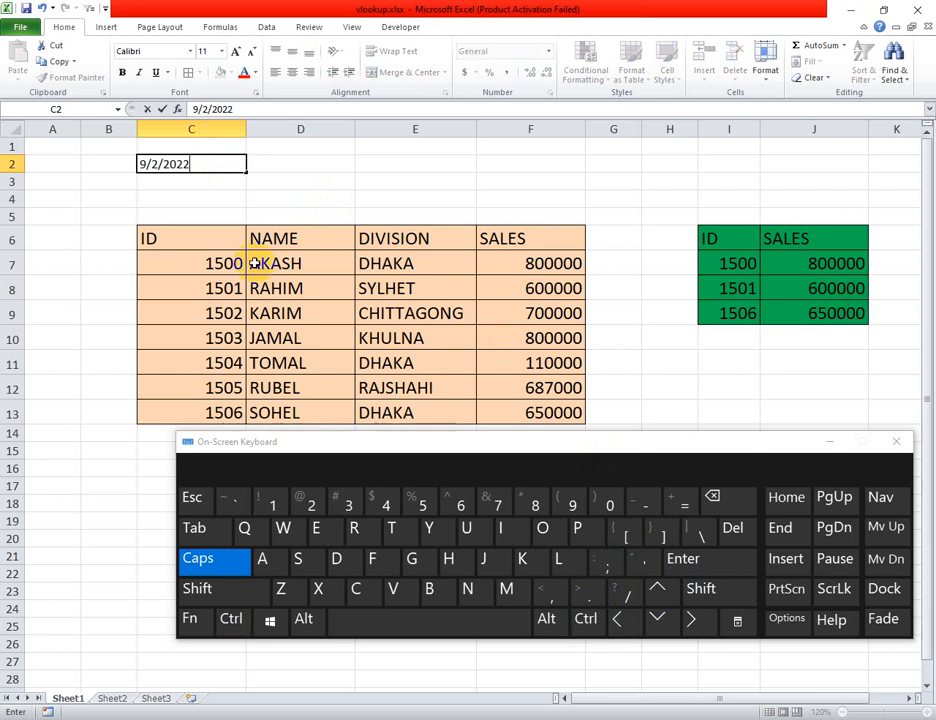
click(193, 181)
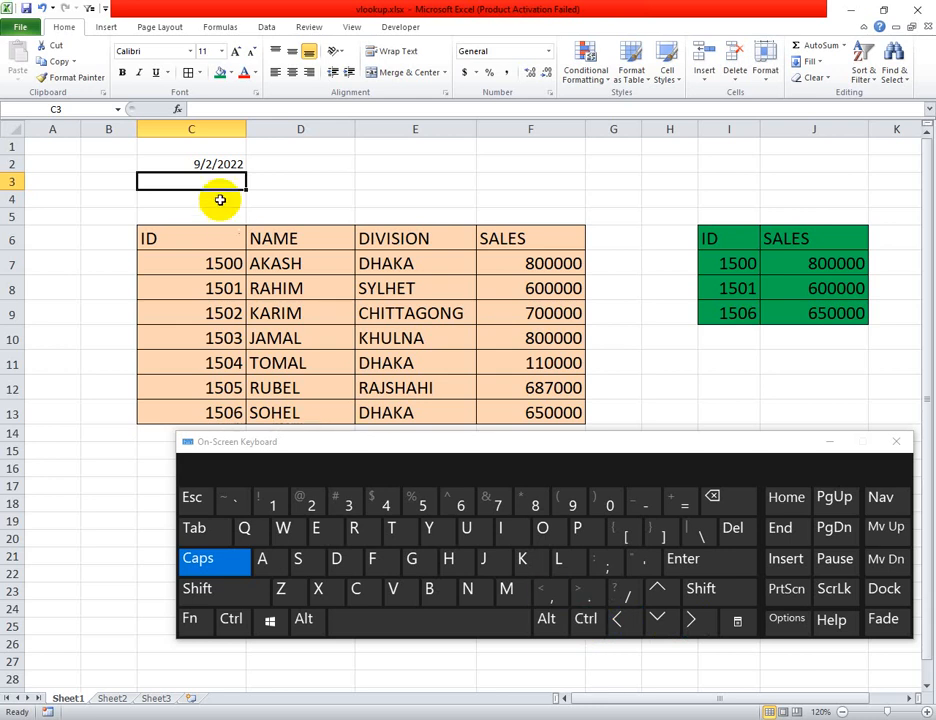
Insert the current time, 12:11 AM, in cell C3 using the On-Screen Keyboard.
click(586, 619)
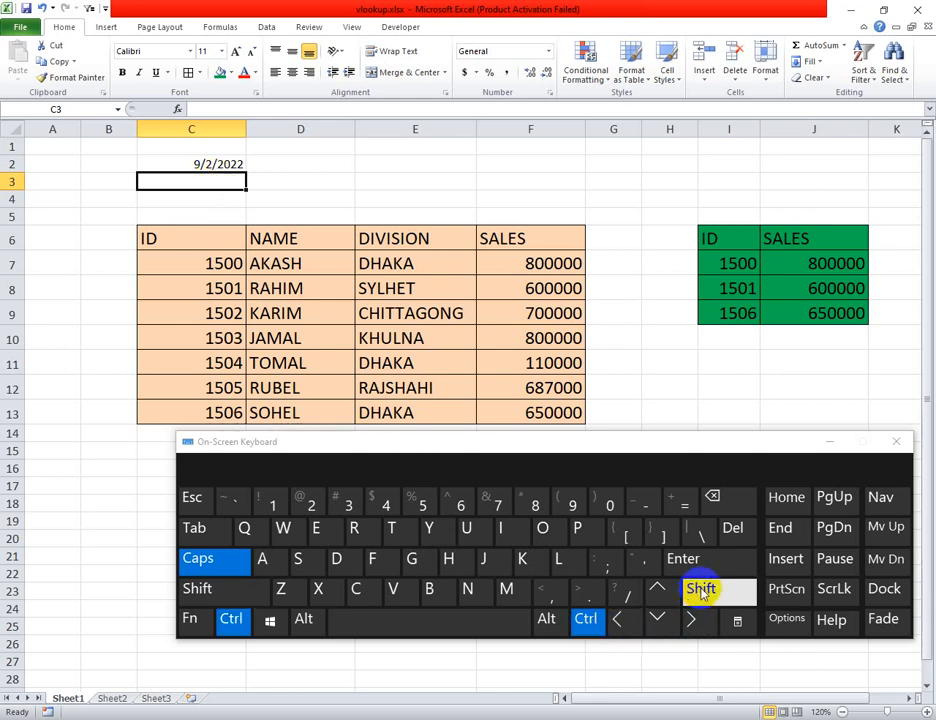
click(702, 590)
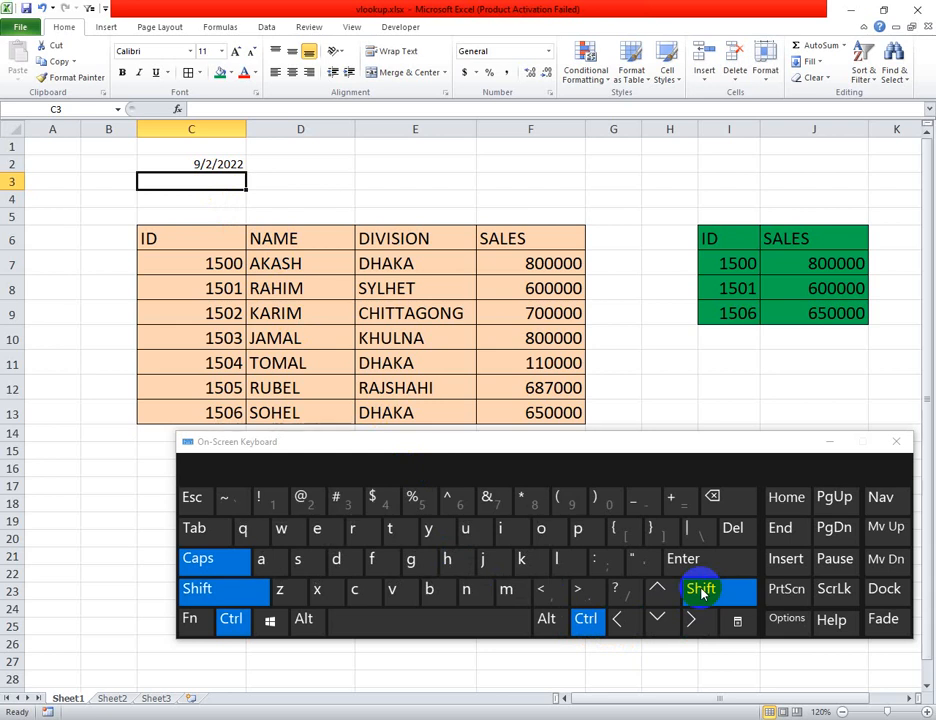
click(603, 566)
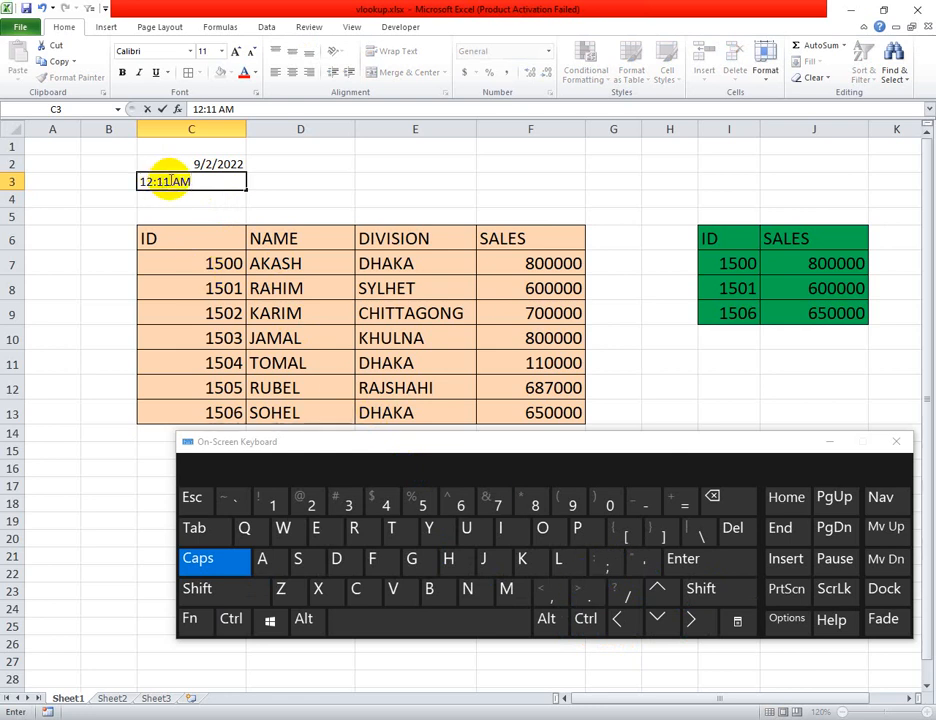
click(217, 202)
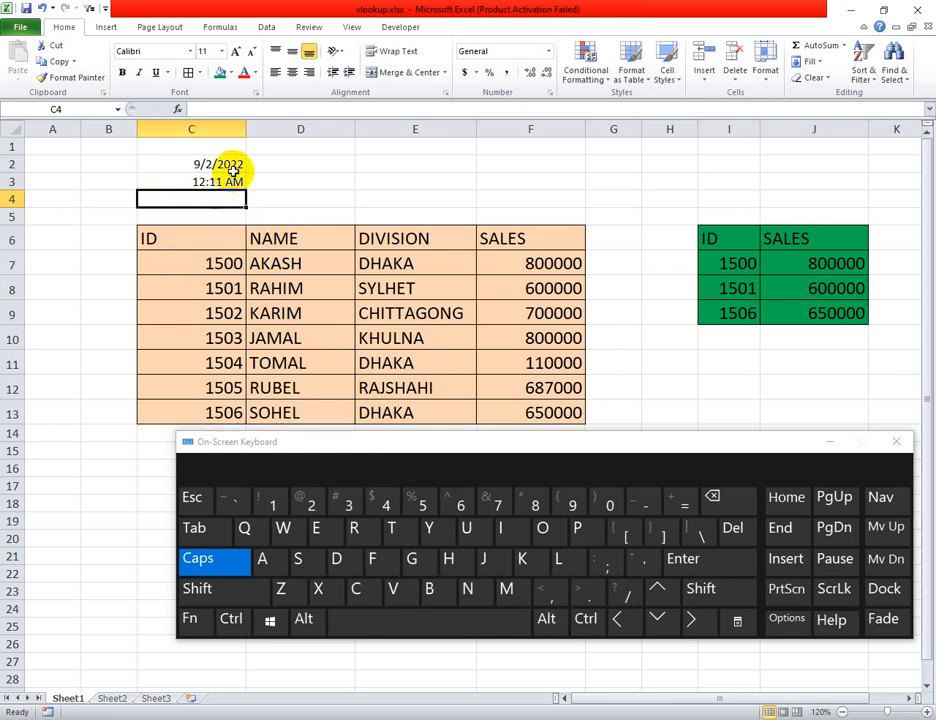
Enter the sample text THHF in cell D2 and convert it to lowercase in E2 with the formula =LOWER(D2).
click(265, 166)
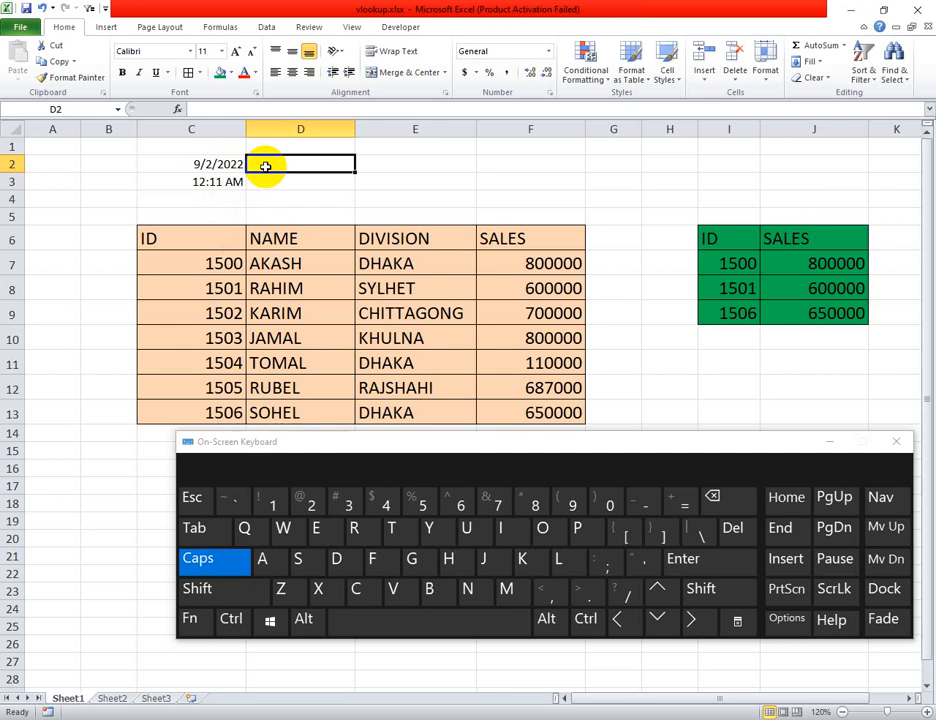
text(THHF)
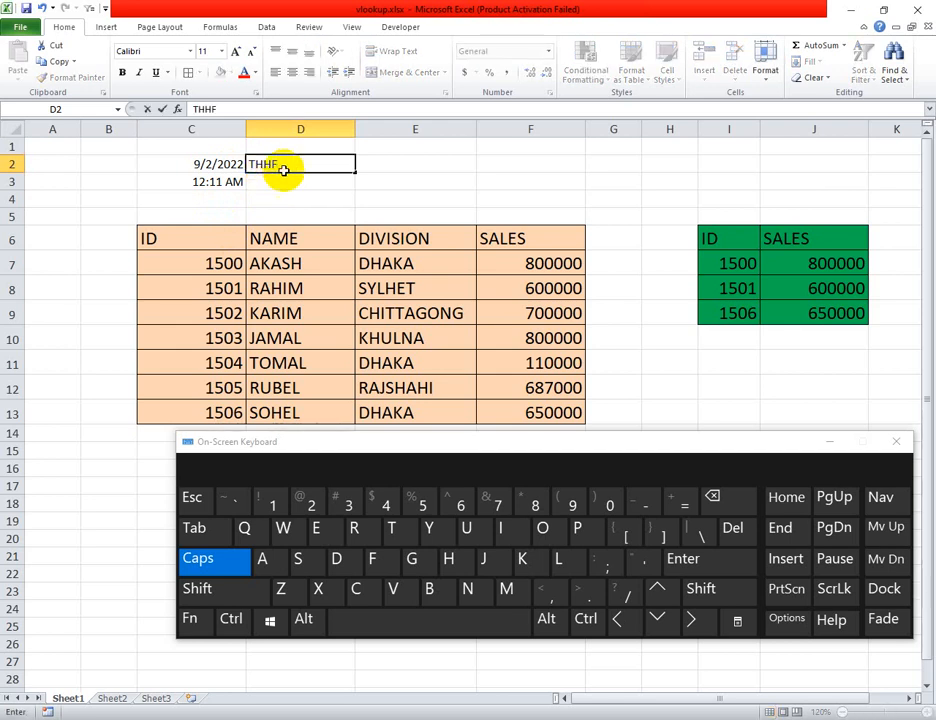
click(380, 161)
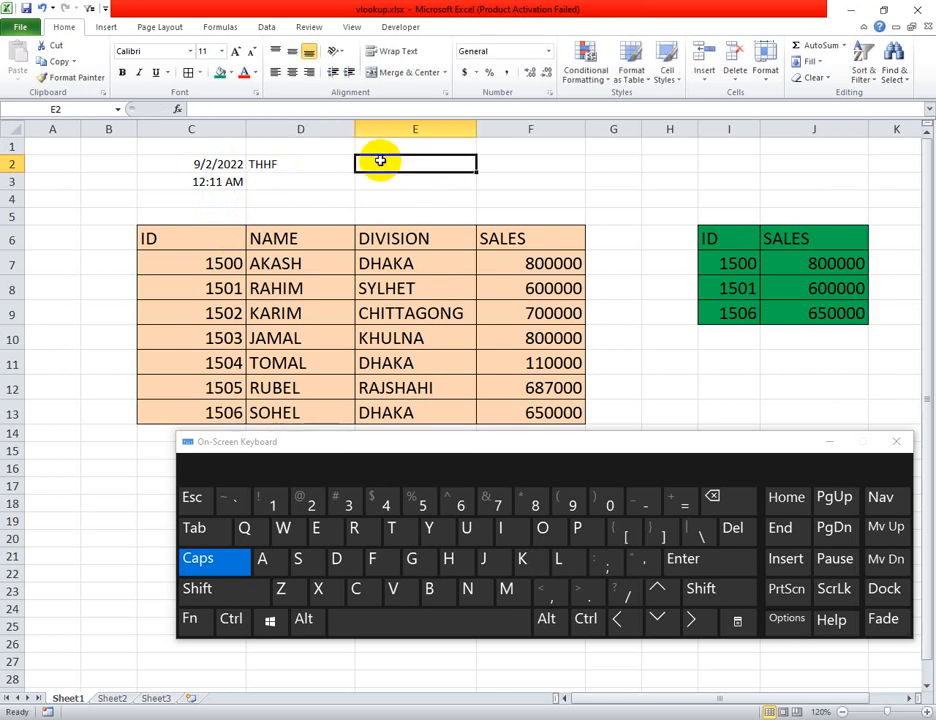
text(=)
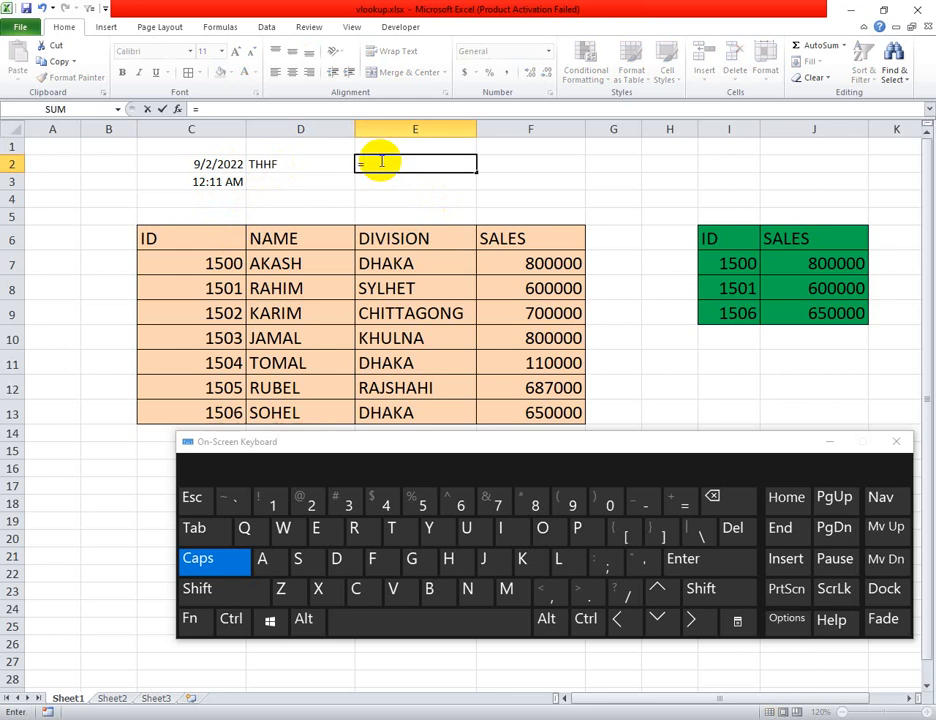
text(LO)
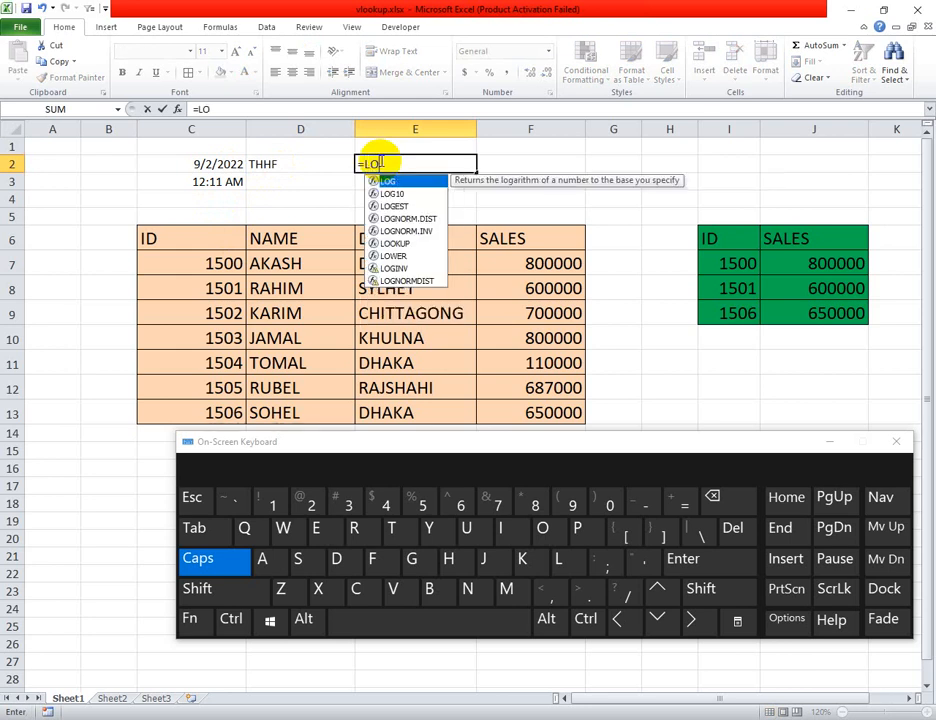
text(WE)
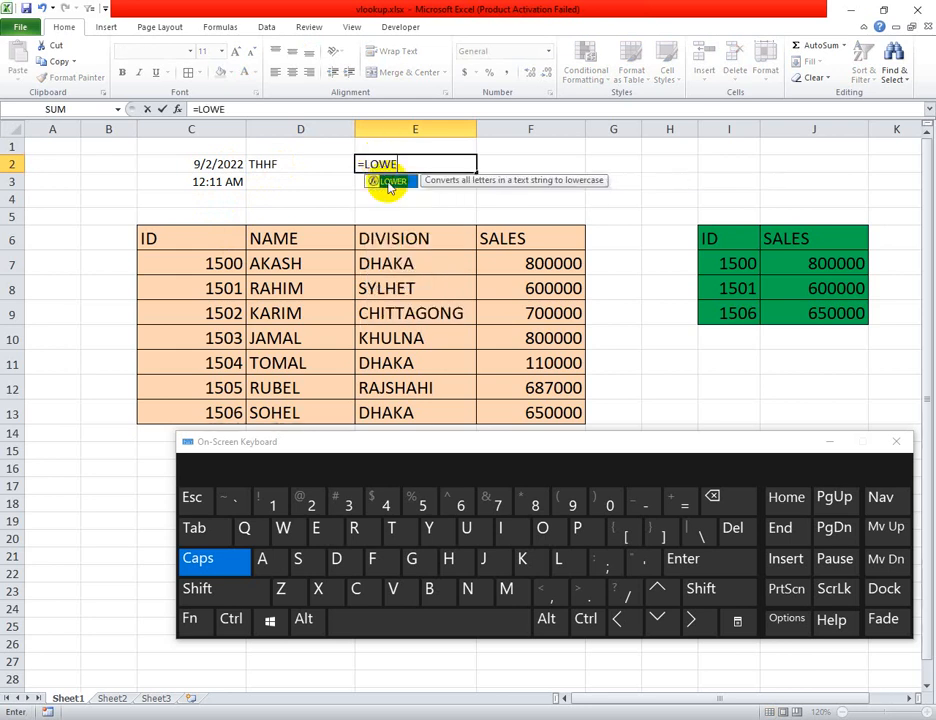
double_click(389, 184)
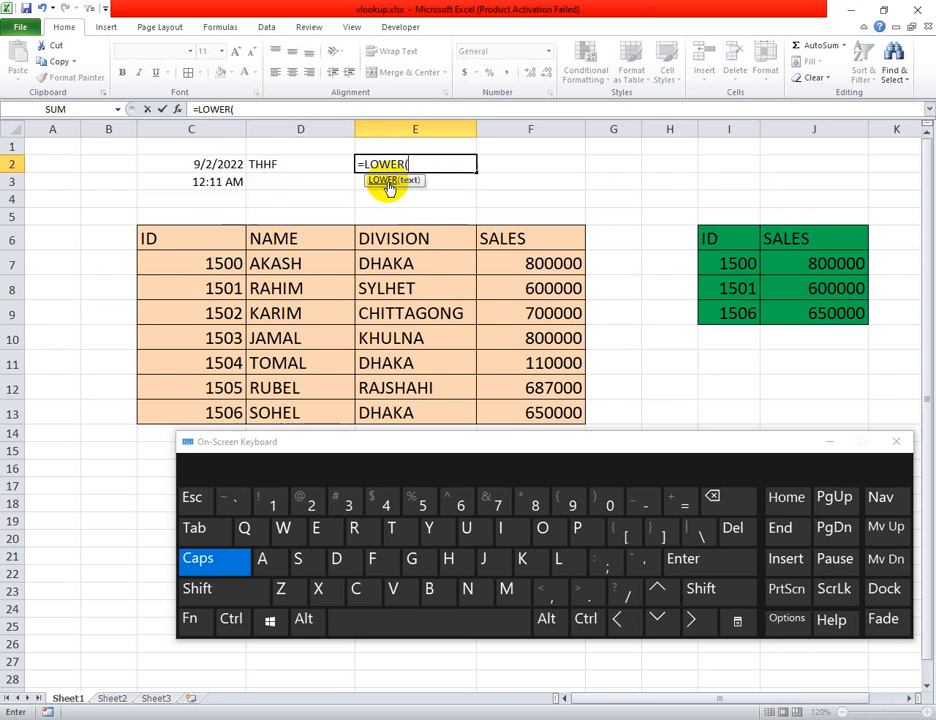
click(274, 166)
key(Return)
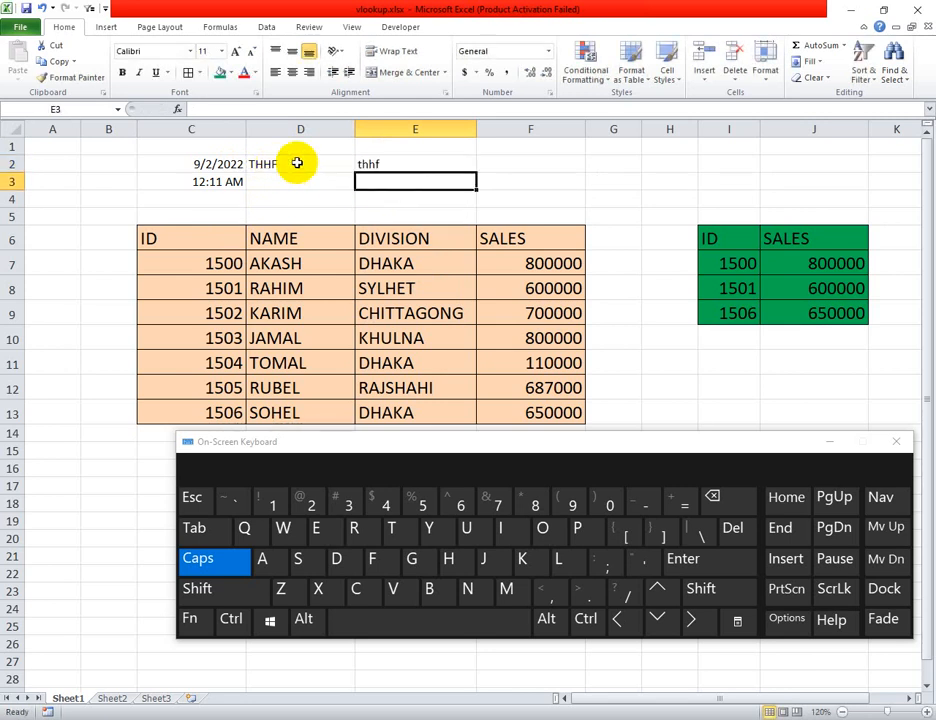
click(389, 167)
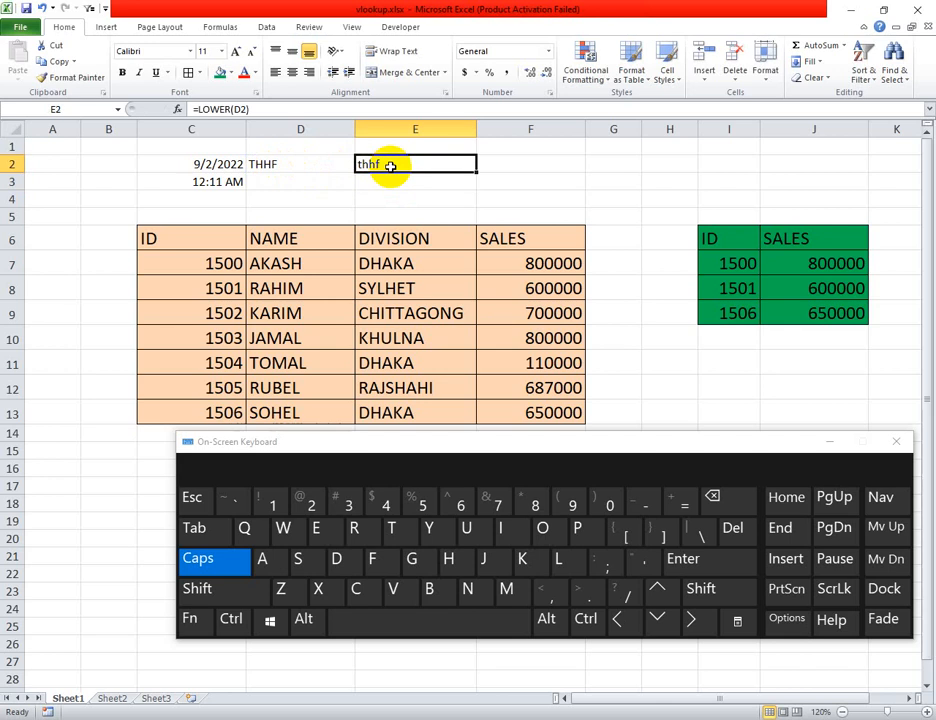
click(295, 165)
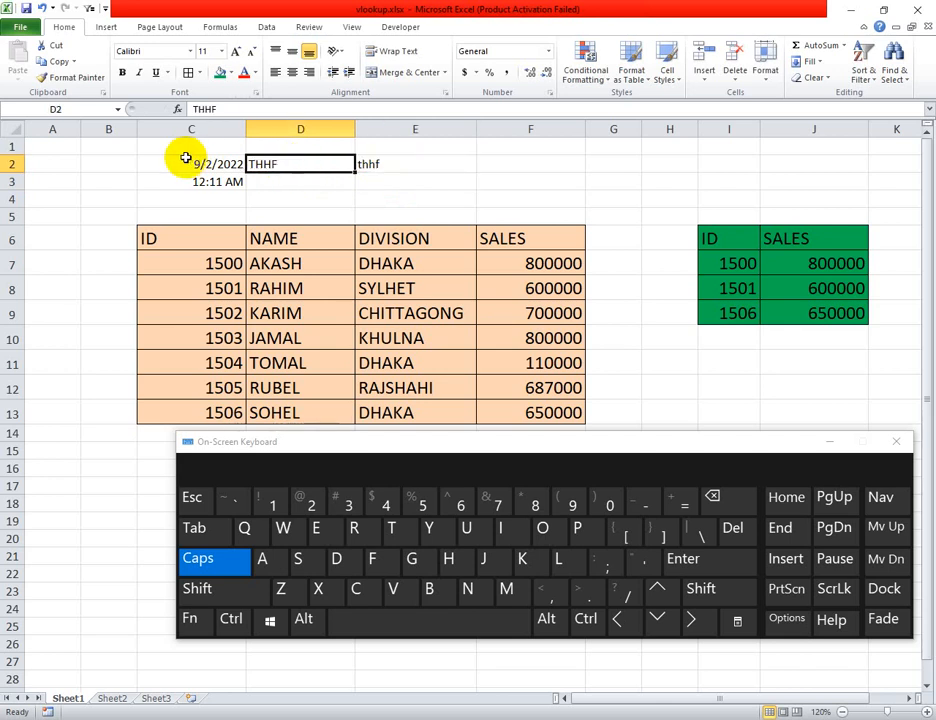